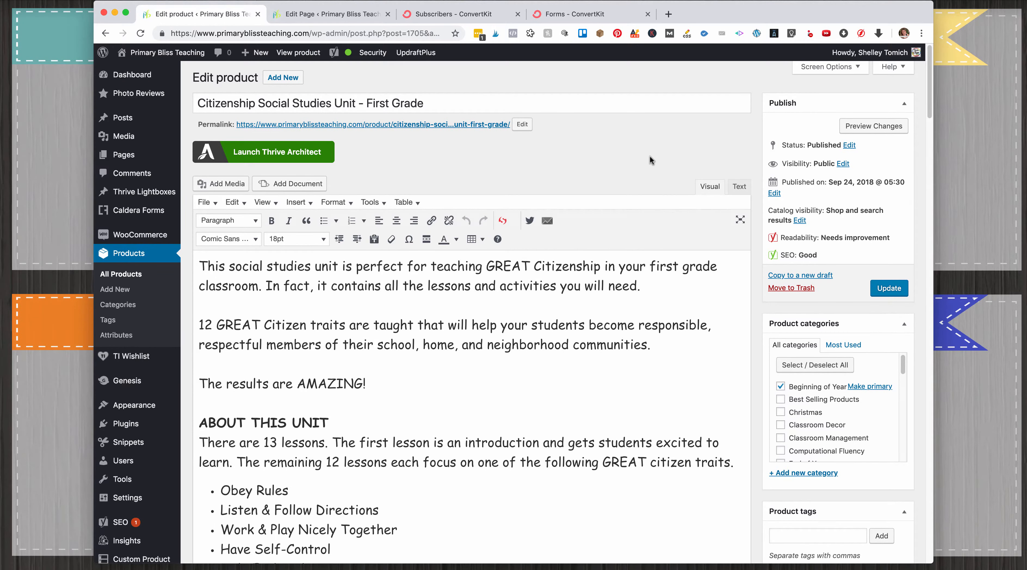
- Look over the Citizenship Social Studies Unit product's description and its publishing, tag and Convert Kit Integration settings
{"action": "scroll", "coordinate": [649, 155], "scroll_direction": "down", "scroll_amount": 2}
{"action": "scroll", "coordinate": [778, 198], "scroll_direction": "down", "scroll_amount": 1}
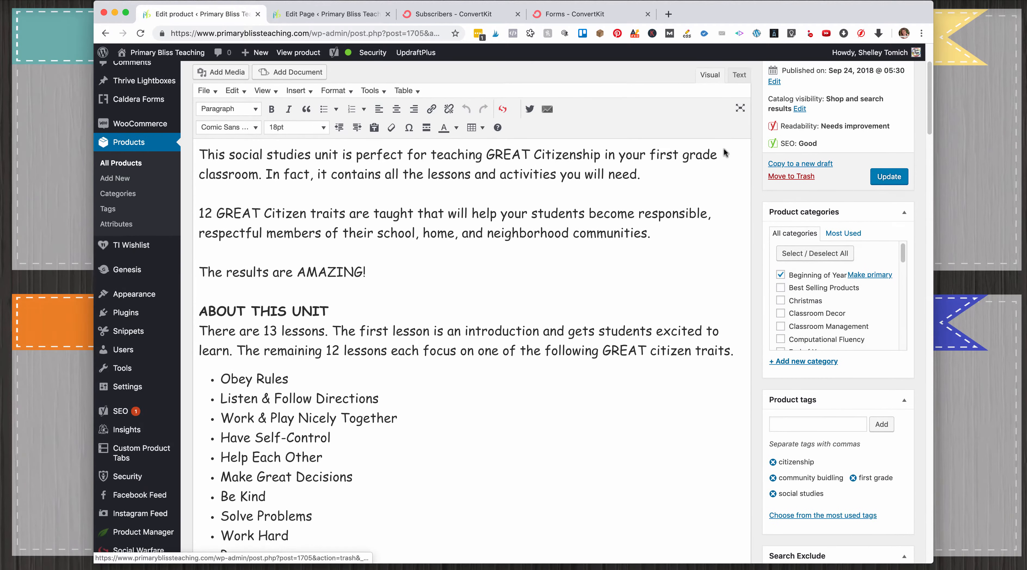
{"action": "scroll", "coordinate": [691, 358], "scroll_direction": "down", "scroll_amount": 5}
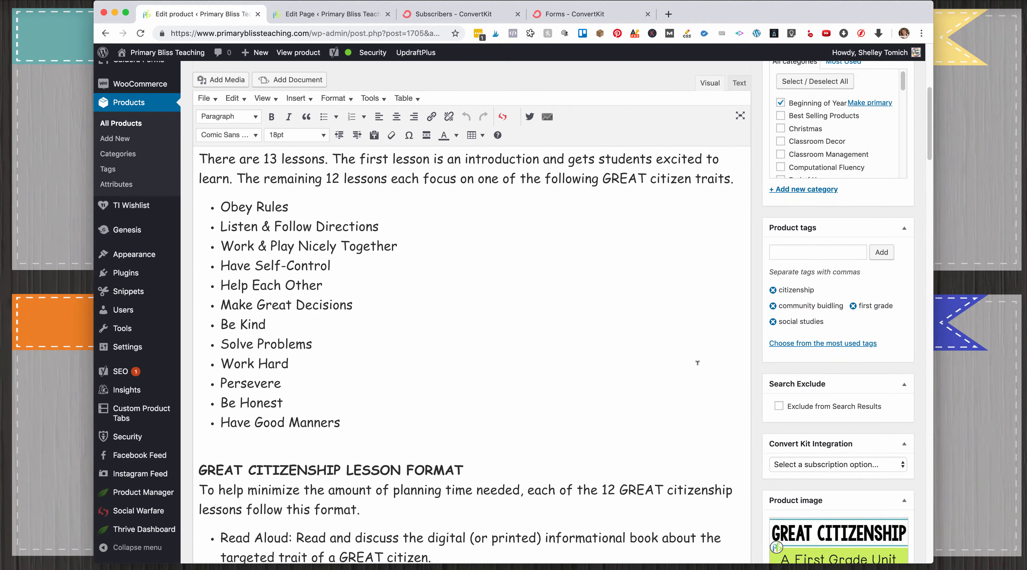
{"action": "scroll", "coordinate": [574, 232], "scroll_direction": "up", "scroll_amount": 8}
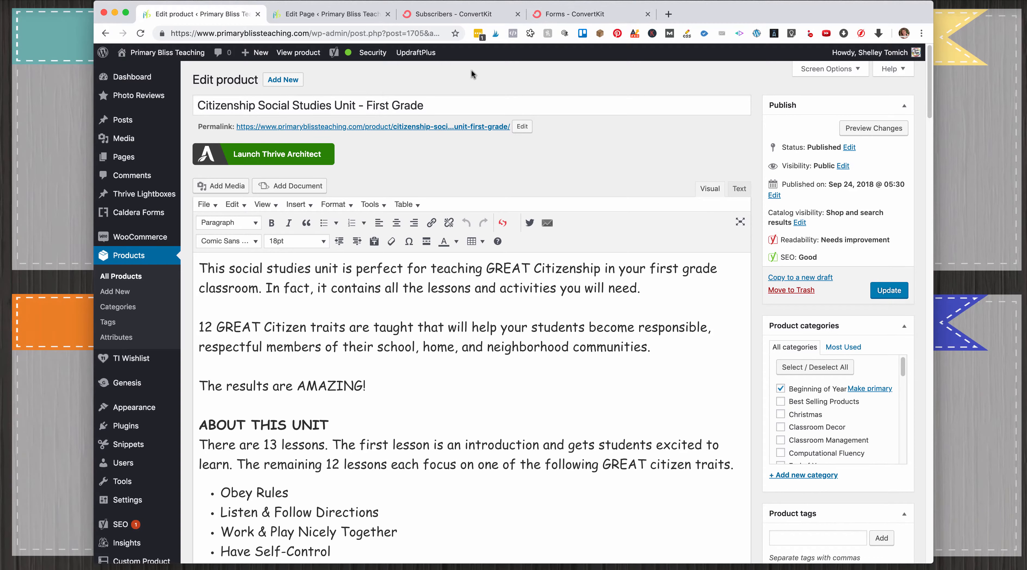
- In ConvertKit, create a new form with the Inline display format and the Clare template
{"action": "left_click", "coordinate": [586, 14]}
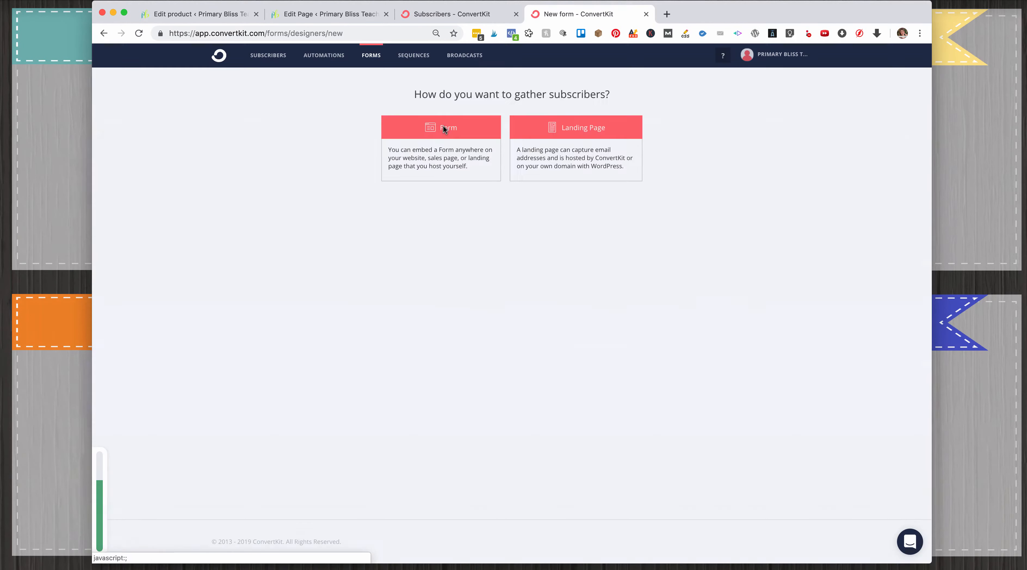
{"action": "left_click", "coordinate": [442, 126]}
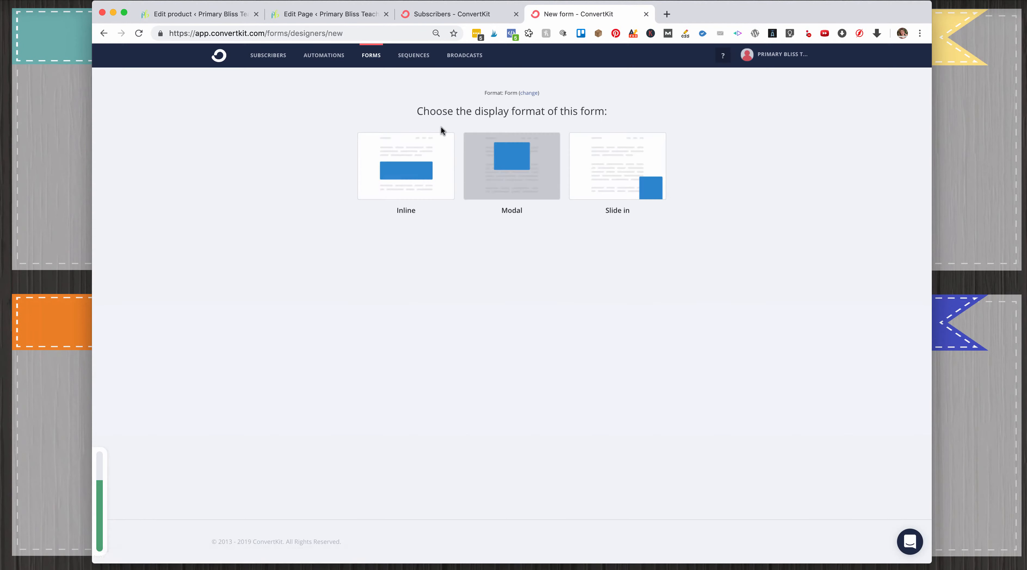
{"action": "left_click", "coordinate": [443, 138]}
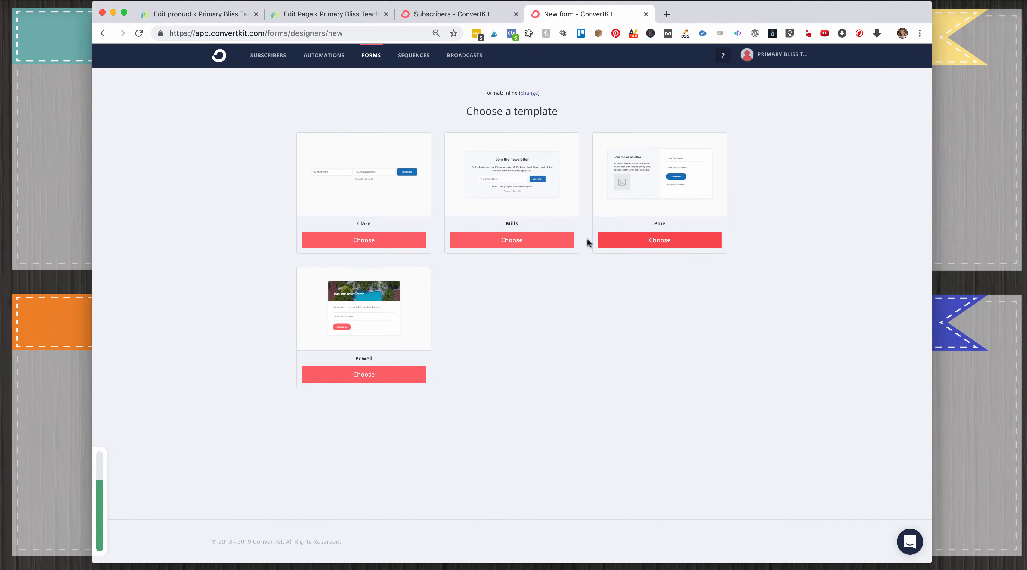
{"action": "left_click", "coordinate": [392, 243]}
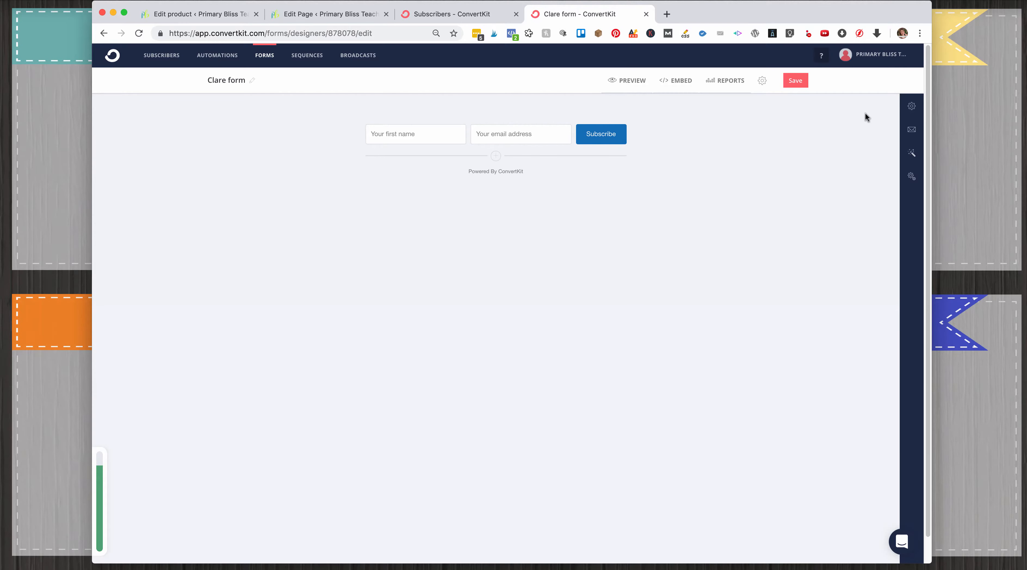
- Turn off the form's incentive email and look through its general, style and advanced settings
{"action": "left_click", "coordinate": [910, 107]}
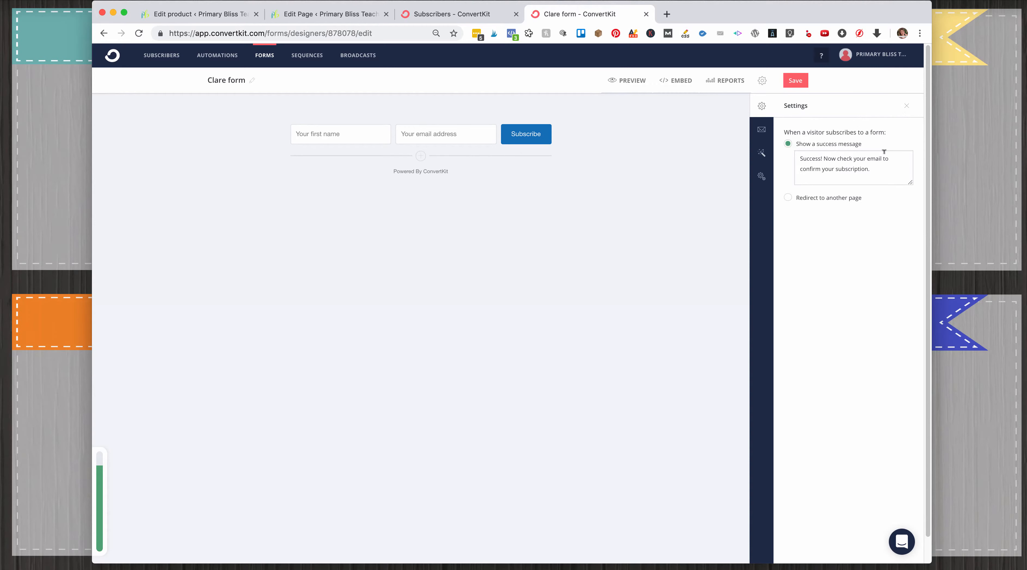
{"action": "left_click", "coordinate": [762, 152]}
{"action": "left_click", "coordinate": [762, 129]}
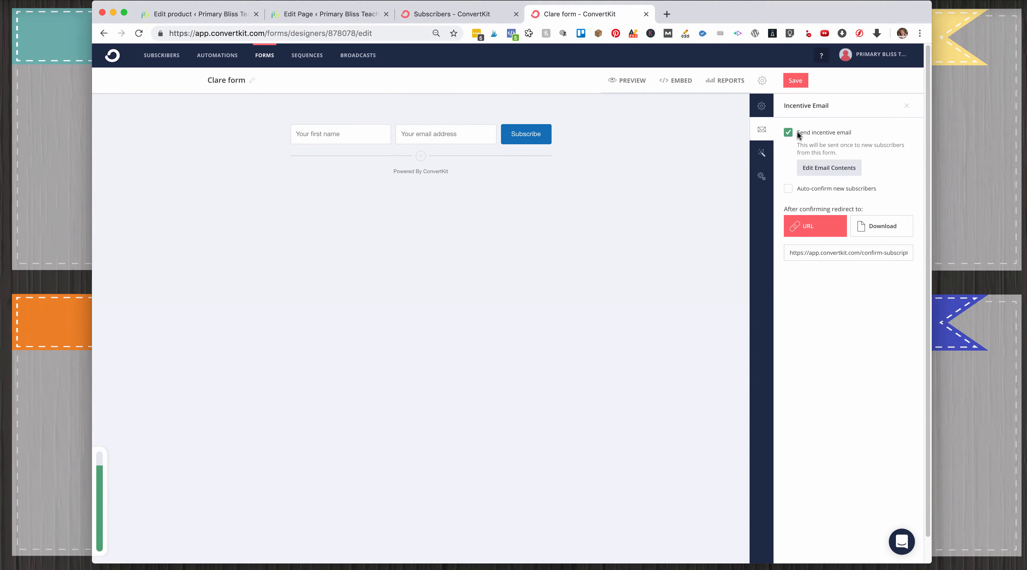
{"action": "left_click", "coordinate": [789, 132]}
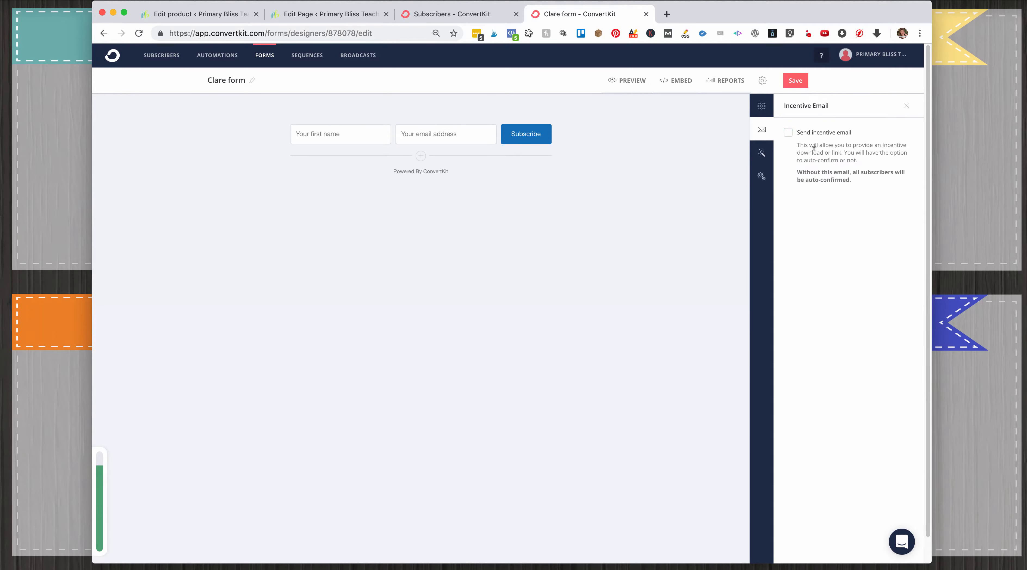
{"action": "left_click", "coordinate": [762, 154]}
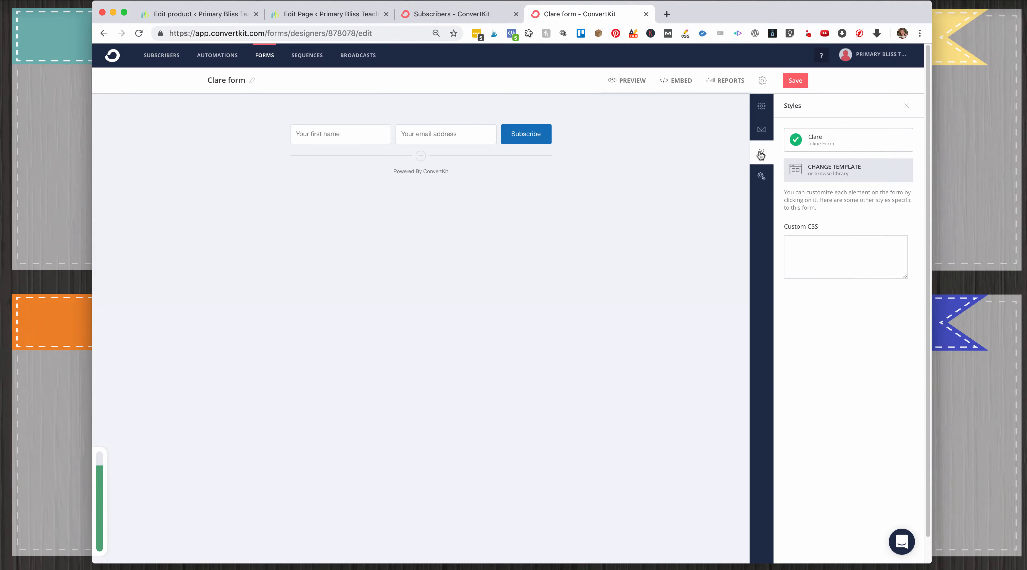
{"action": "left_click", "coordinate": [761, 175]}
- Rename the form as "Social Studies Citizenship Optin" and save it
{"action": "left_click", "coordinate": [251, 80]}
{"action": "double_click", "coordinate": [237, 81]}
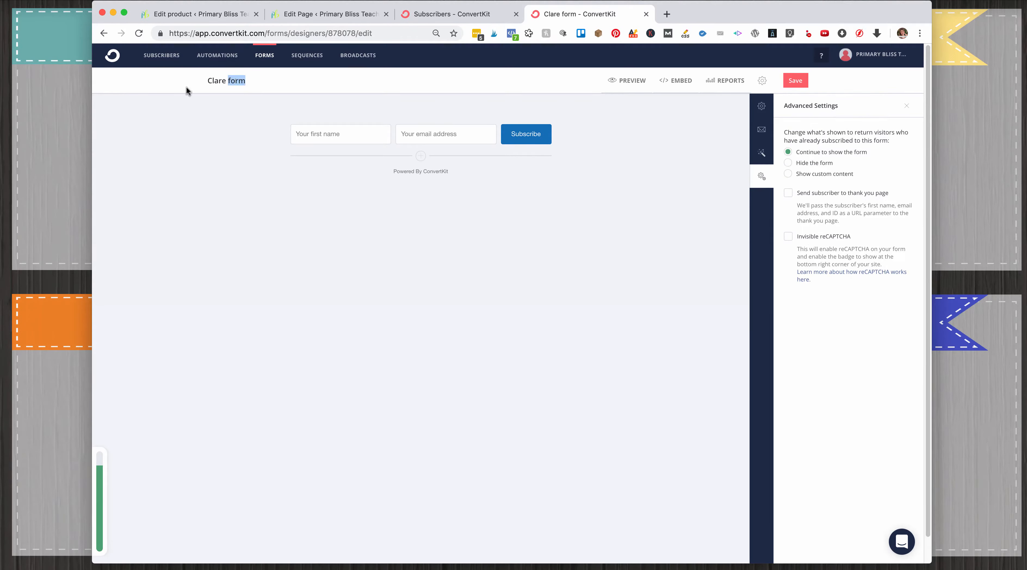
{"action": "key", "text": "super+a"}
{"action": "type", "text": "Social Studies Citizenship O"}
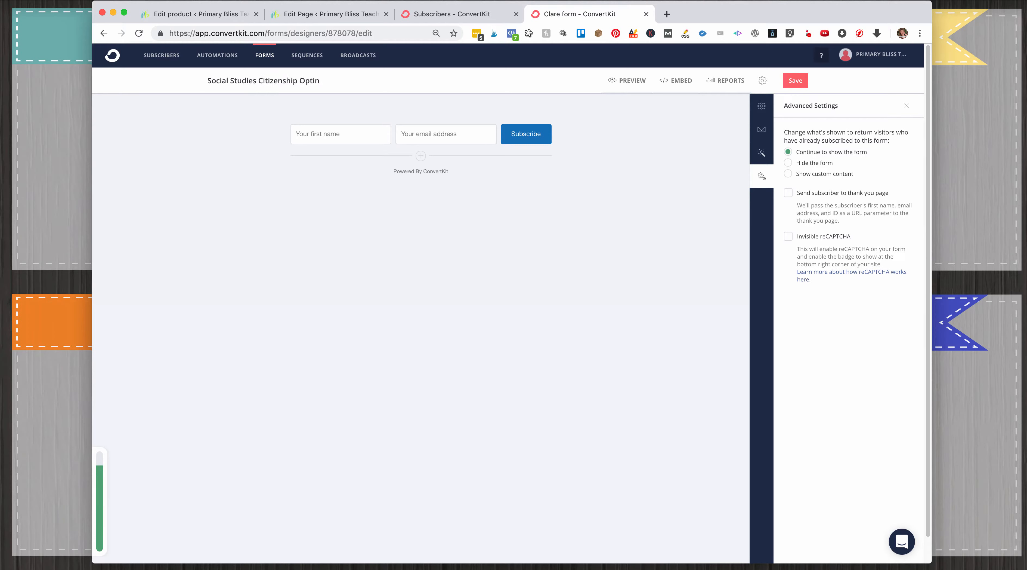
{"action": "left_click", "coordinate": [219, 119]}
{"action": "left_click", "coordinate": [789, 83]}
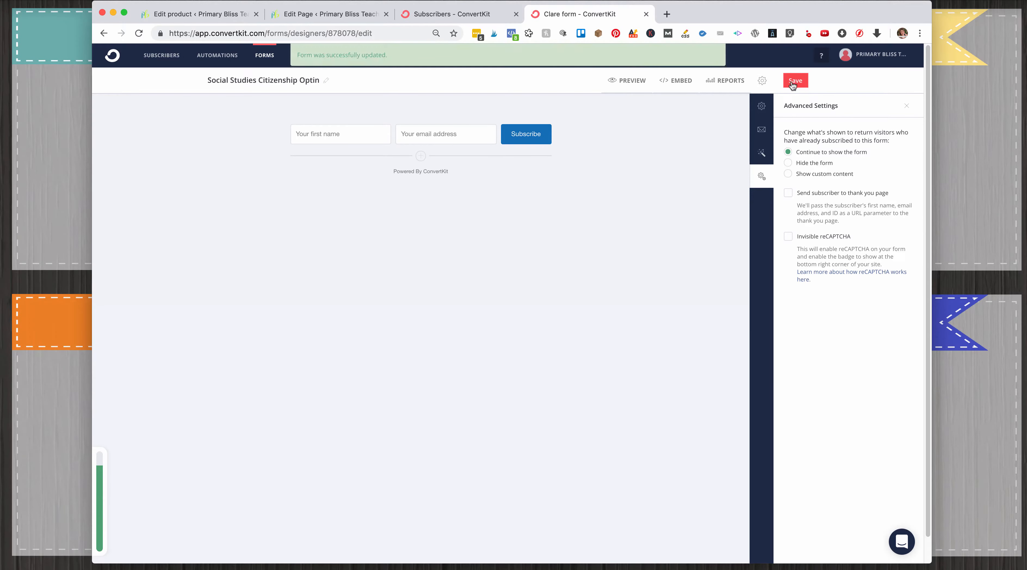
- Copy the form's HTML embed code and paste it into the text content of the WordPress test page
{"action": "left_click", "coordinate": [675, 80]}
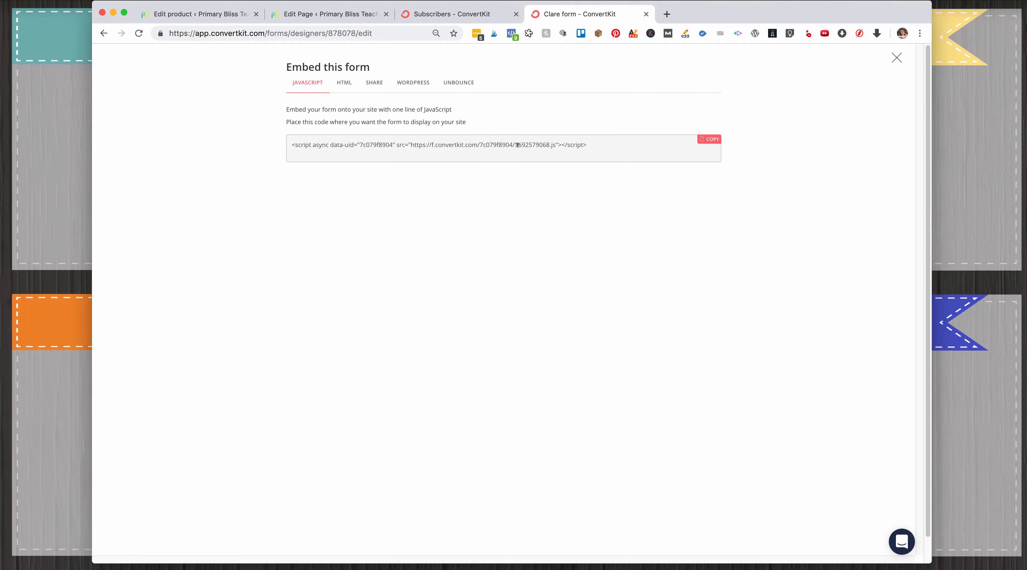
{"action": "left_click", "coordinate": [345, 83]}
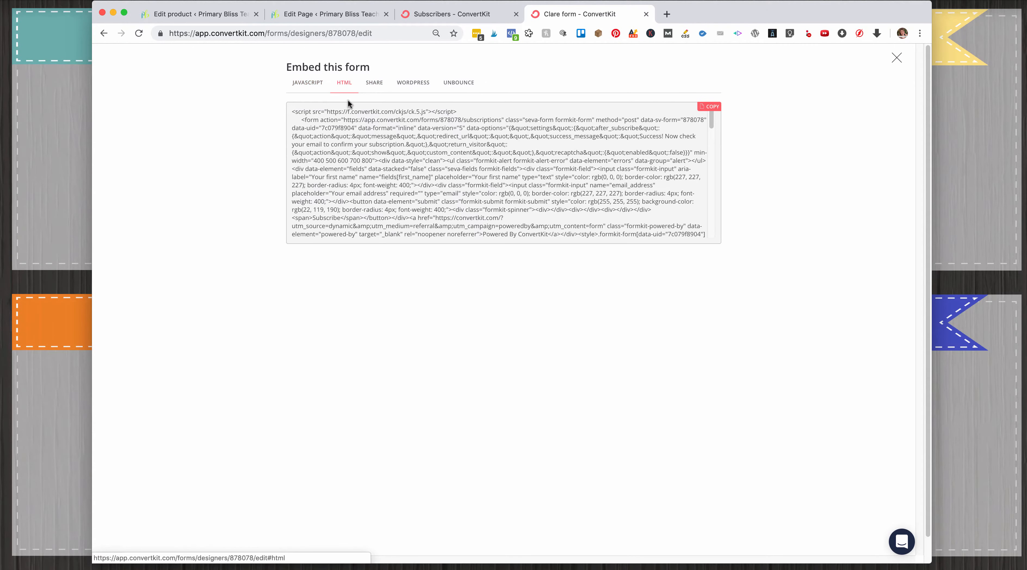
{"action": "left_click", "coordinate": [355, 132]}
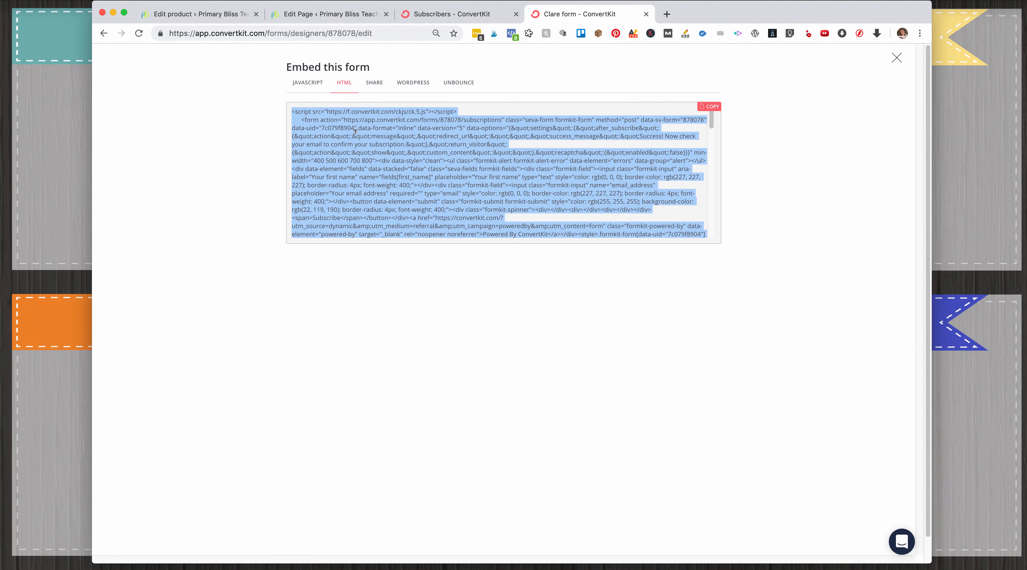
{"action": "left_click", "coordinate": [310, 16]}
{"action": "left_click", "coordinate": [737, 189]}
{"action": "left_click", "coordinate": [568, 275]}
{"action": "key", "text": "cmd+v"}
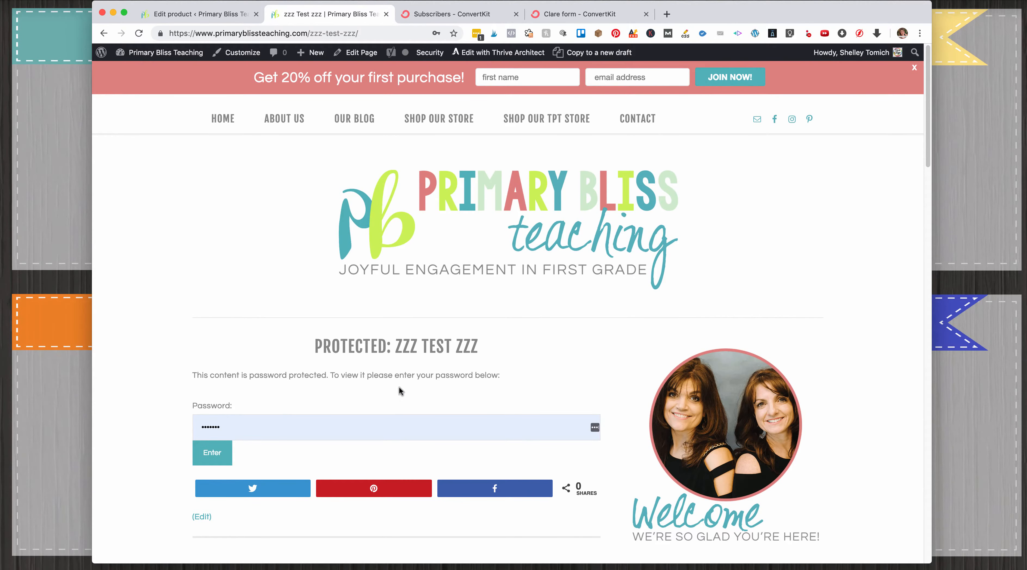
- Unlock the password-protected test page to view the embedded form, and decline the password manager's update offer
{"action": "left_click", "coordinate": [213, 458]}
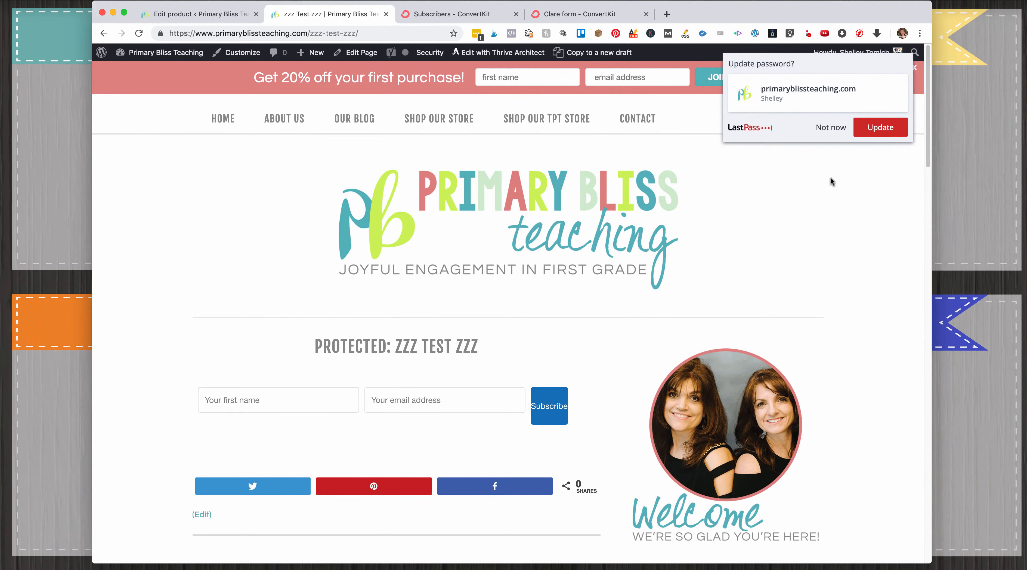
{"action": "left_click", "coordinate": [831, 127]}
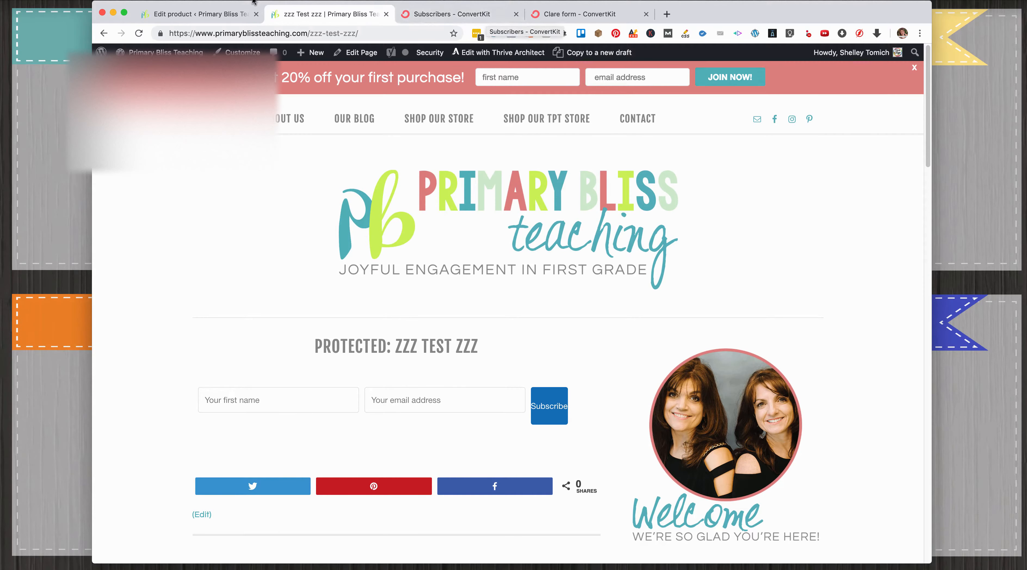
- Create a ConvertKit subscriber tag named "Purchased - Citizenship Social Studies Unit - First Grade"
{"action": "left_click", "coordinate": [476, 16]}
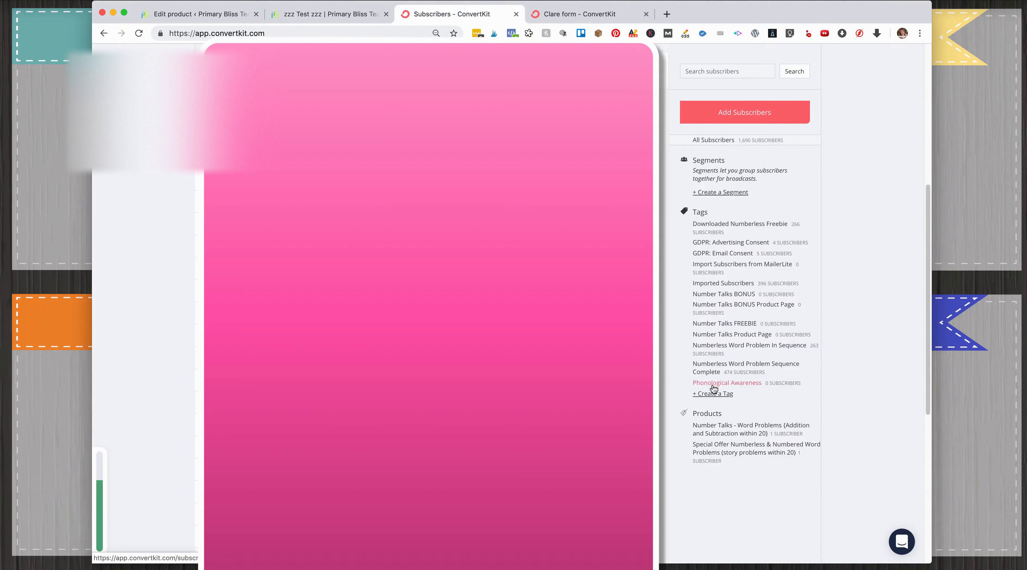
{"action": "scroll", "coordinate": [715, 395], "scroll_direction": "down", "scroll_amount": 1}
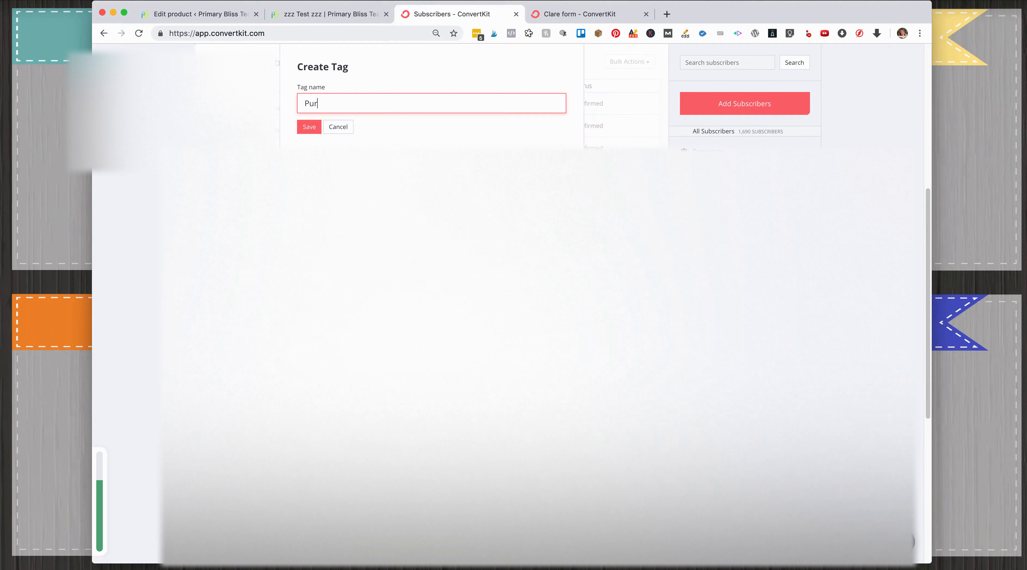
{"action": "type", "text": "rchased"}
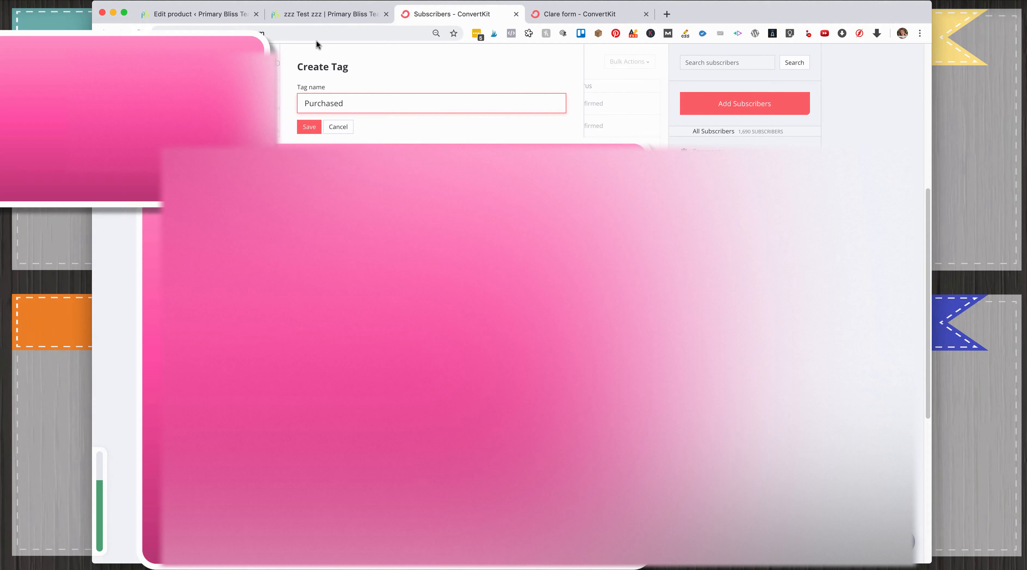
{"action": "key", "text": "super+1"}
{"action": "left_click", "coordinate": [440, 12]}
{"action": "type", "text": "Citizenship Social Studies Unit - First Grade"}
{"action": "left_click", "coordinate": [309, 127]}
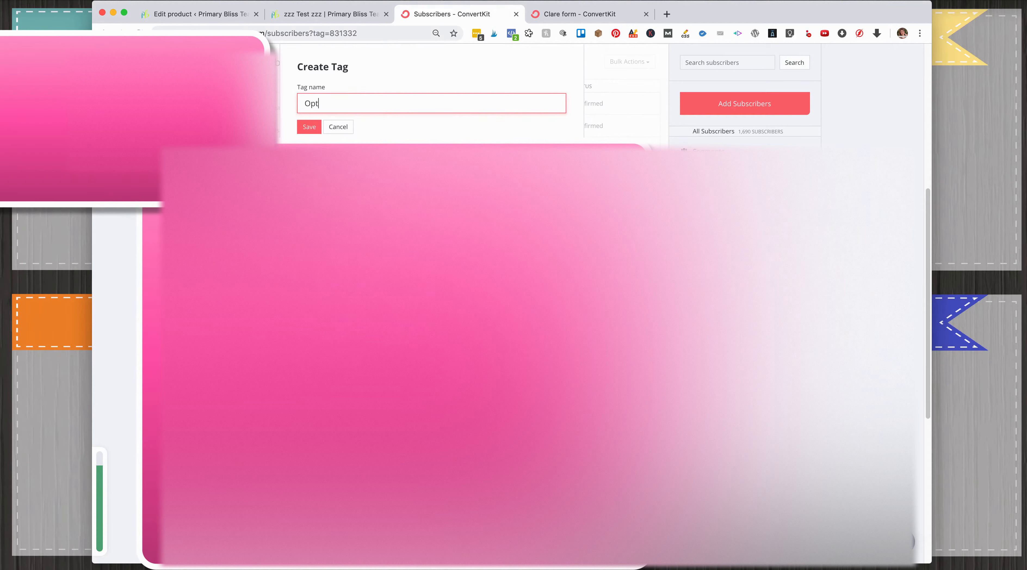
- Create a second tag named "Optin - Citizenship Social Studies", trimming "Unit - First Grade" off the pasted product title
{"action": "type", "text": "in-"}
{"action": "key", "text": "BackSpace"}
{"action": "type", "text": "Citizenship Social Studies Unit - First Grade"}
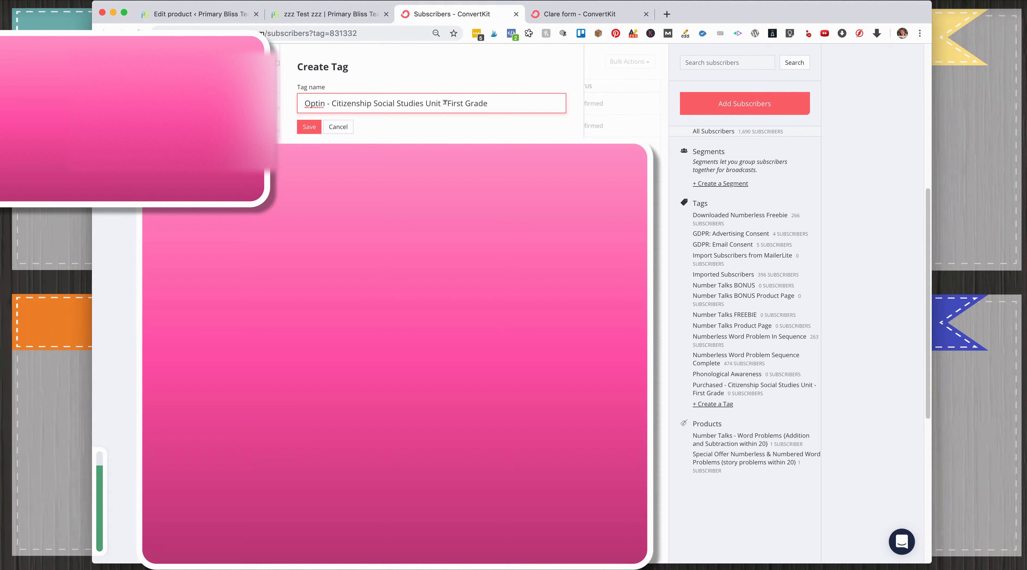
{"action": "left_click_drag", "start_coordinate": [425, 102], "coordinate": [488, 103]}
{"action": "key", "text": "BackSpace"}
{"action": "left_click", "coordinate": [312, 127]}
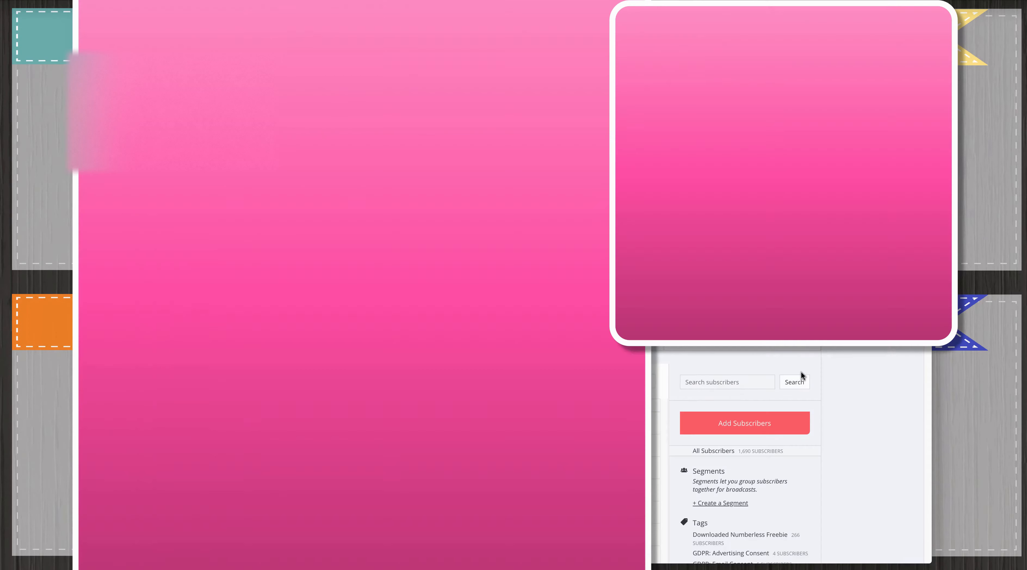
- Start a new automation rule triggered when someone subscribes to the Social Studies Citizenship Optin form
{"action": "scroll", "coordinate": [802, 374], "scroll_direction": "down", "scroll_amount": 10}
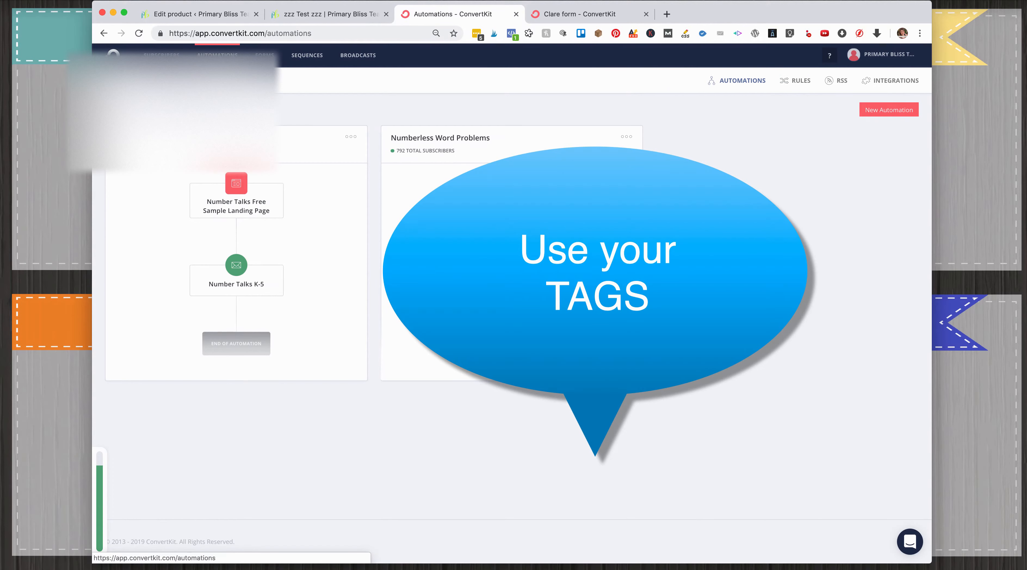
{"action": "left_click", "coordinate": [804, 85]}
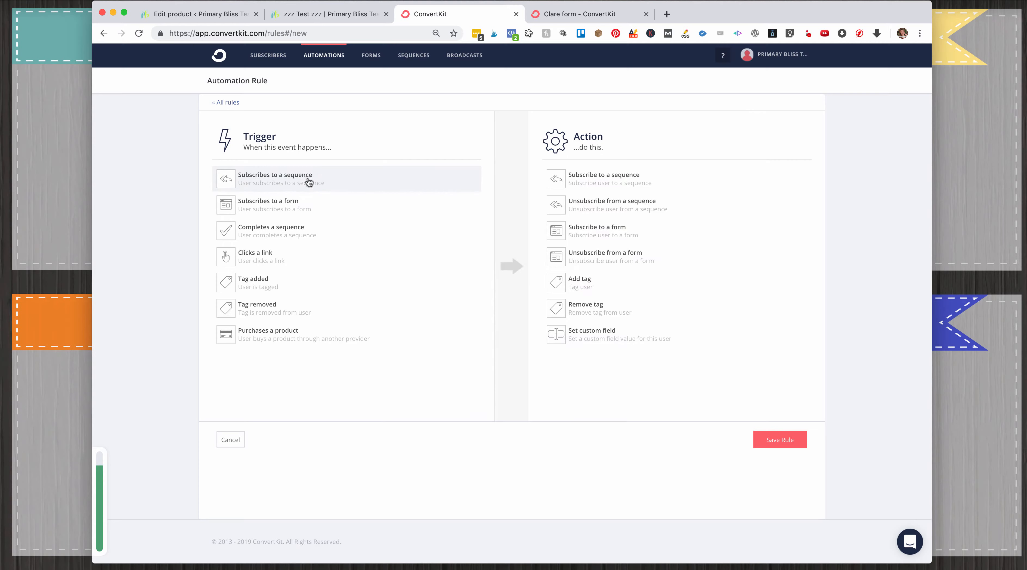
{"action": "left_click", "coordinate": [260, 208]}
{"action": "left_click", "coordinate": [340, 213]}
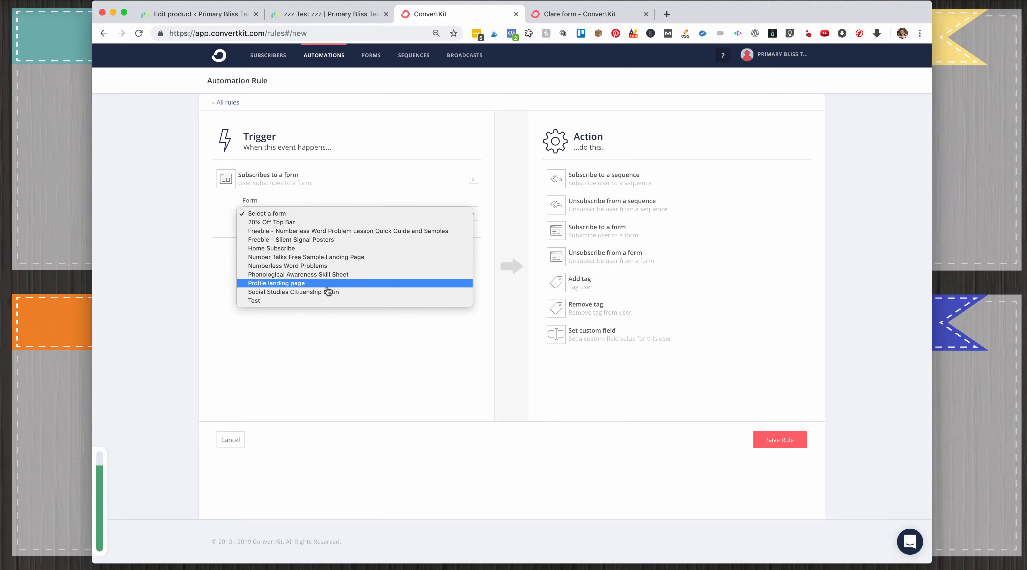
{"action": "left_click", "coordinate": [314, 292]}
- Make the rule's action add the tag "Optin - Citizenship Social Studies" and save the rule
{"action": "left_click", "coordinate": [584, 282]}
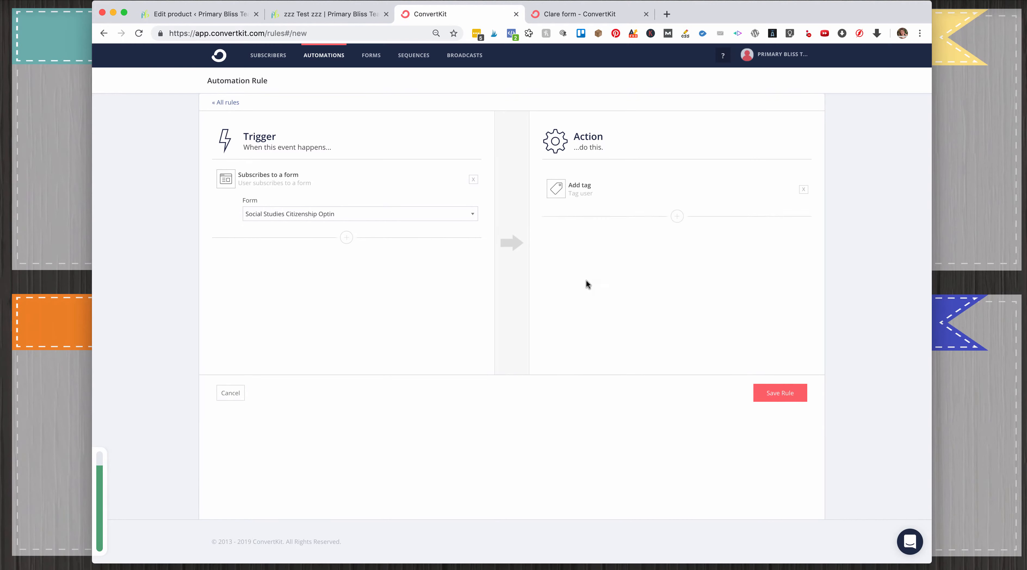
{"action": "left_click", "coordinate": [634, 214]}
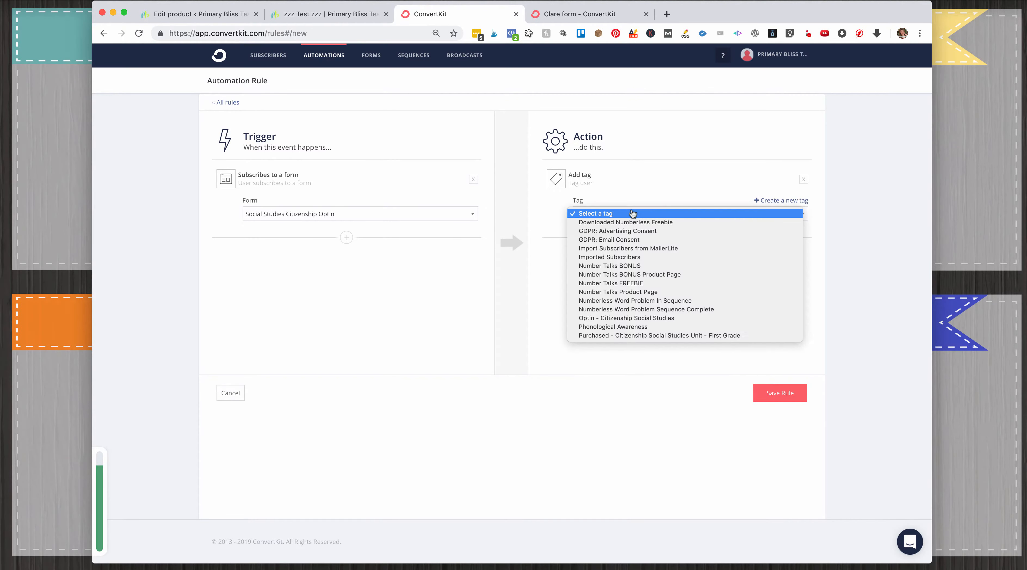
{"action": "left_click", "coordinate": [613, 318]}
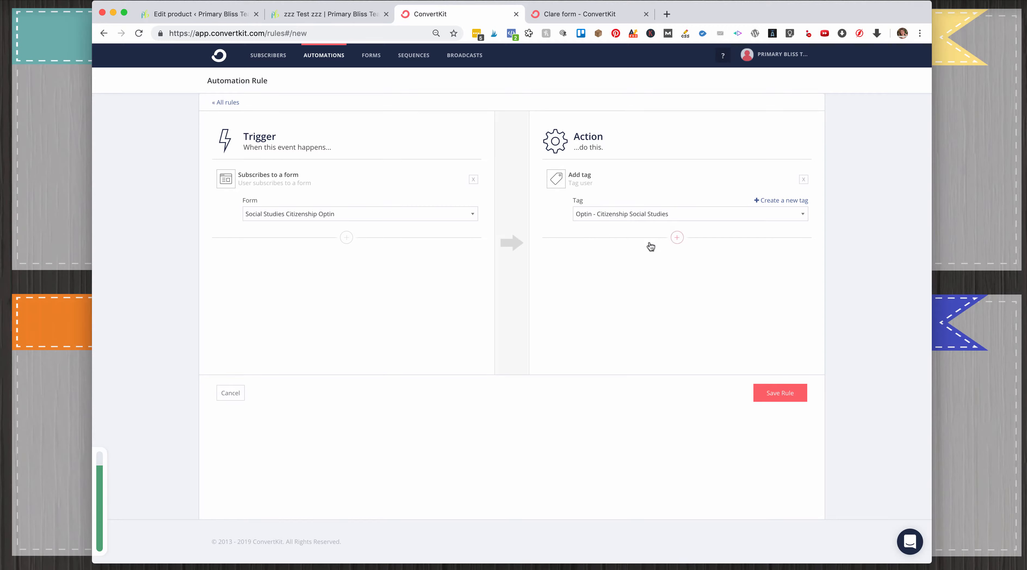
{"action": "left_click", "coordinate": [778, 395]}
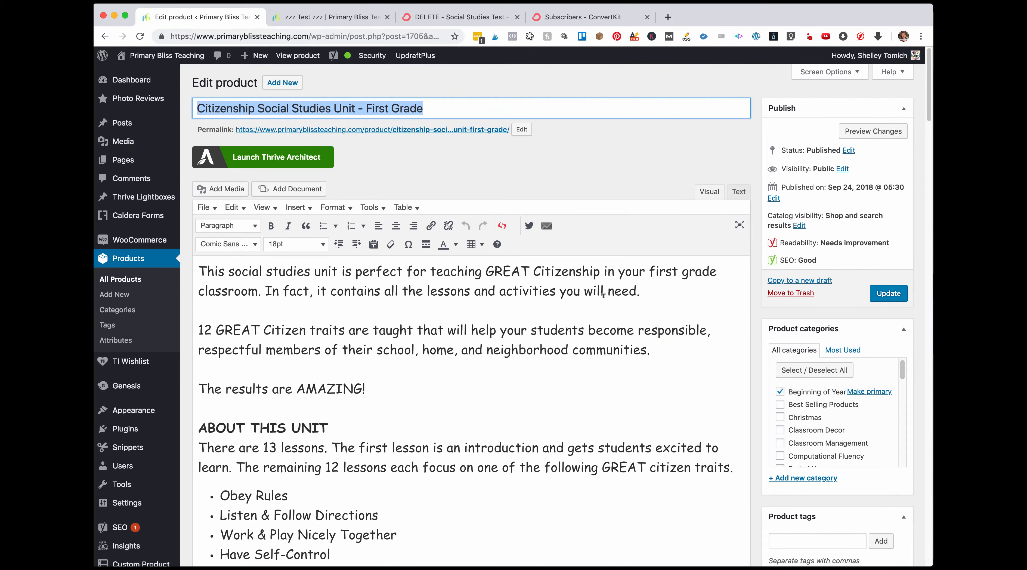
- Check the product's ConvertKit integration choices for the new purchase tag, and update the product to refresh them
{"action": "scroll", "coordinate": [603, 294], "scroll_direction": "down", "scroll_amount": 10}
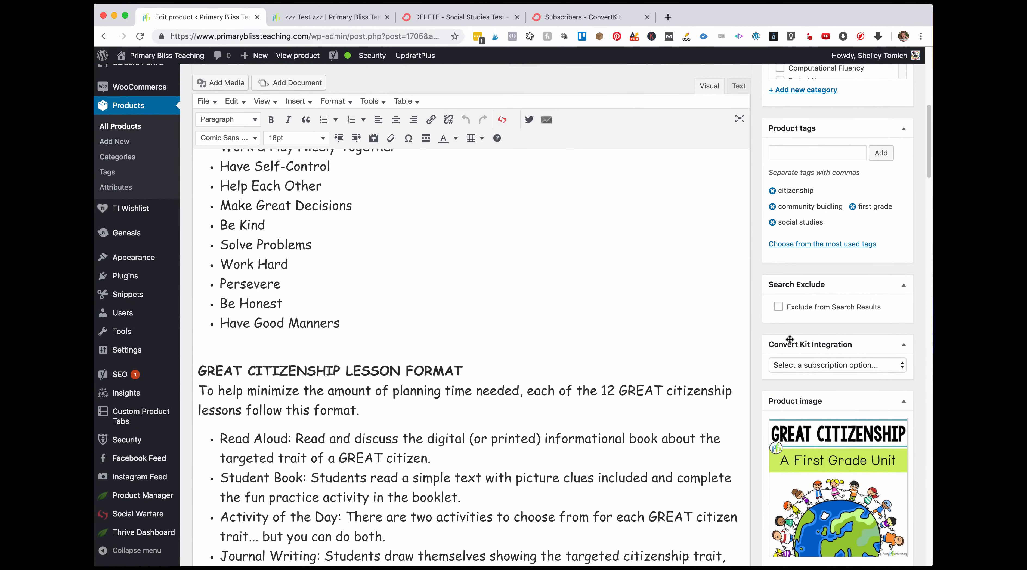
{"action": "left_click", "coordinate": [845, 363]}
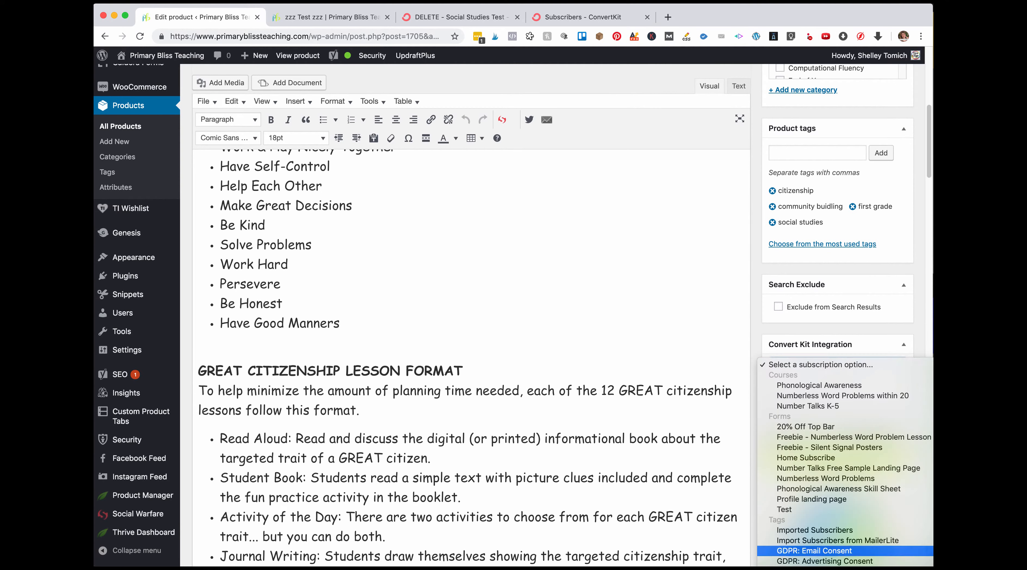
{"action": "scroll", "coordinate": [842, 558], "scroll_direction": "down", "scroll_amount": 3}
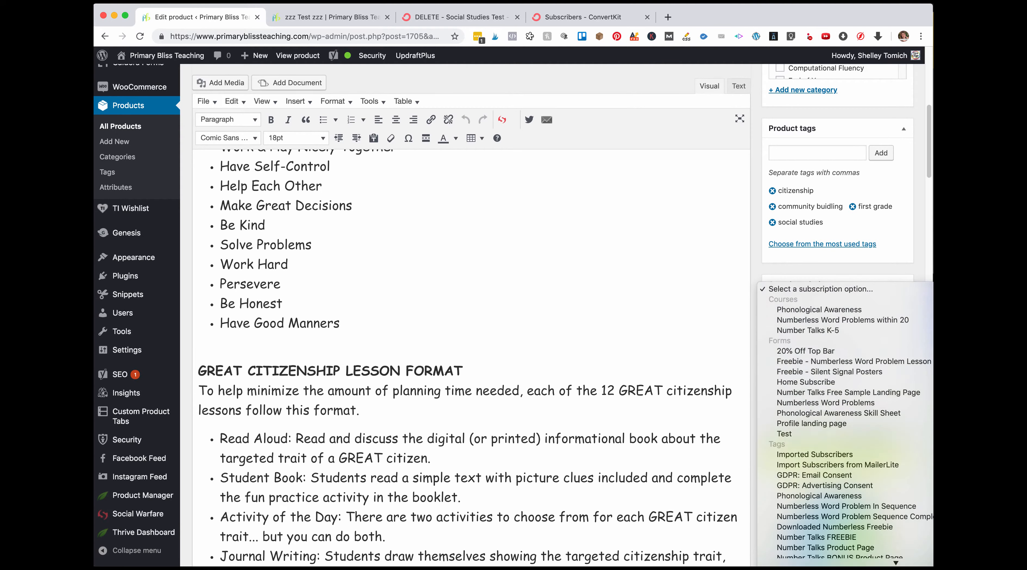
{"action": "left_click", "coordinate": [693, 335]}
{"action": "scroll", "coordinate": [837, 319], "scroll_direction": "up", "scroll_amount": 7}
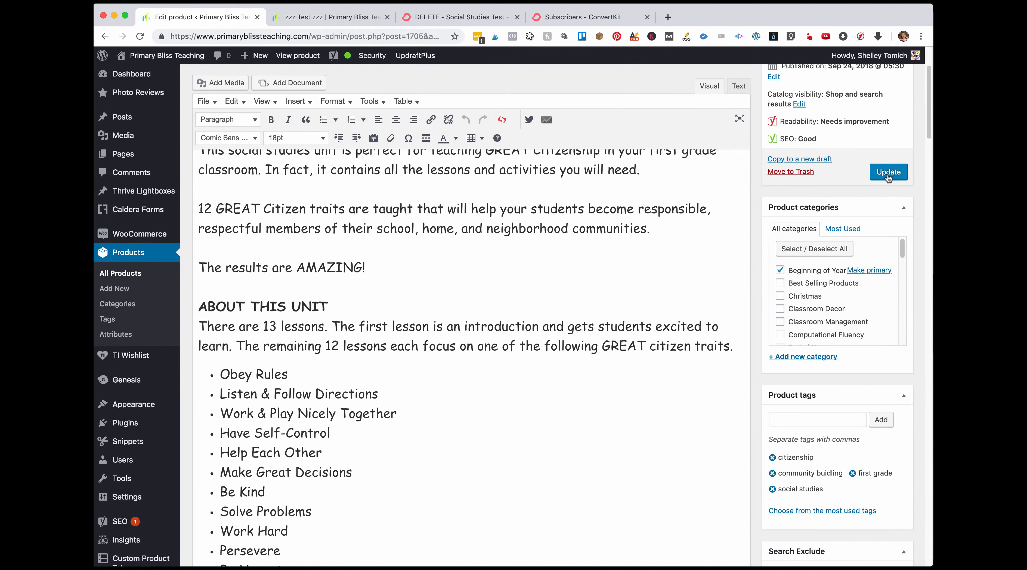
{"action": "left_click", "coordinate": [888, 175]}
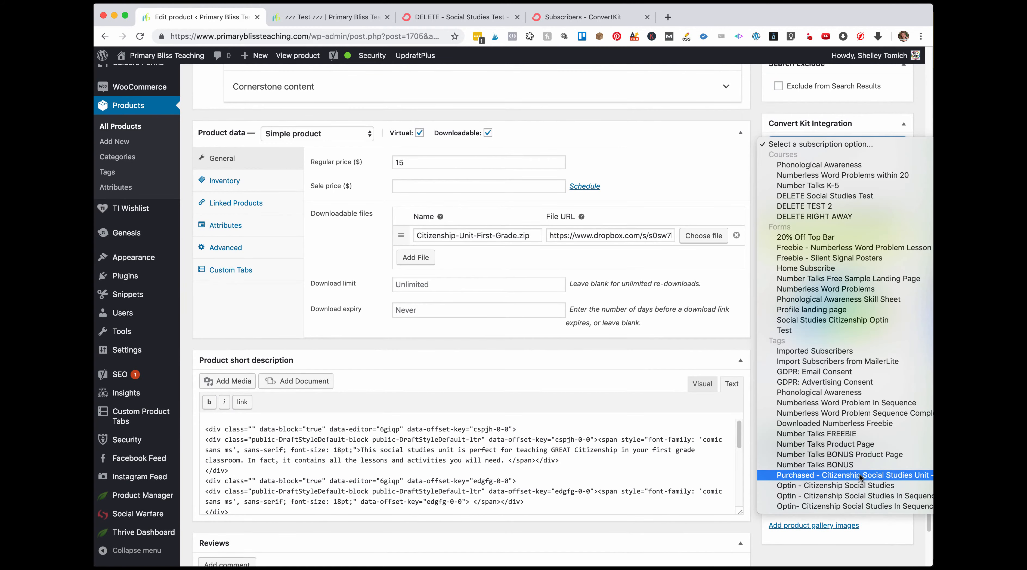
- Set the product's ConvertKit integration to the tag "Purchased - Citizenship Social Studies Unit - First Grade" and update the product
{"action": "left_click", "coordinate": [860, 475]}
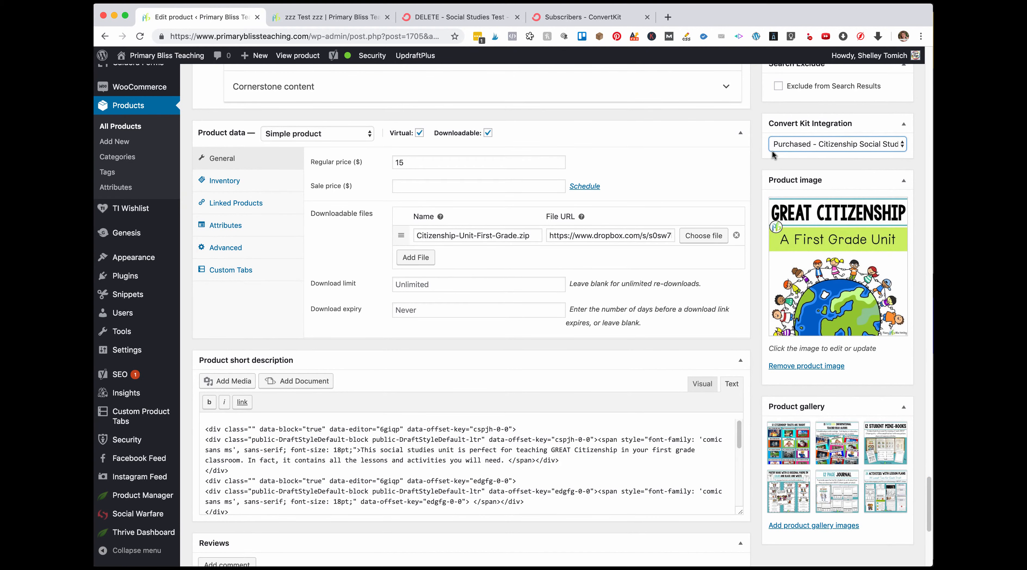
{"action": "scroll", "coordinate": [832, 149], "scroll_direction": "up", "scroll_amount": 10}
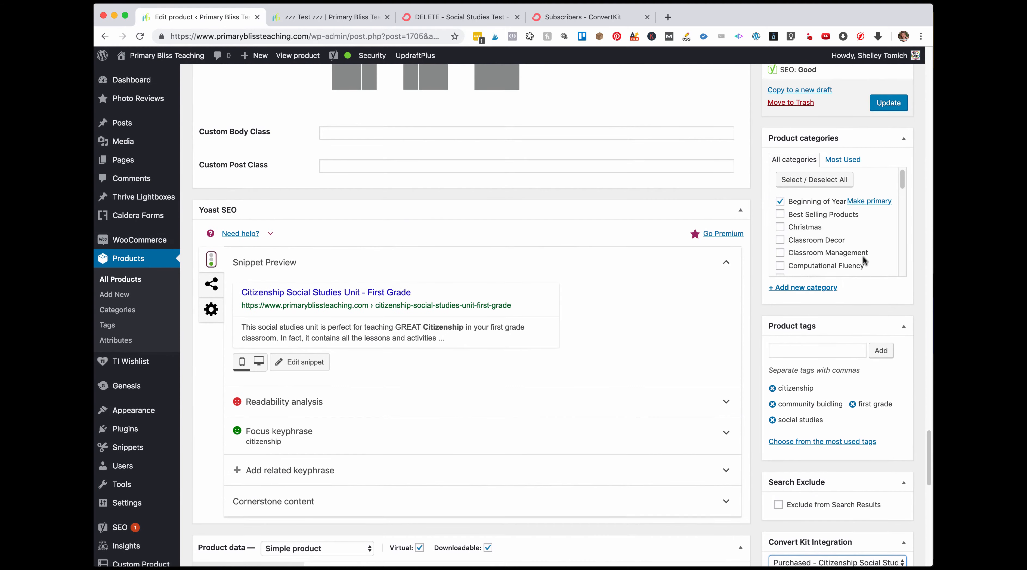
{"action": "left_click", "coordinate": [895, 106]}
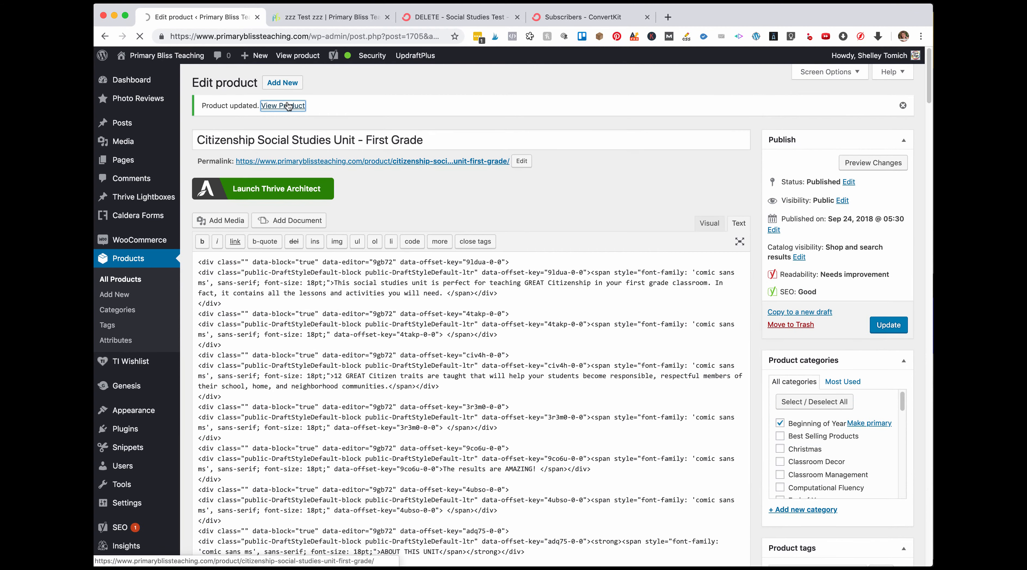
- View the published Citizenship Social Studies Unit product page and look through its content
{"action": "left_click", "coordinate": [285, 102]}
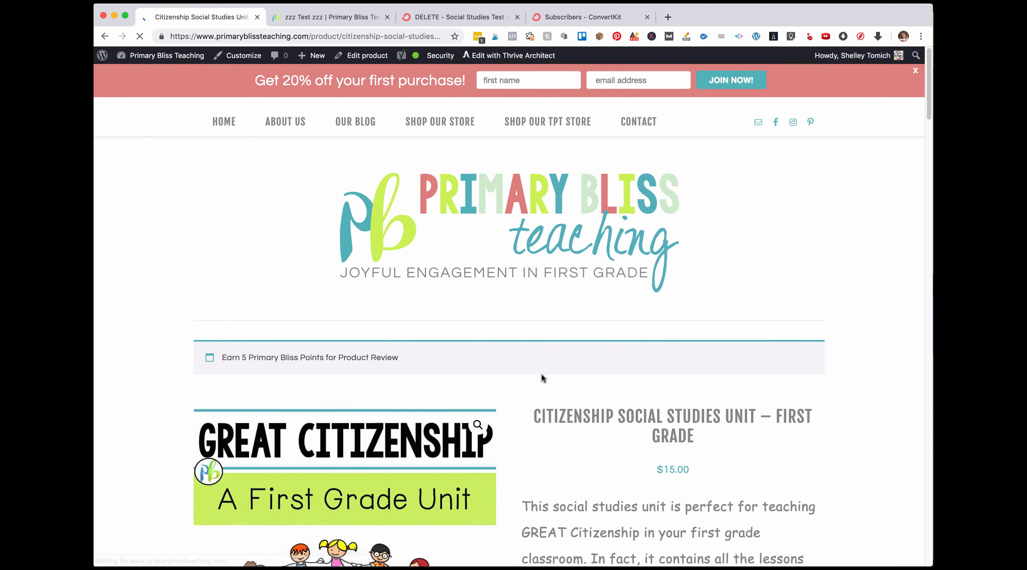
{"action": "scroll", "coordinate": [554, 385], "scroll_direction": "down", "scroll_amount": 10}
{"action": "scroll", "coordinate": [554, 385], "scroll_direction": "down", "scroll_amount": 3}
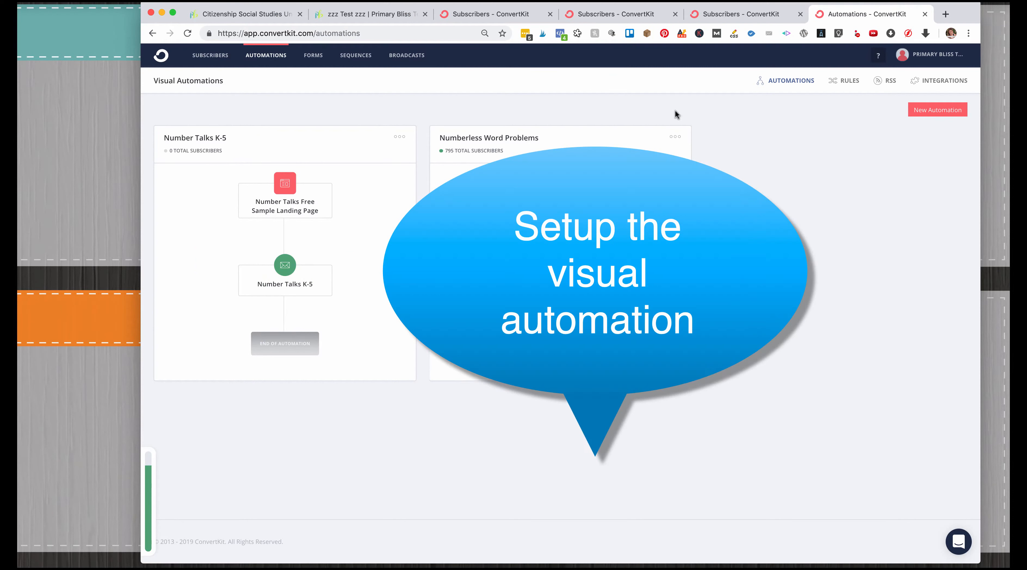
- Create a ConvertKit visual automation named "DELETE Social Studies Test" that starts when the tag "Optin - Citizenship Social Studies" is added
{"action": "left_click", "coordinate": [925, 113]}
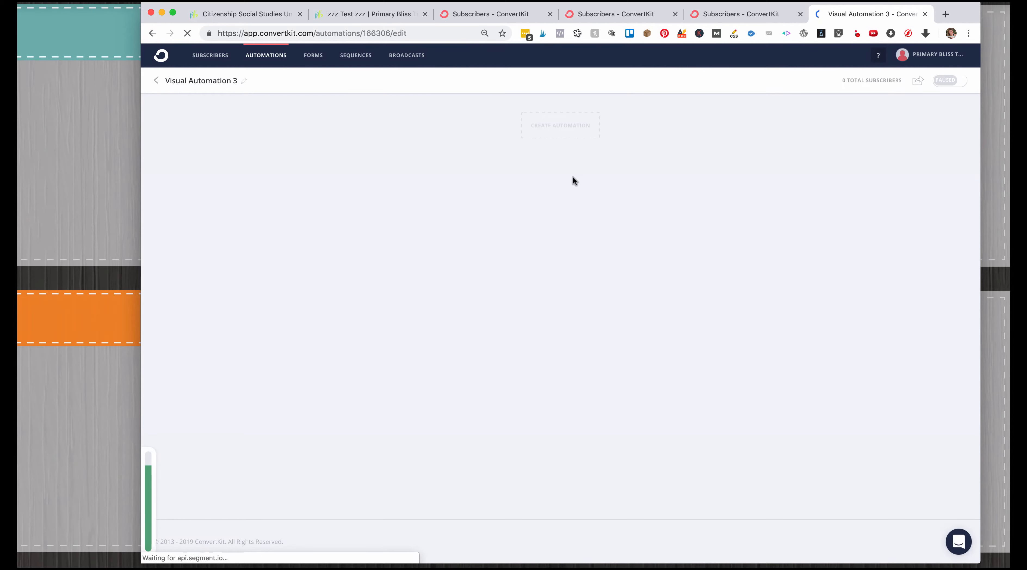
{"action": "type", "text": "DELETE Social Studies Test"}
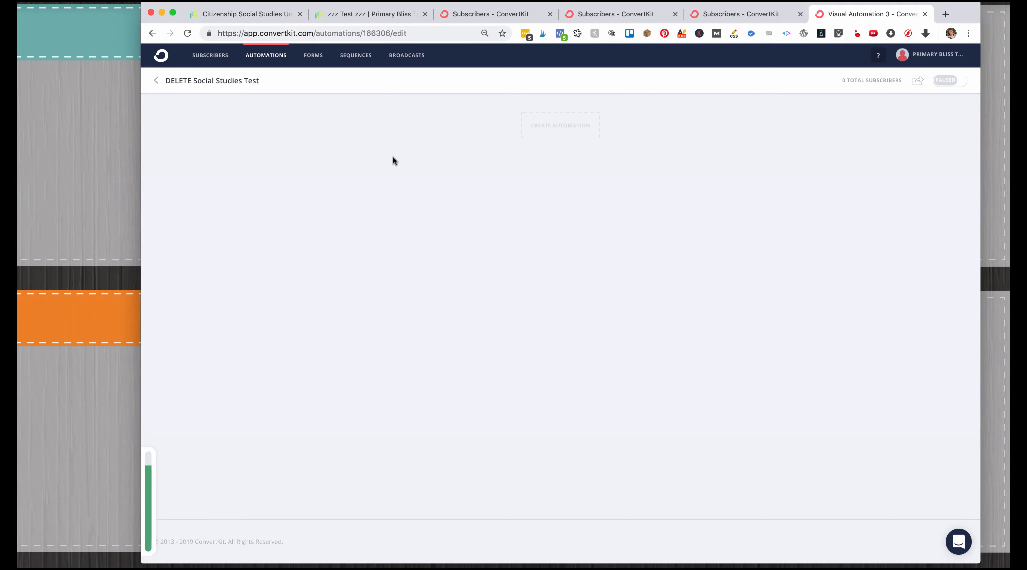
{"action": "left_click", "coordinate": [559, 127]}
{"action": "left_click", "coordinate": [610, 142]}
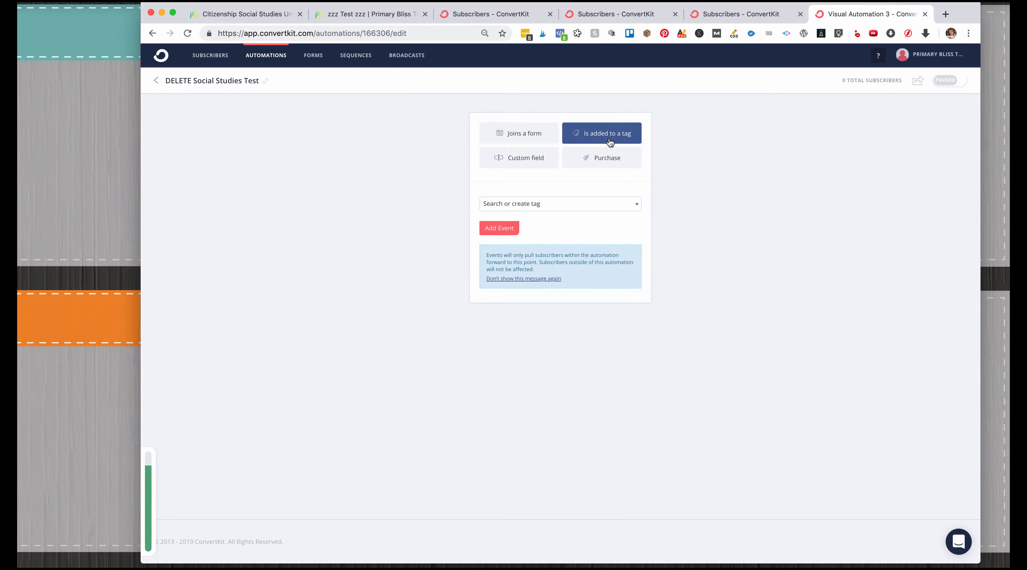
{"action": "left_click", "coordinate": [557, 206]}
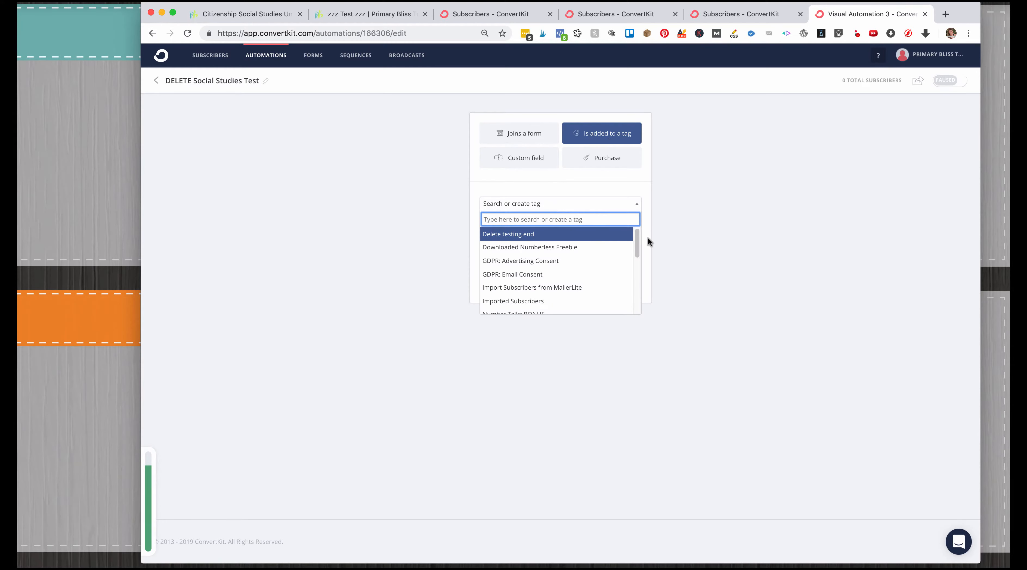
{"action": "left_click_drag", "start_coordinate": [637, 243], "coordinate": [637, 285]}
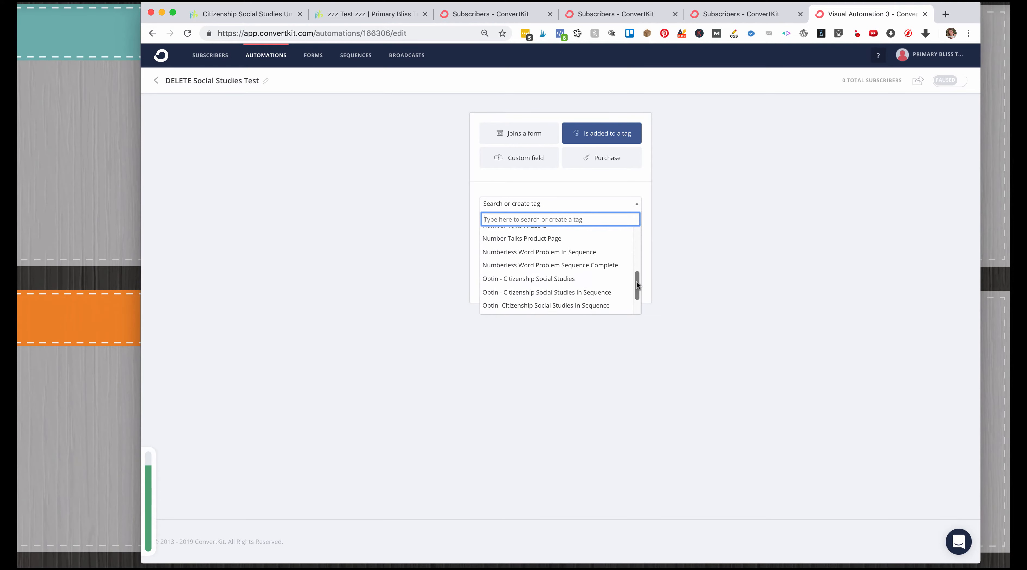
{"action": "left_click", "coordinate": [568, 278]}
{"action": "left_click", "coordinate": [484, 228]}
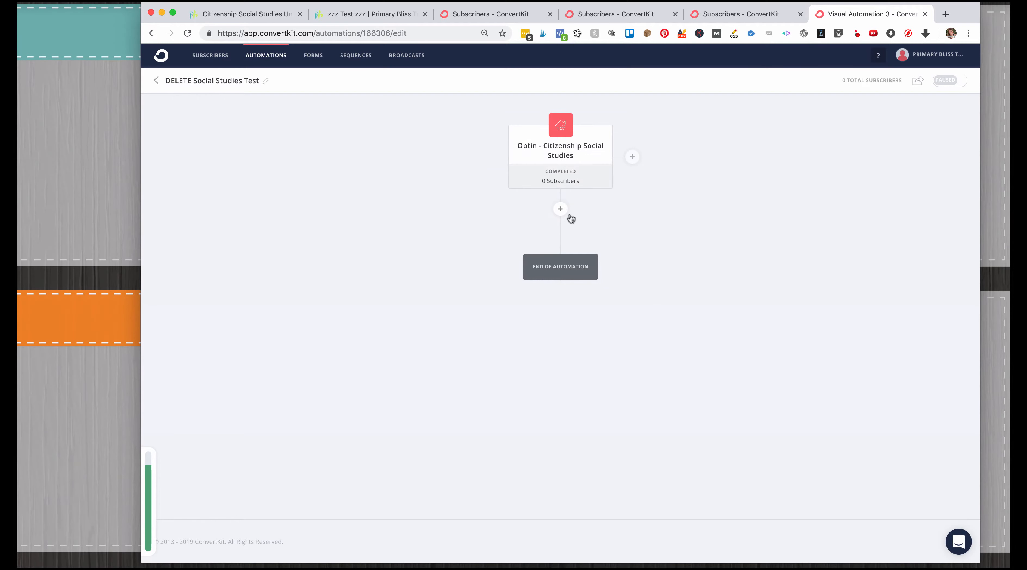
- Add a condition below the trigger checking for the tag "Purchased - Citizenship Social Studies Unit - First Grade"
{"action": "left_click", "coordinate": [560, 210]}
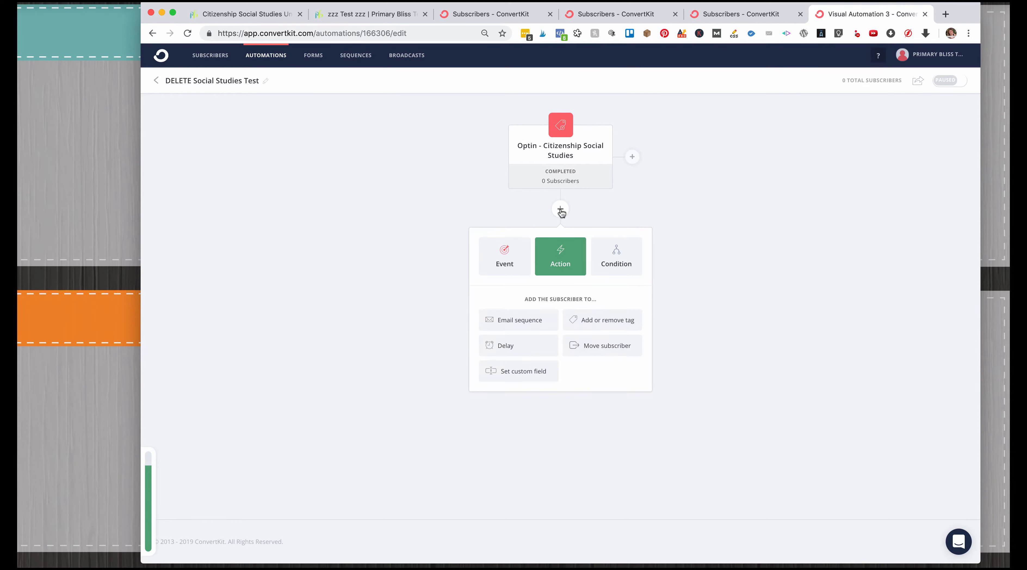
{"action": "left_click", "coordinate": [597, 264]}
{"action": "left_click", "coordinate": [557, 319]}
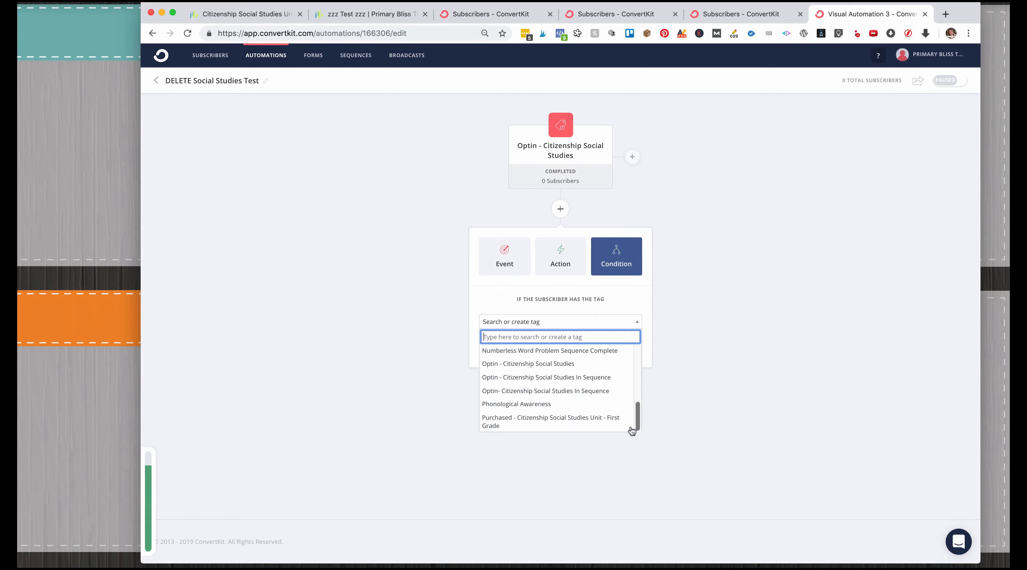
{"action": "left_click", "coordinate": [607, 419]}
{"action": "left_click", "coordinate": [522, 350]}
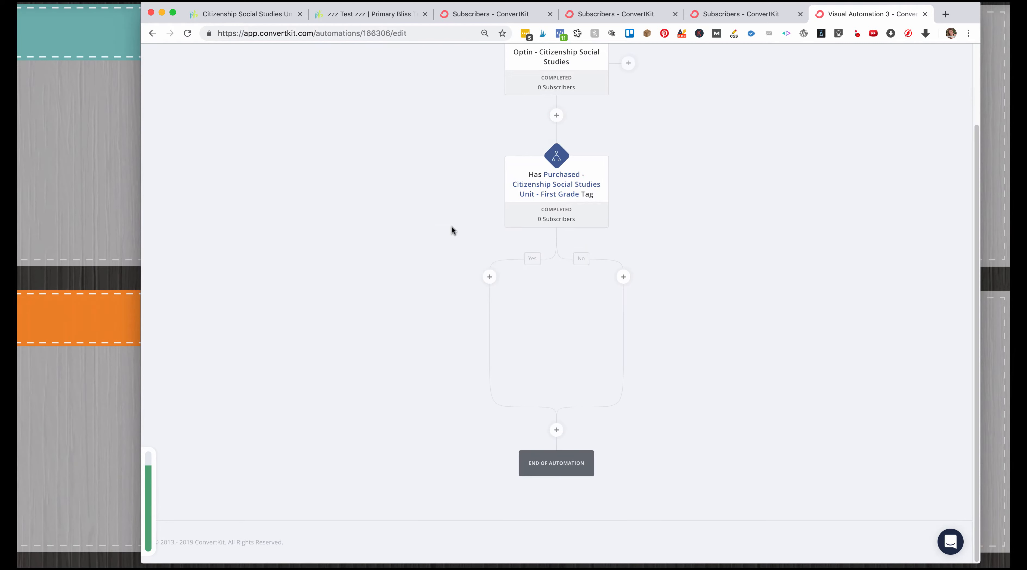
- On the condition's Yes branch, add a new email sequence named "DELETE Purchased CSS" followed by an Exit this automation action
{"action": "left_click", "coordinate": [489, 278]}
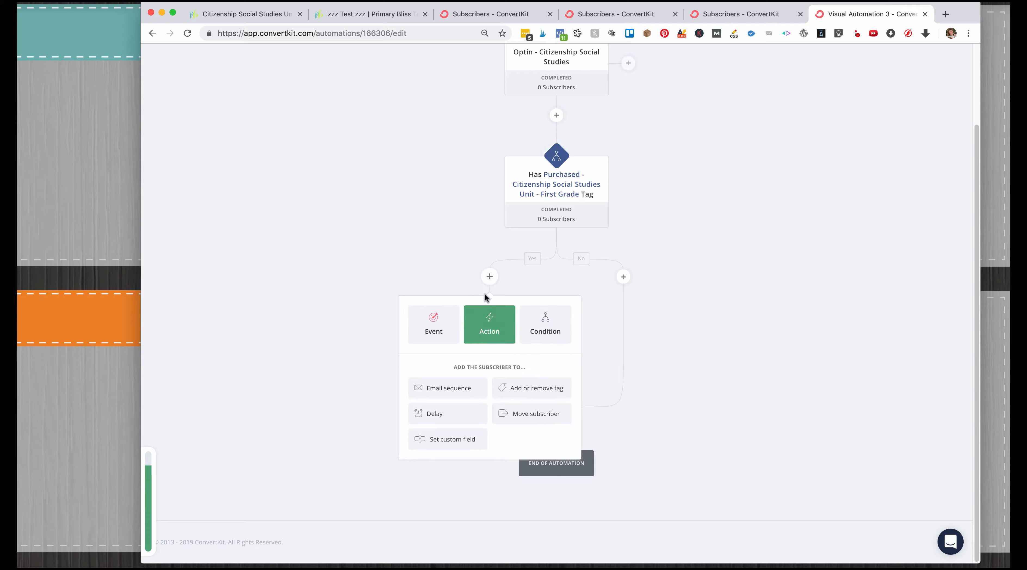
{"action": "left_click", "coordinate": [454, 390]}
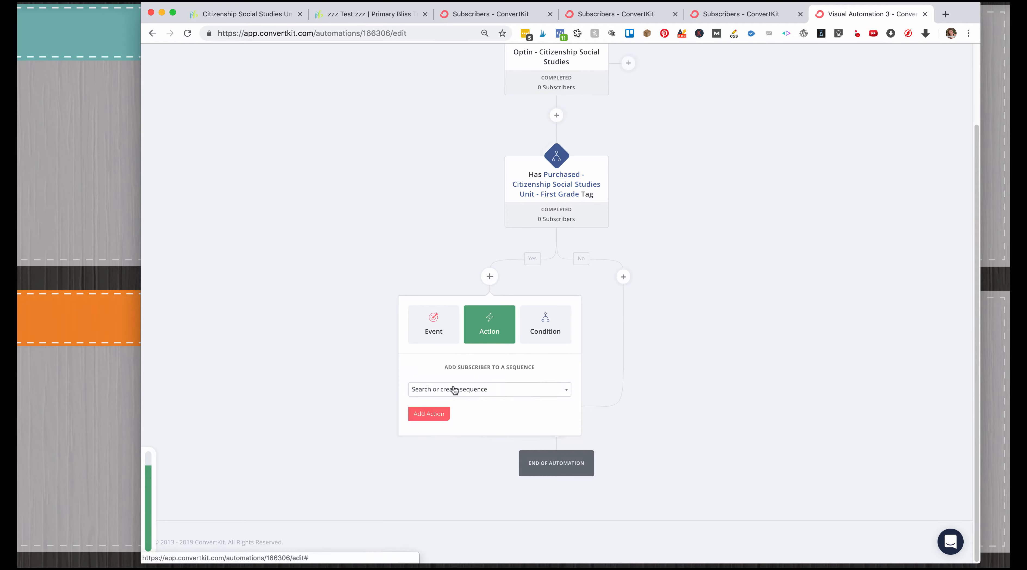
{"action": "left_click", "coordinate": [492, 396]}
{"action": "type", "text": "DELETE Purchased"}
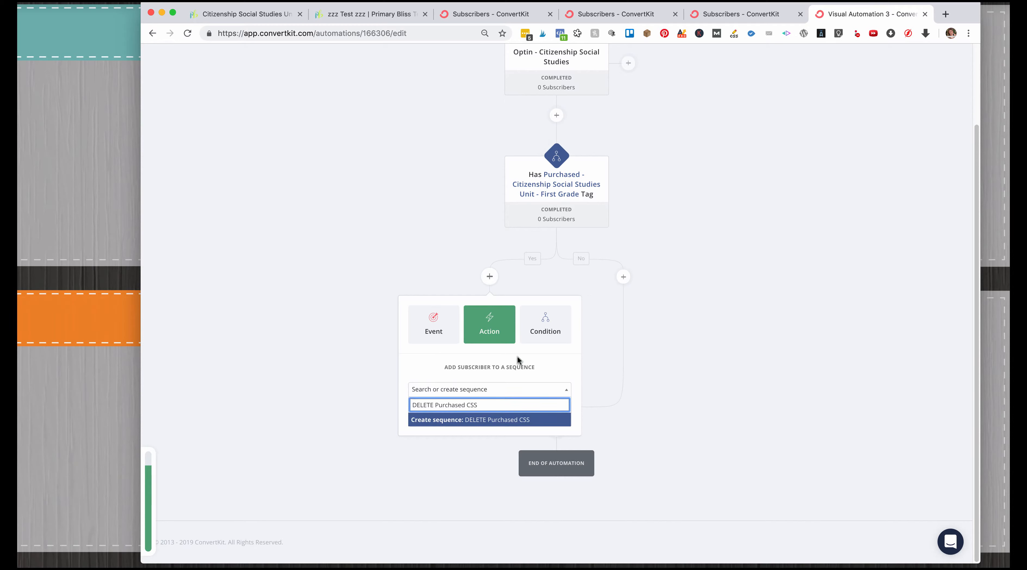
{"action": "left_click", "coordinate": [514, 424]}
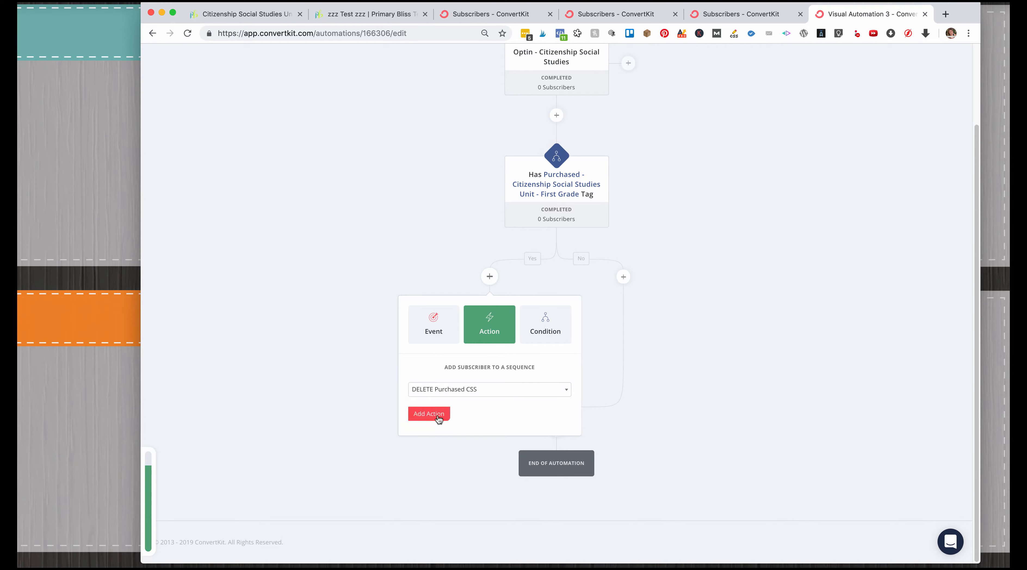
{"action": "left_click", "coordinate": [426, 413]}
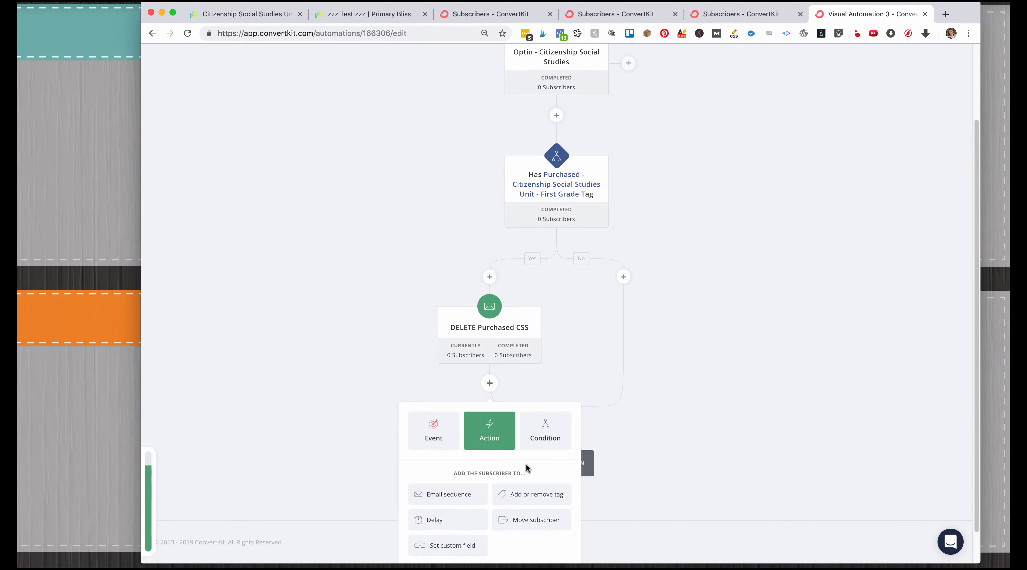
{"action": "left_click", "coordinate": [519, 520]}
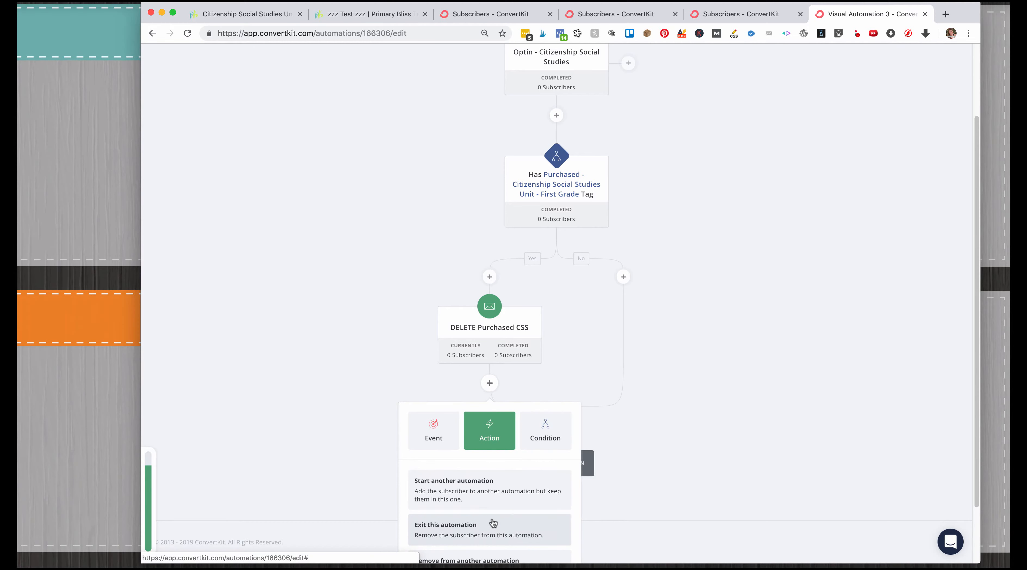
{"action": "left_click", "coordinate": [474, 529]}
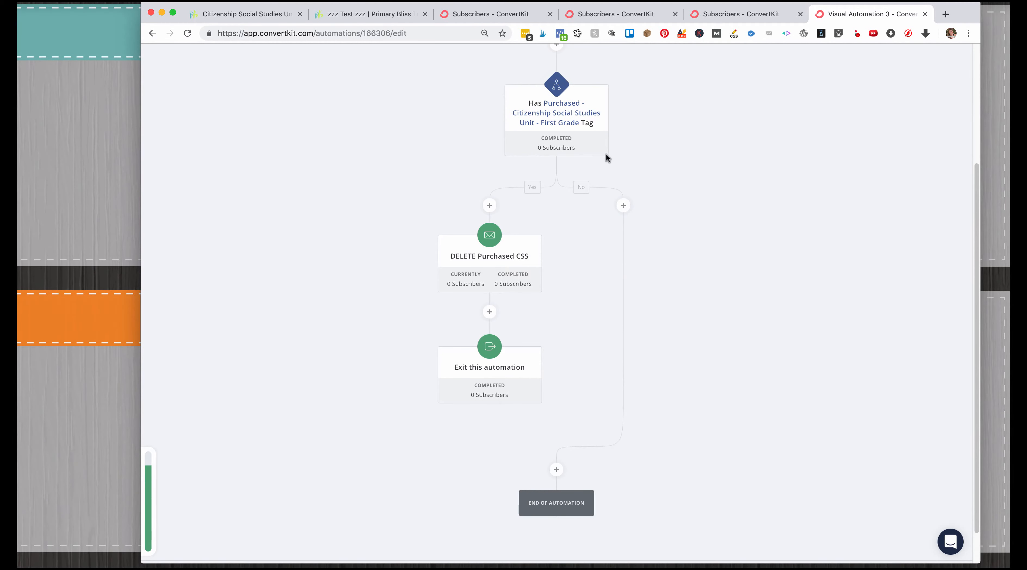
- Open the DELETE Purchased CSS sequence and set its first email's subject to "Purchased before Optin"
{"action": "scroll", "coordinate": [678, 151], "scroll_direction": "up", "scroll_amount": 3}
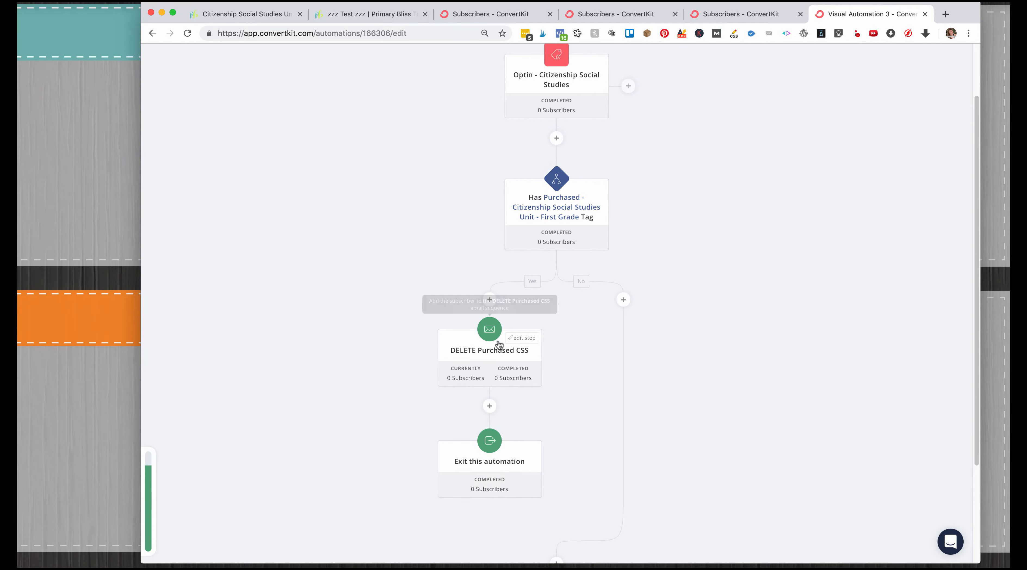
{"action": "left_click", "coordinate": [508, 349]}
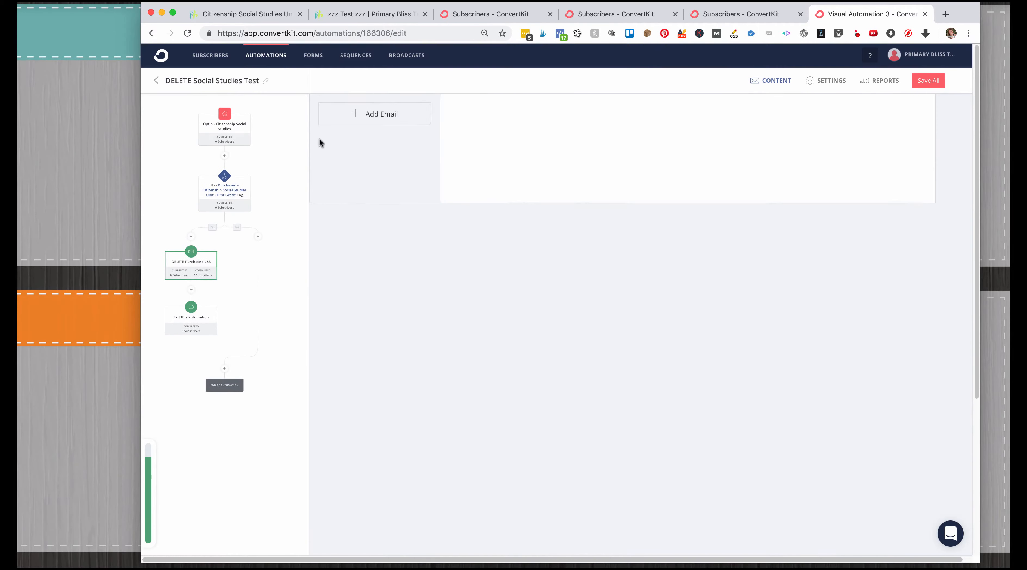
{"action": "triple_click", "coordinate": [521, 166]}
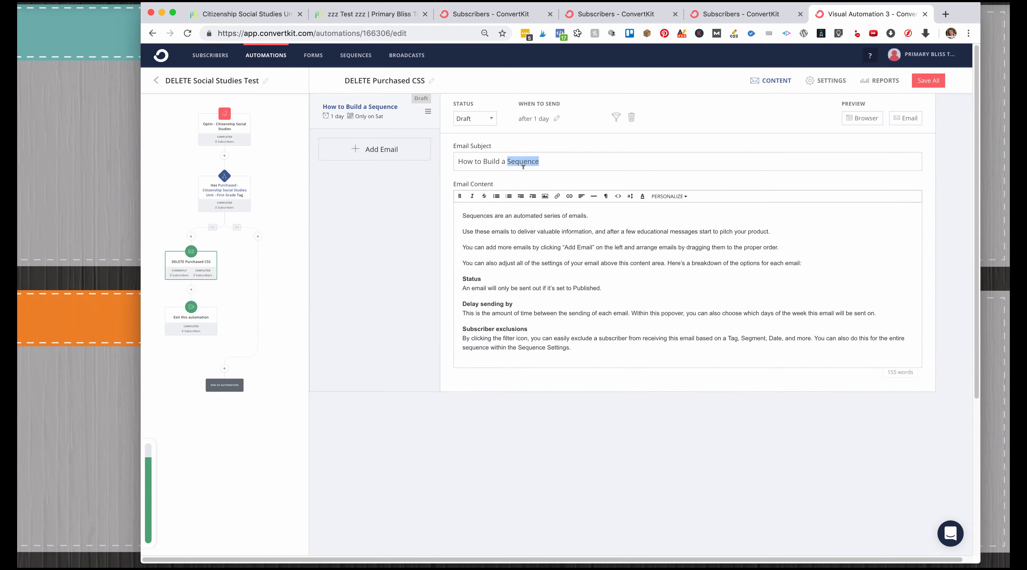
{"action": "key", "text": "BackSpace"}
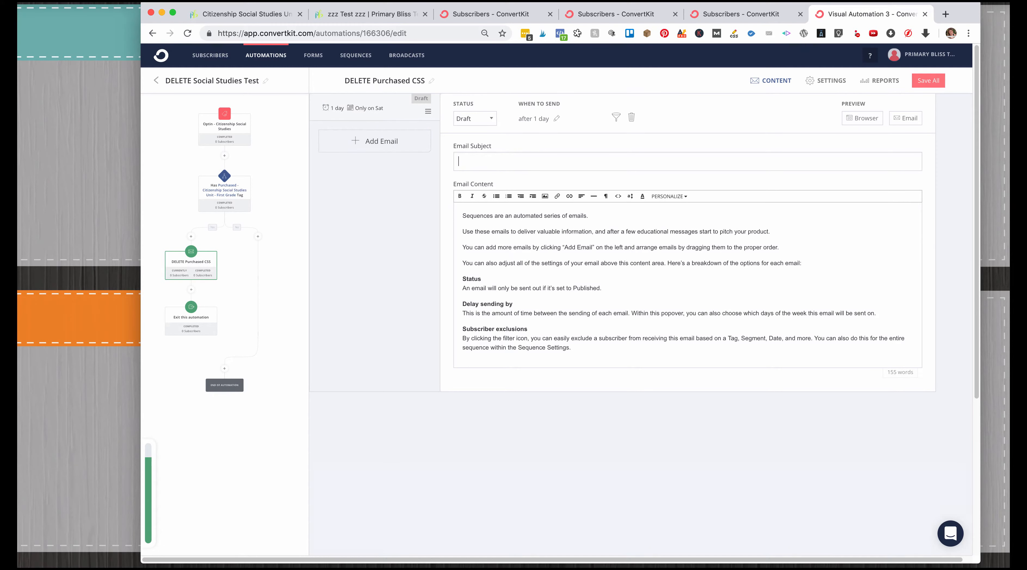
{"action": "type", "text": "pURVHA"}
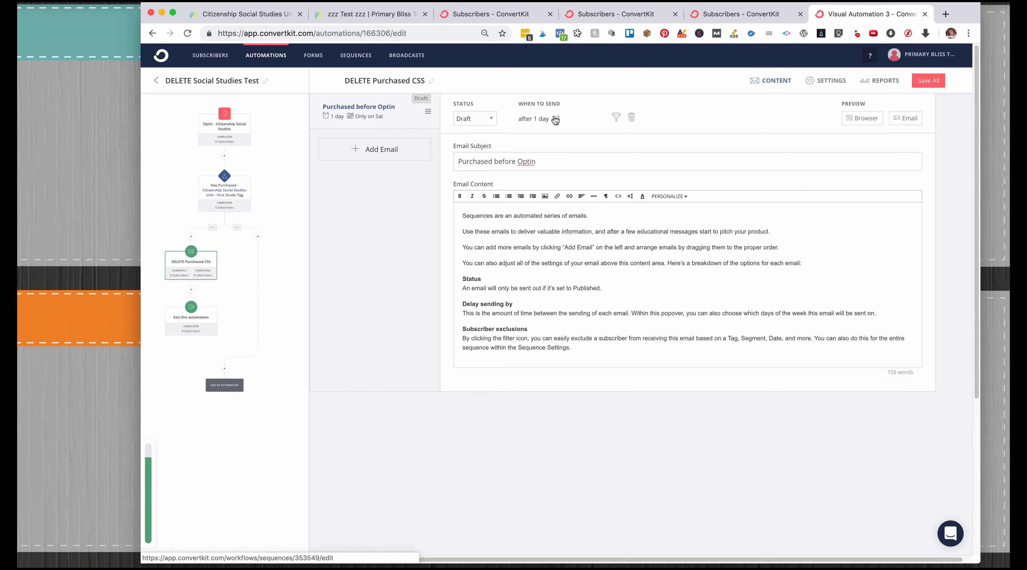
- Set the email's status to Published and open its send timing options
{"action": "left_click", "coordinate": [483, 119]}
{"action": "left_click", "coordinate": [482, 129]}
{"action": "left_click", "coordinate": [556, 119]}
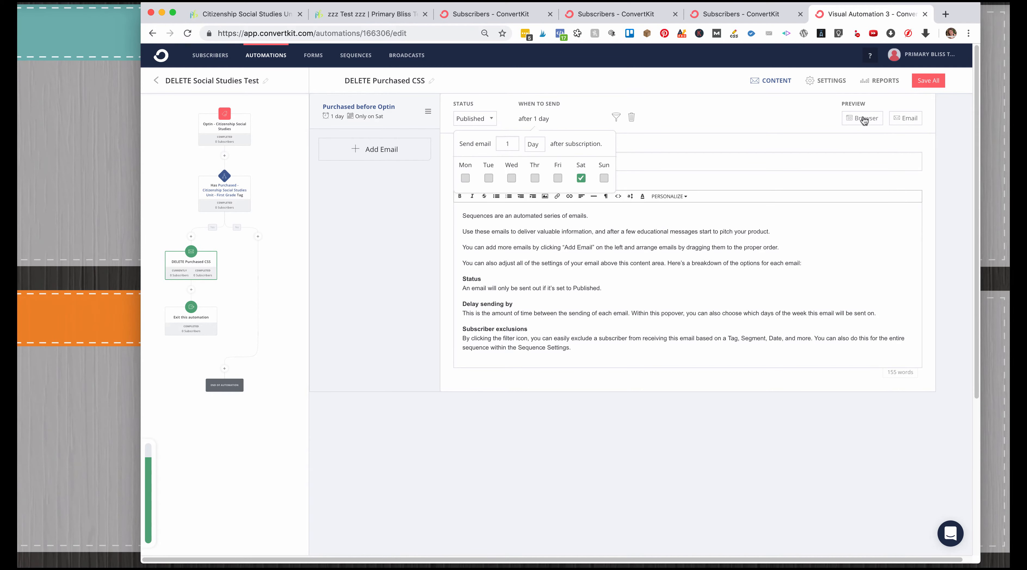
- Enable Thursday and Wednesday as send days in the sequence settings, and return to the automation overview
{"action": "left_click", "coordinate": [833, 81]}
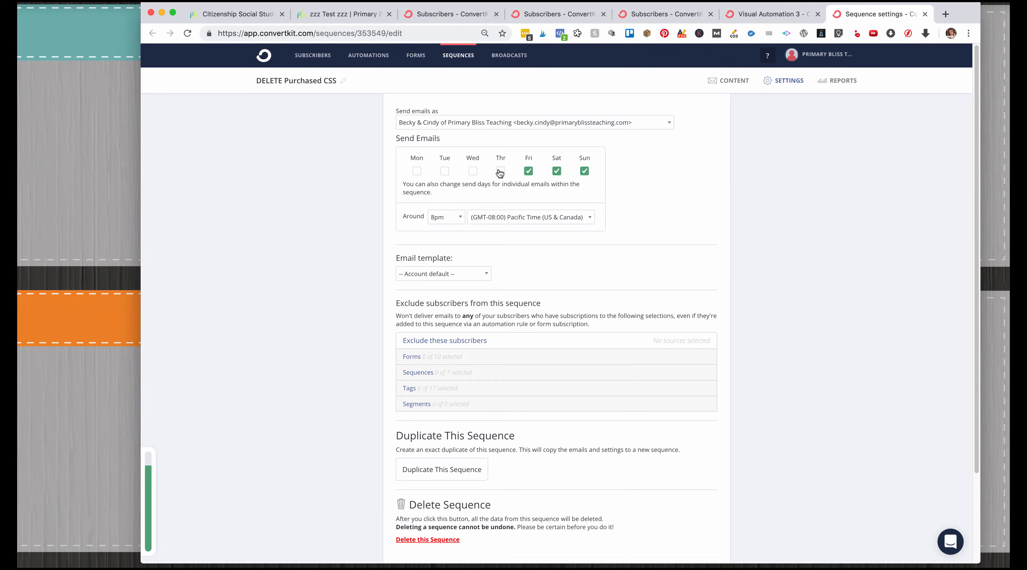
{"action": "left_click", "coordinate": [500, 171]}
{"action": "left_click", "coordinate": [472, 171]}
{"action": "scroll", "coordinate": [733, 260], "scroll_direction": "down", "scroll_amount": 3}
{"action": "left_click", "coordinate": [775, 15]}
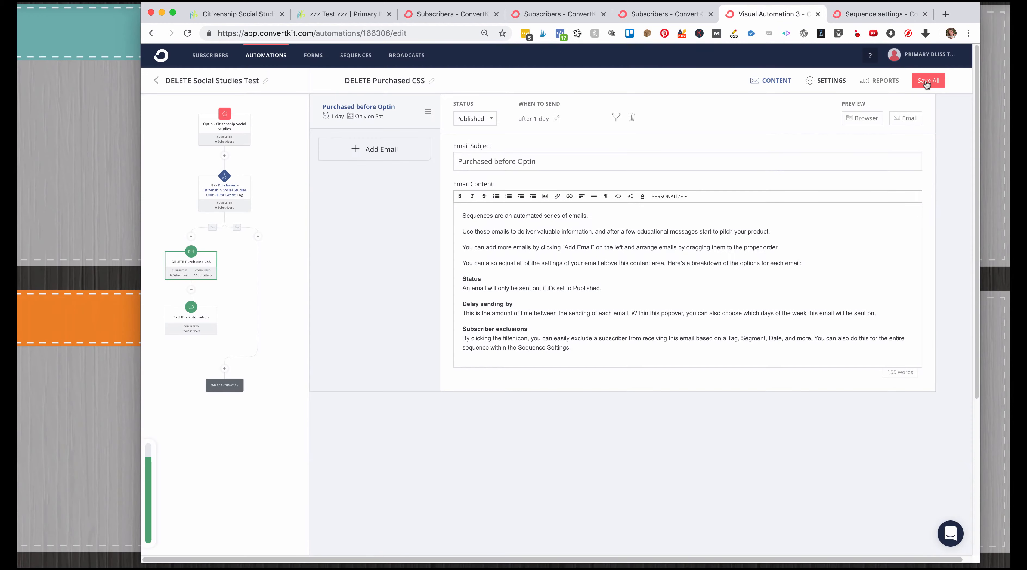
{"action": "left_click", "coordinate": [334, 136]}
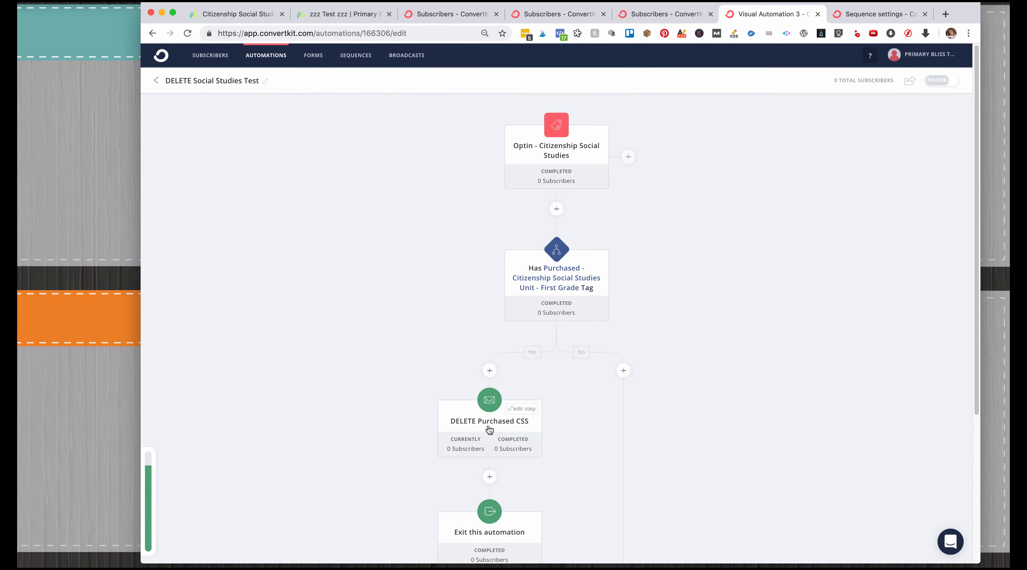
- Set the "Purchased before Optin" email to send 0 days after subscription and save the DELETE Purchased CSS sequence
{"action": "left_click", "coordinate": [486, 439]}
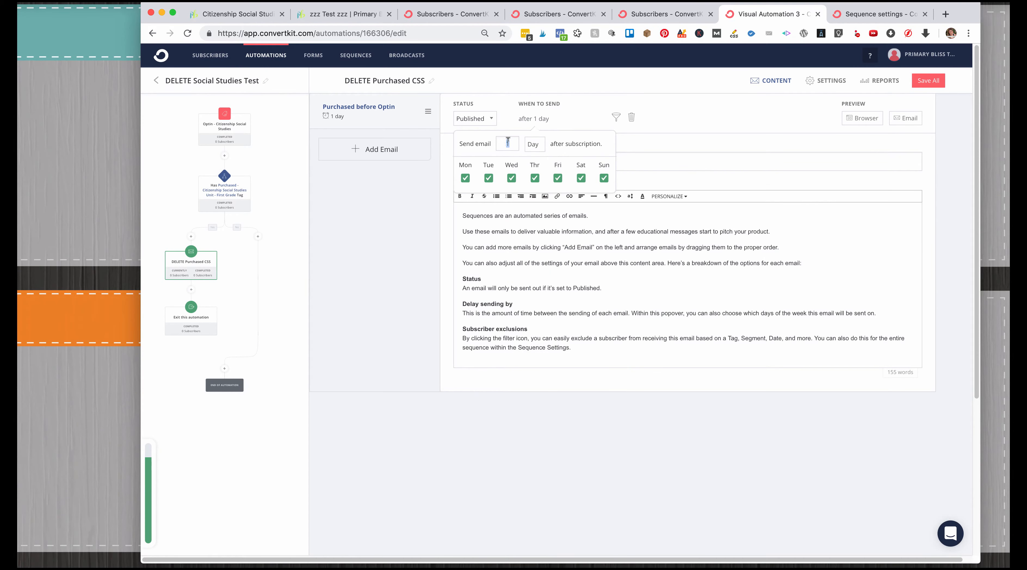
{"action": "type", "text": "0"}
{"action": "left_click", "coordinate": [619, 91]}
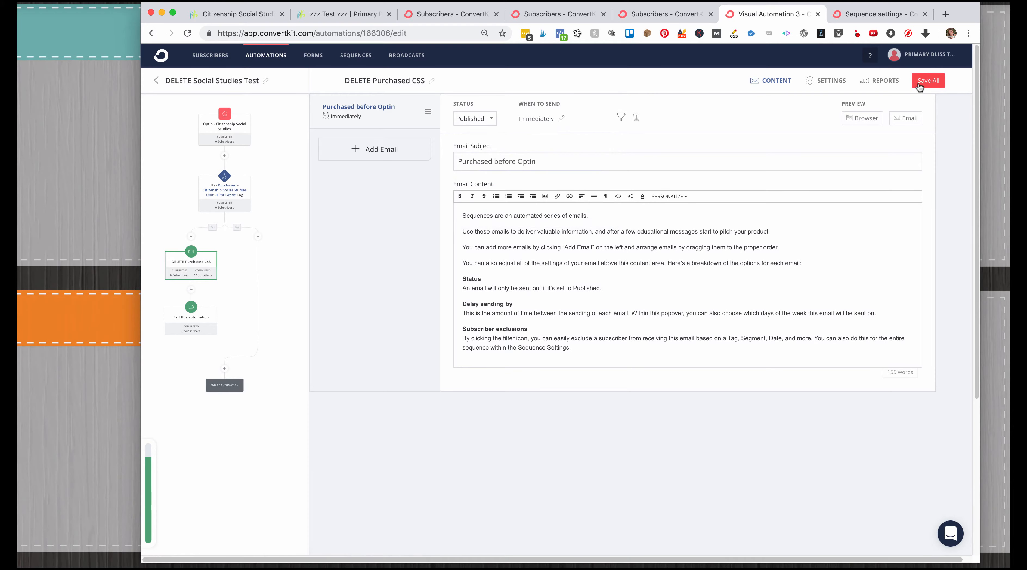
{"action": "left_click", "coordinate": [919, 83]}
- On the condition's No branch, add an action that adds the "Optin - Citizenship Social Studies In Sequence" tag
{"action": "scroll", "coordinate": [648, 315], "scroll_direction": "down", "scroll_amount": 3}
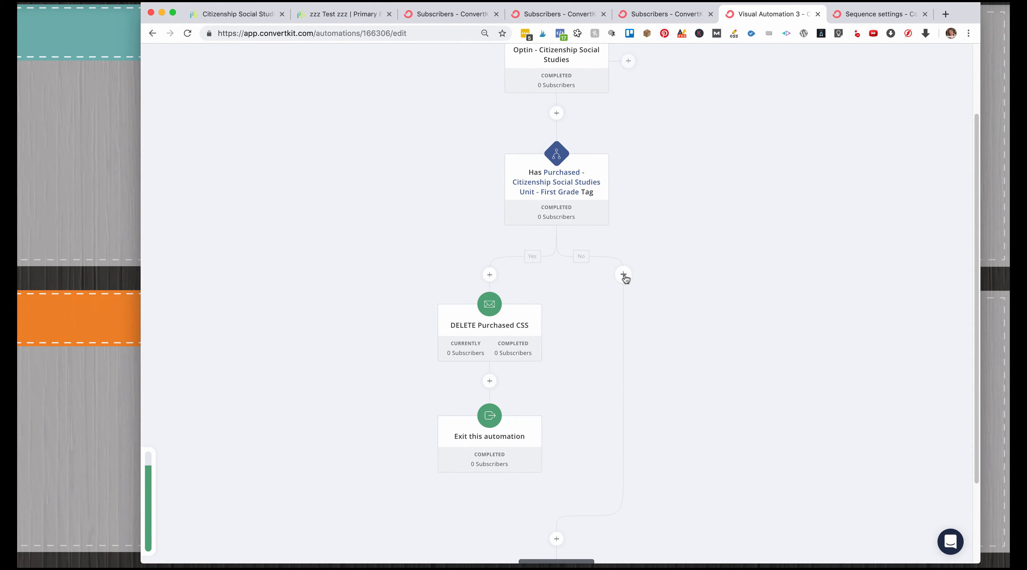
{"action": "left_click", "coordinate": [624, 275]}
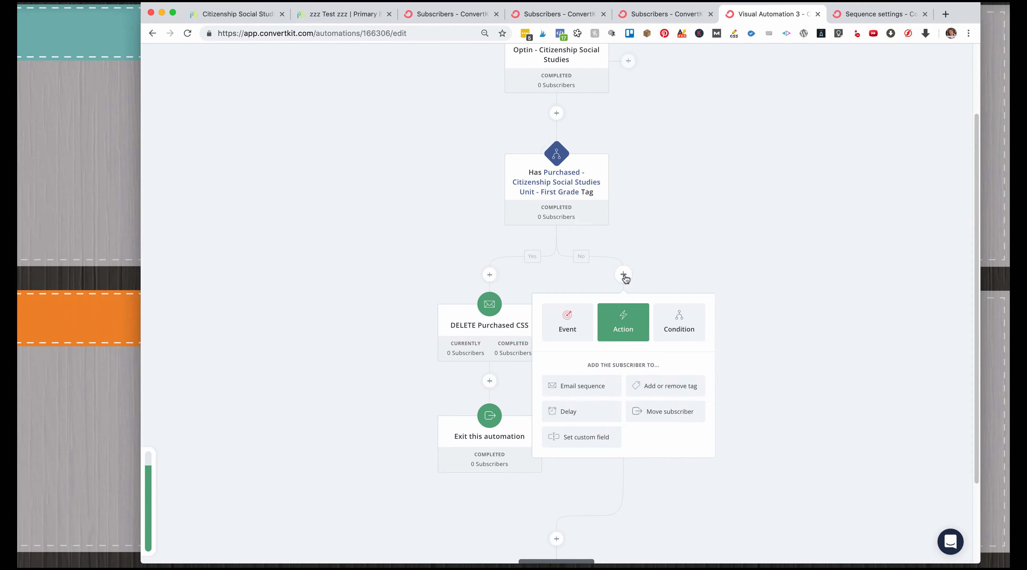
{"action": "left_click", "coordinate": [644, 385]}
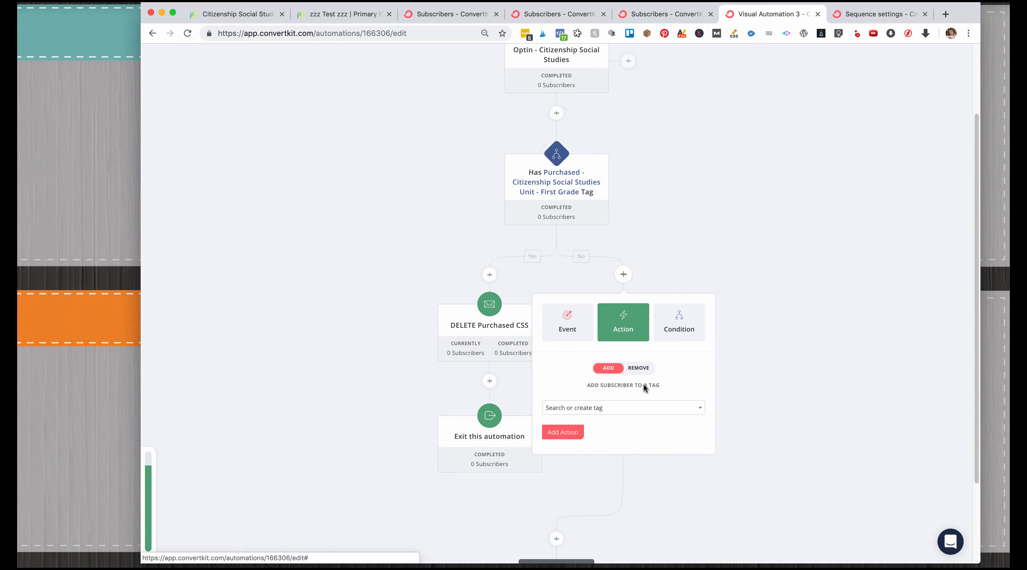
{"action": "left_click", "coordinate": [647, 405]}
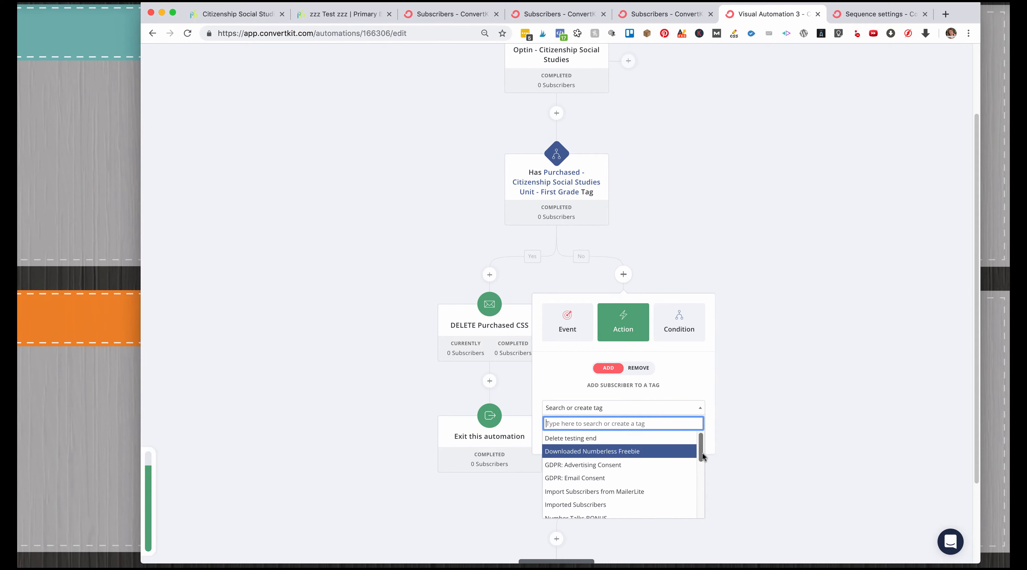
{"action": "left_click_drag", "start_coordinate": [702, 452], "coordinate": [702, 517]}
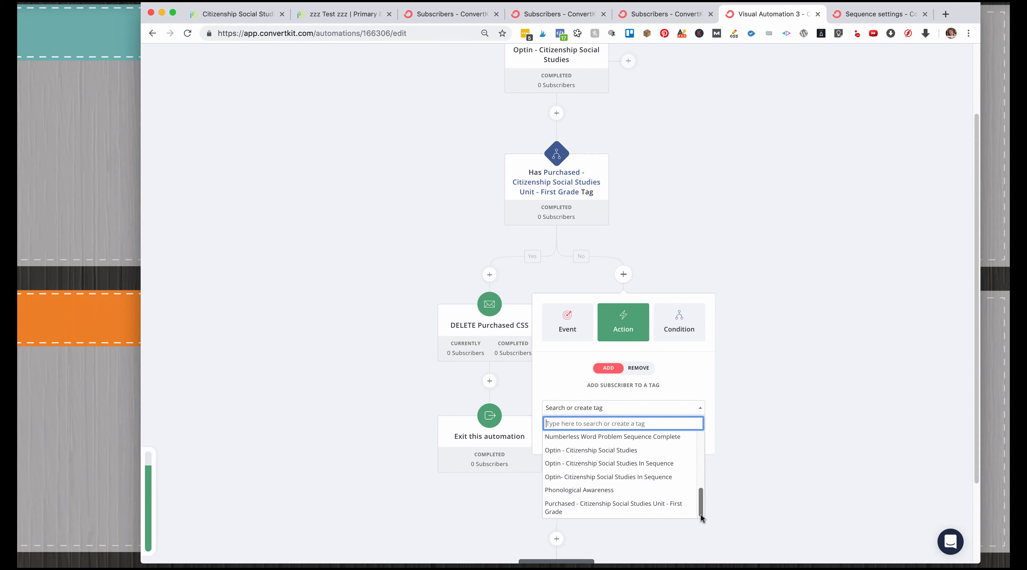
{"action": "left_click", "coordinate": [658, 463]}
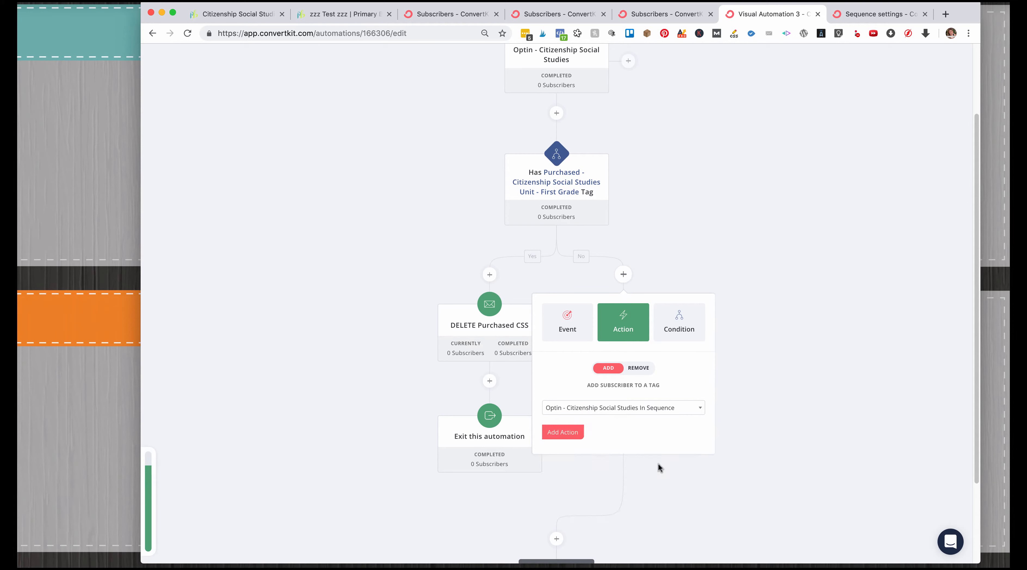
{"action": "left_click", "coordinate": [578, 433]}
- Below the new tag action, add an action that removes the "Optin - Citizenship Social Studies In Sequence" tag
{"action": "left_click", "coordinate": [624, 272]}
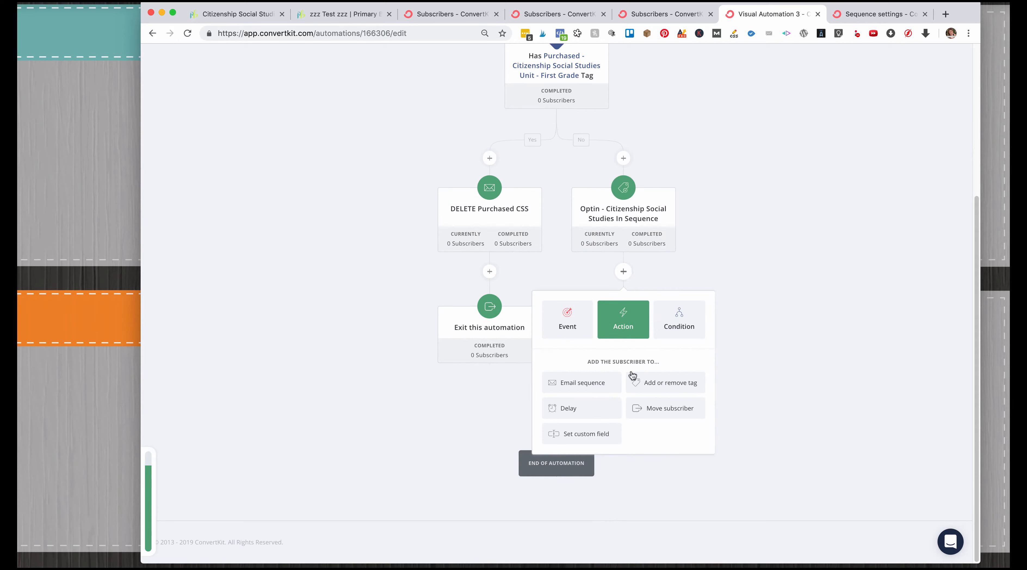
{"action": "left_click", "coordinate": [654, 385]}
{"action": "left_click", "coordinate": [638, 365]}
{"action": "left_click", "coordinate": [637, 405]}
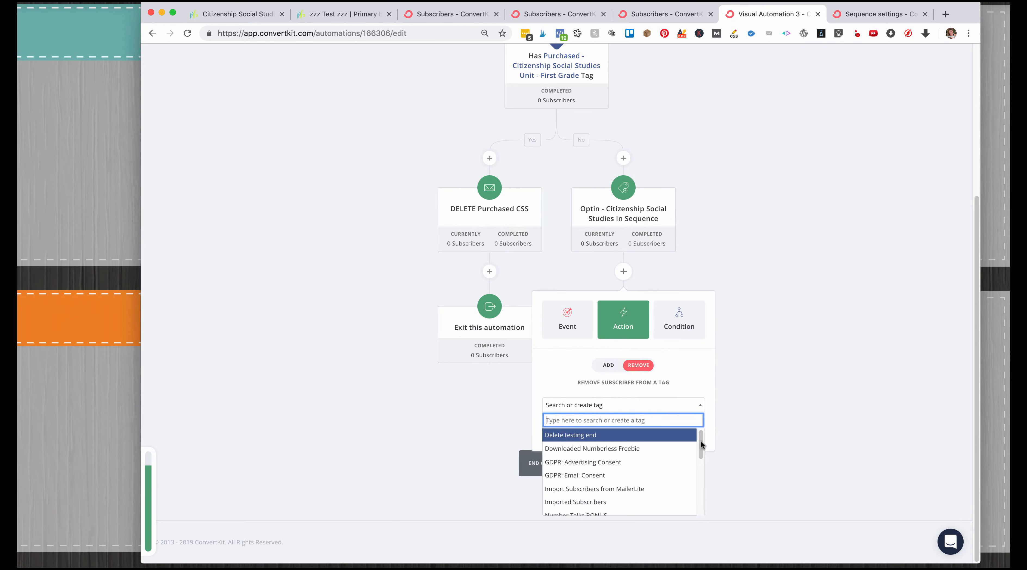
{"action": "scroll", "coordinate": [654, 464], "scroll_direction": "down", "scroll_amount": 5}
{"action": "left_click", "coordinate": [647, 467]}
{"action": "left_click", "coordinate": [562, 427]}
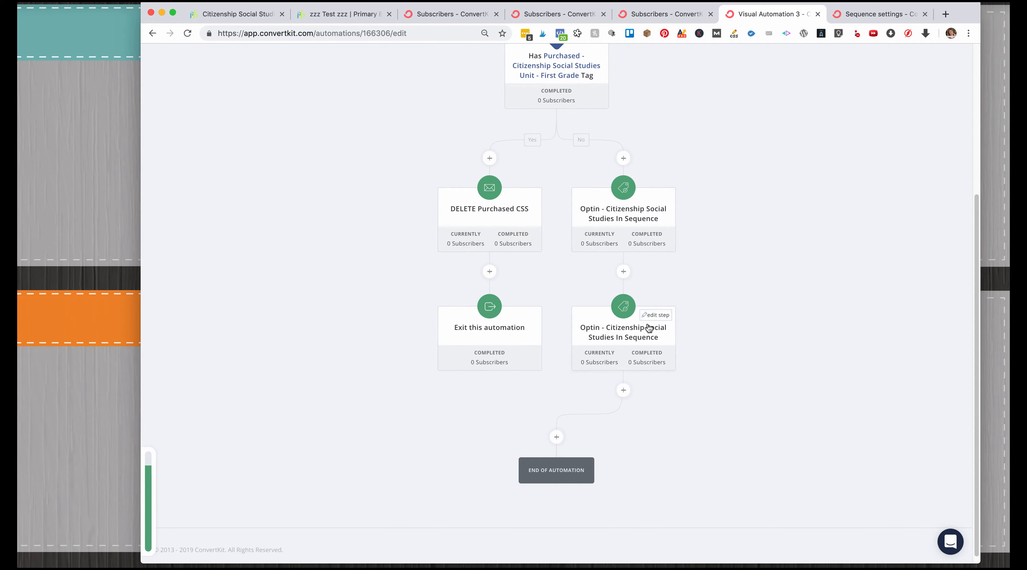
- Between the two tag actions on the No branch, add a new email sequence named "DELETE Social Studies Optin Sequence for Sales"
{"action": "left_click", "coordinate": [623, 271]}
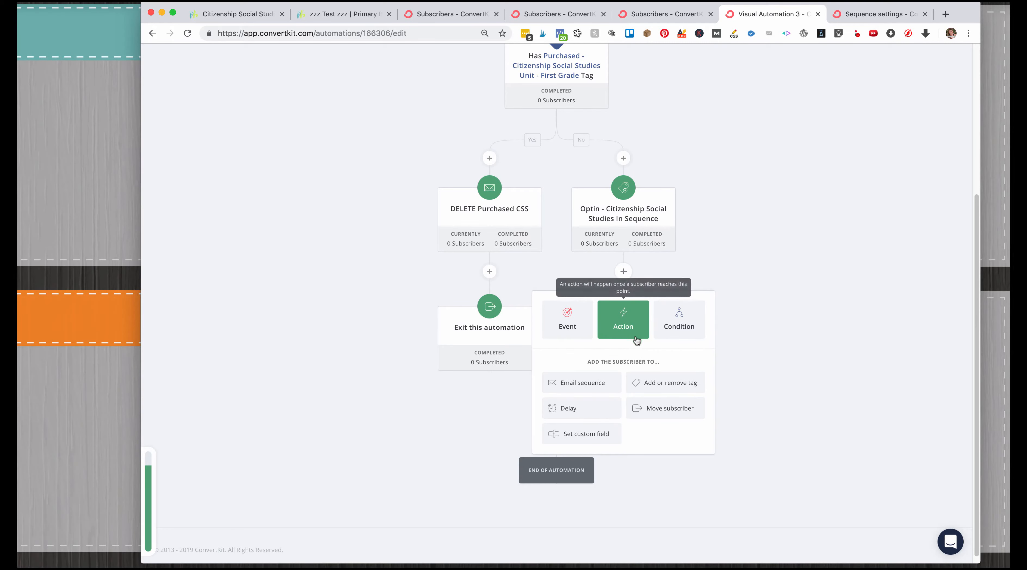
{"action": "left_click", "coordinate": [603, 382]}
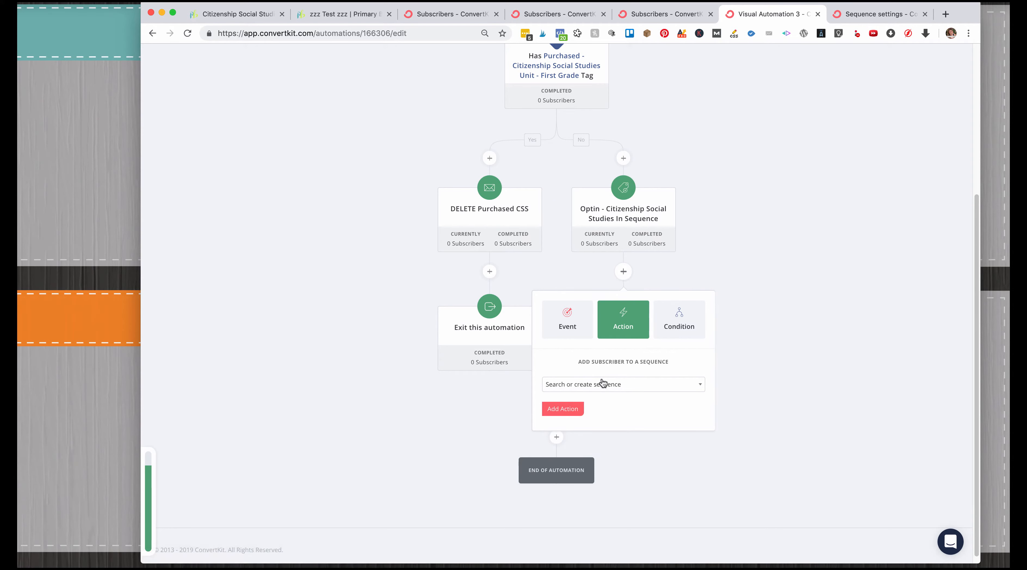
{"action": "left_click", "coordinate": [600, 388]}
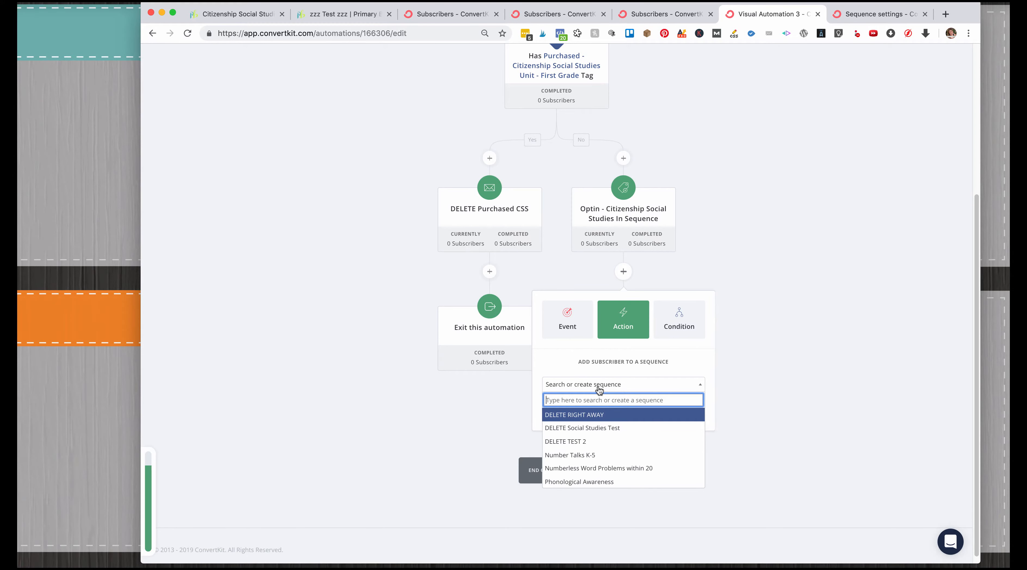
{"action": "type", "text": "DELETE Social Studies Optin Sequence for Sales"}
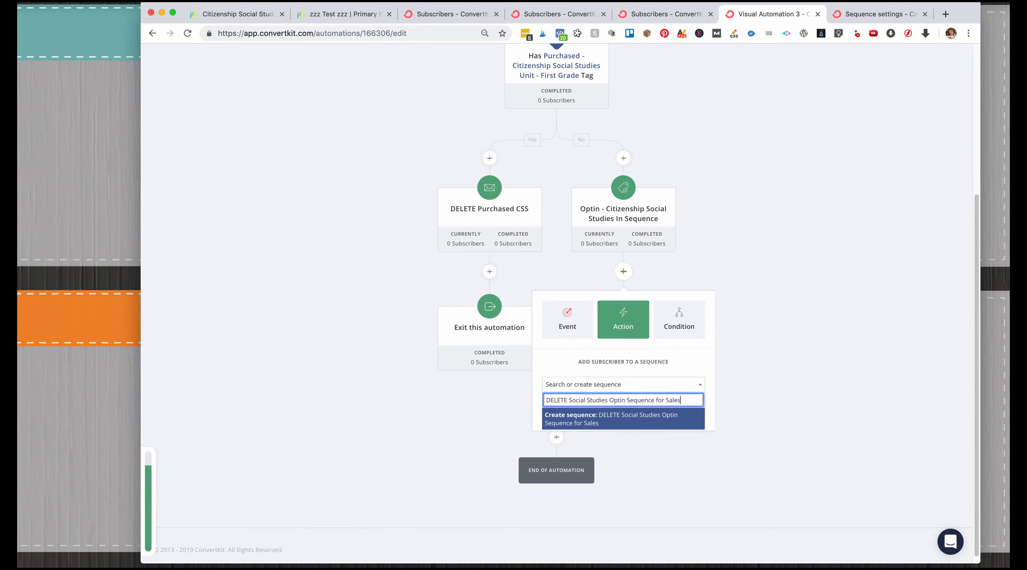
{"action": "left_click", "coordinate": [648, 421]}
{"action": "left_click", "coordinate": [562, 407]}
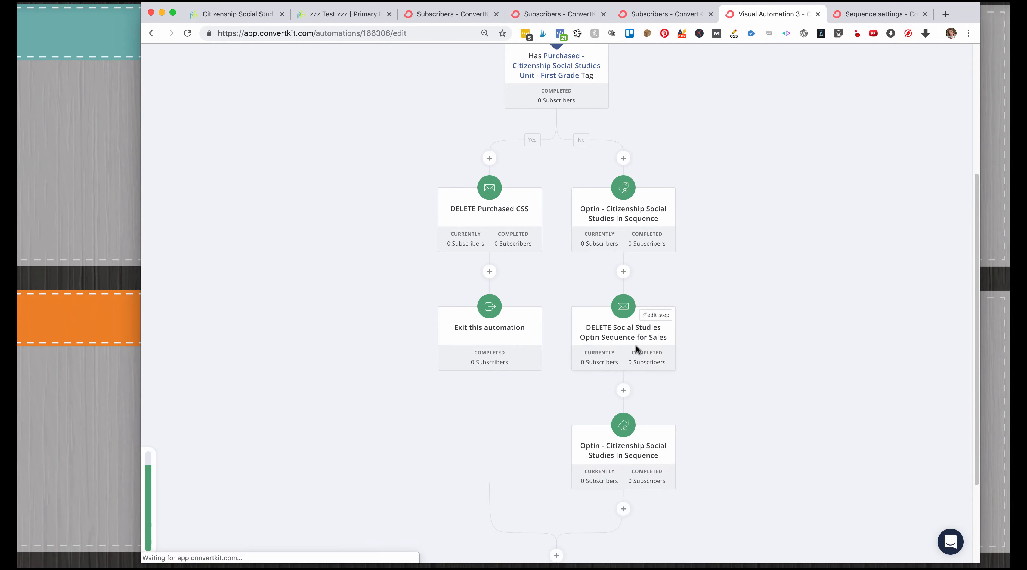
- Open the DELETE Social Studies Optin Sequence for Sales and add three more emails to it
{"action": "left_click", "coordinate": [636, 347]}
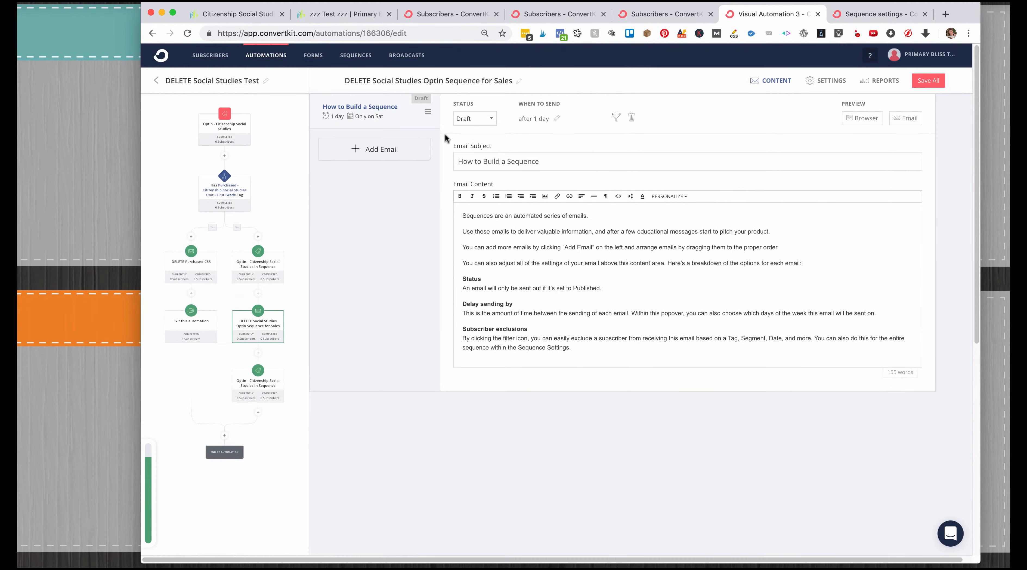
{"action": "left_click", "coordinate": [381, 148]}
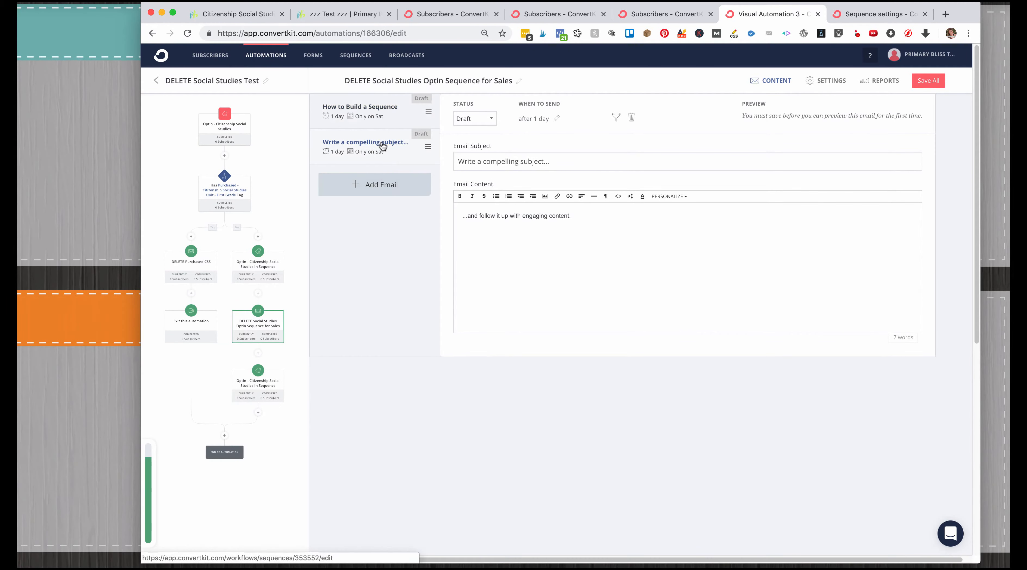
{"action": "left_click", "coordinate": [373, 184]}
{"action": "left_click", "coordinate": [372, 219]}
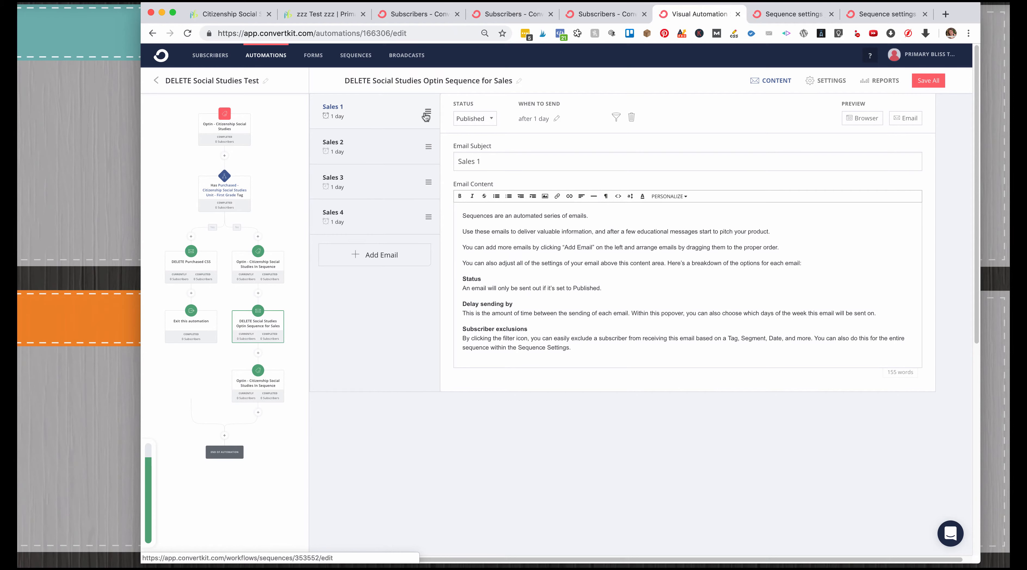
- Set Sales 1 to send 0 days after subscription, and Sales 2, Sales 3 and Sales 4 to send 1 hour after the last email
{"action": "left_click", "coordinate": [558, 118]}
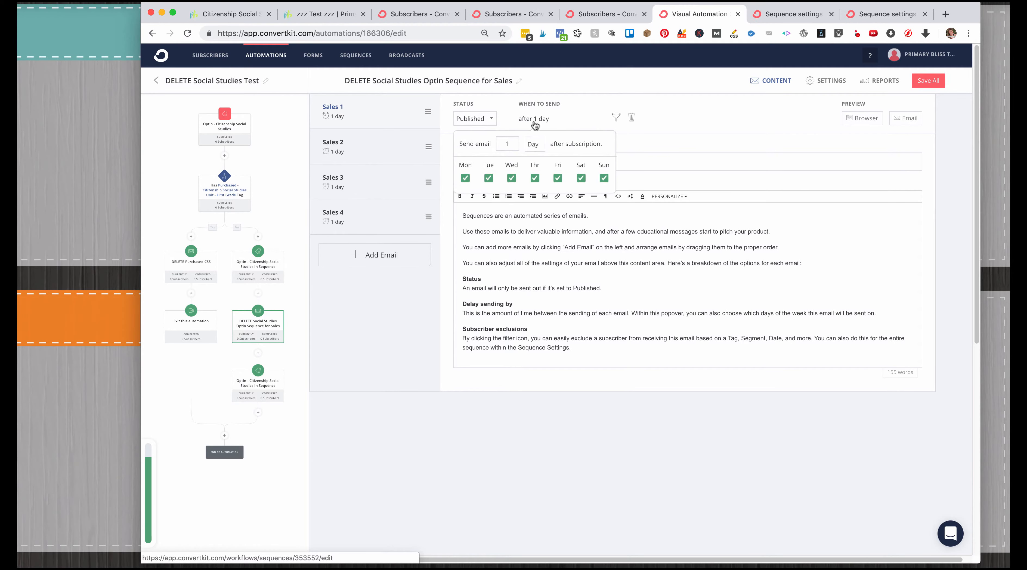
{"action": "type", "text": "0"}
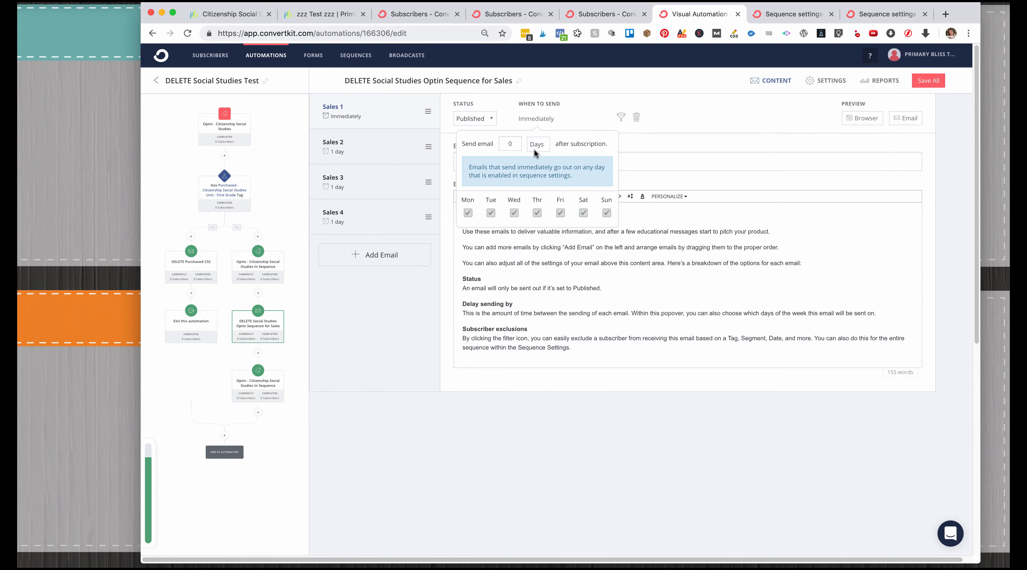
{"action": "left_click", "coordinate": [386, 147]}
{"action": "left_click", "coordinate": [553, 120]}
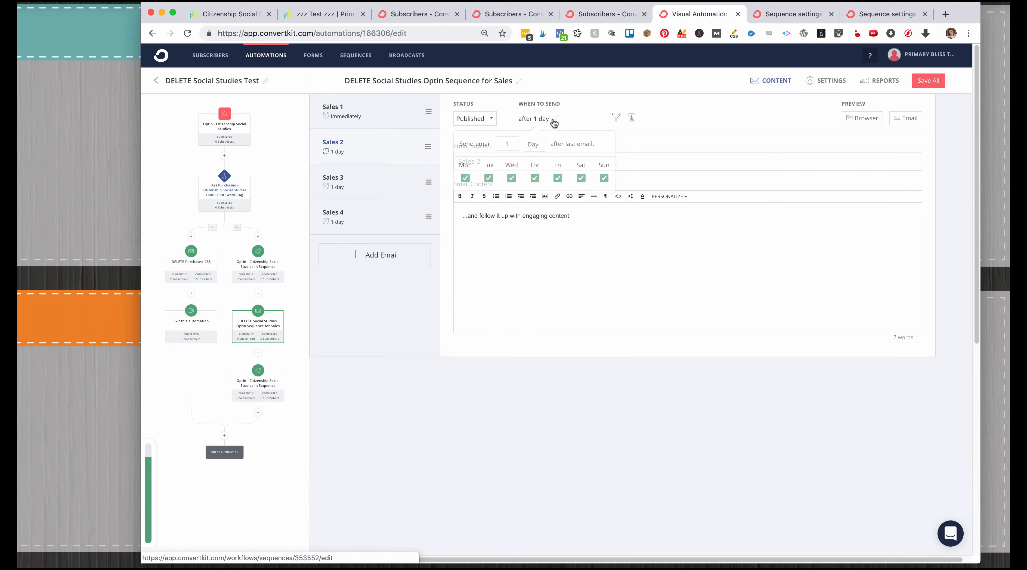
{"action": "left_click", "coordinate": [543, 150]}
{"action": "left_click", "coordinate": [538, 152]}
{"action": "left_click", "coordinate": [541, 150]}
{"action": "left_click", "coordinate": [541, 151]}
{"action": "left_click", "coordinate": [379, 230]}
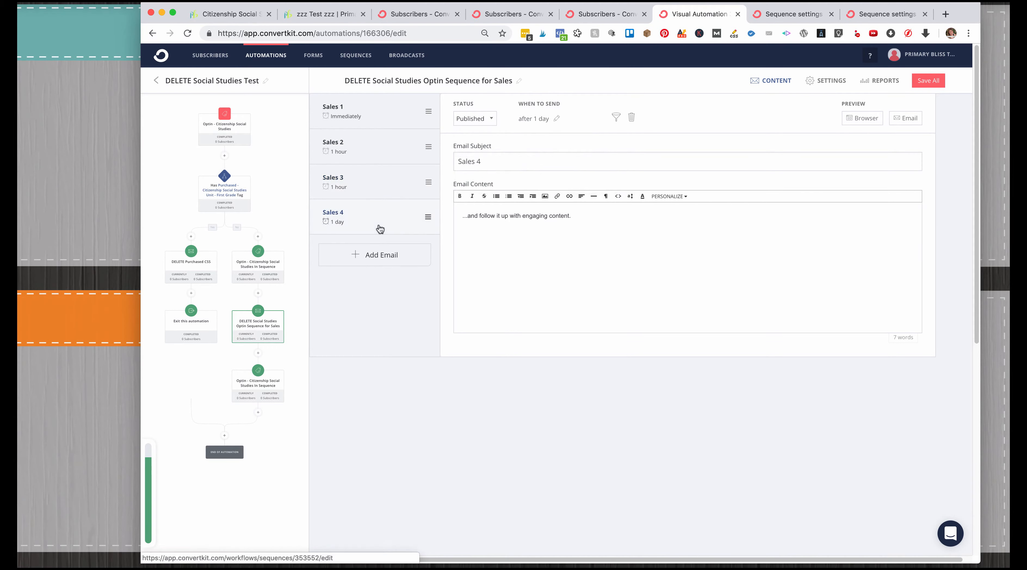
{"action": "left_click", "coordinate": [552, 120]}
{"action": "left_click", "coordinate": [536, 144]}
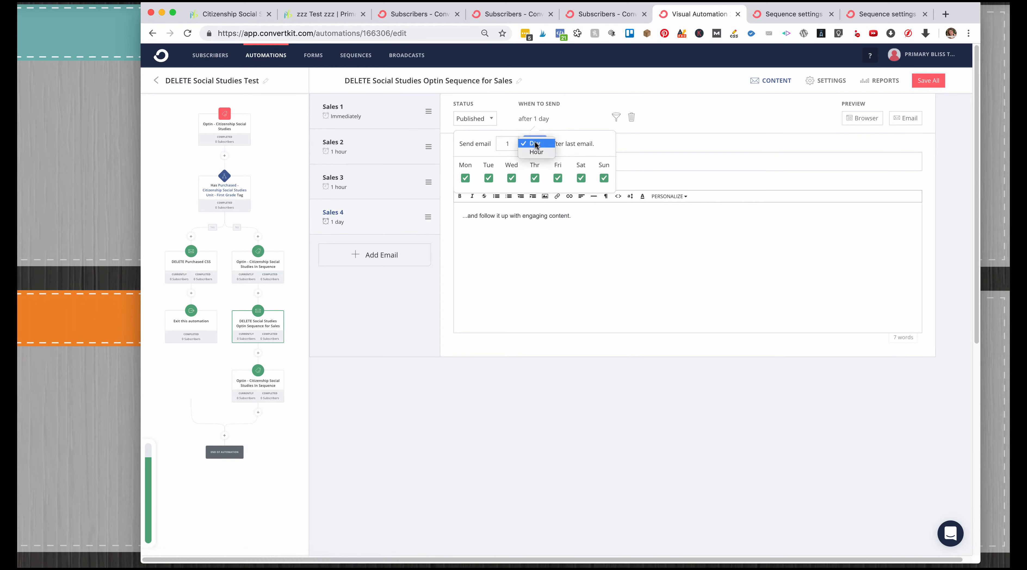
{"action": "left_click", "coordinate": [538, 153]}
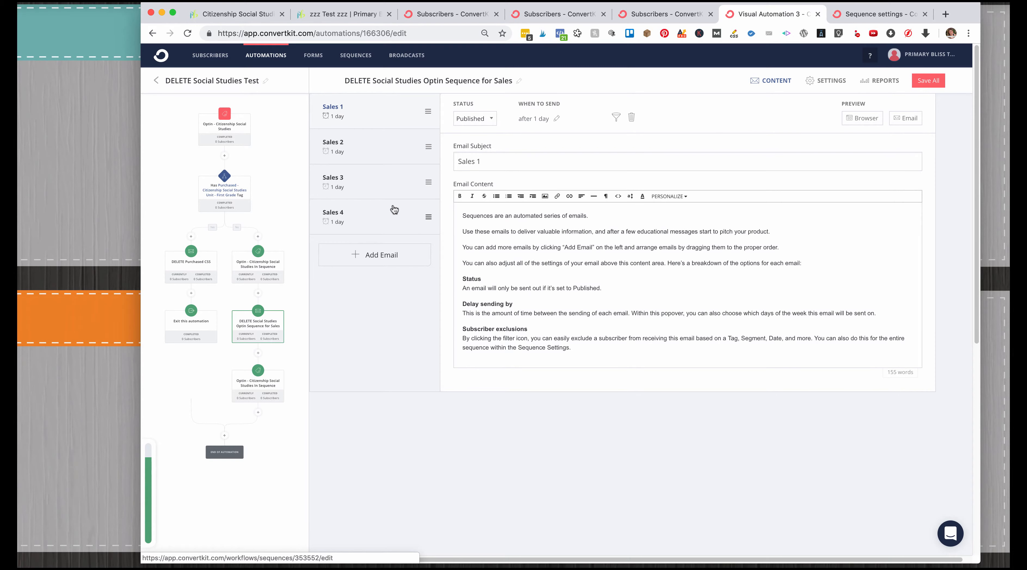
- Exclude subscribers tagged "Purchased - Citizenship Social Studies Unit - First Grade" from the Sales 1 email
{"action": "left_click", "coordinate": [616, 118]}
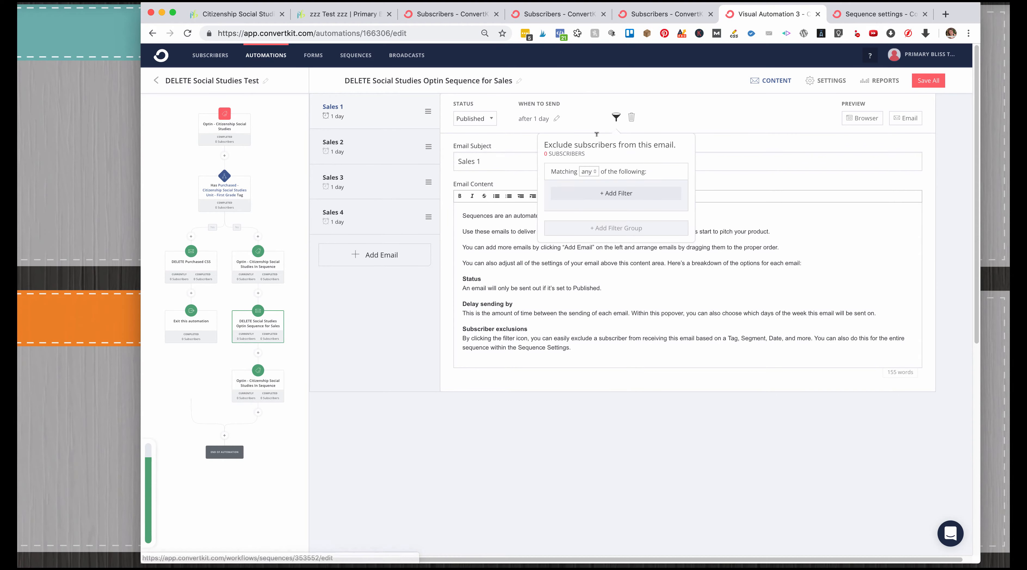
{"action": "left_click", "coordinate": [601, 192]}
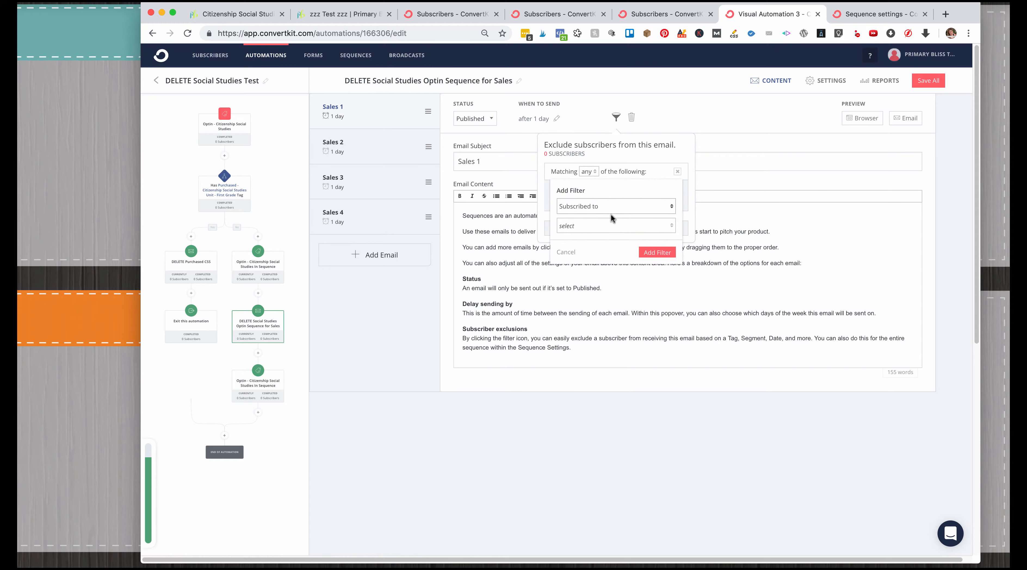
{"action": "left_click", "coordinate": [613, 226]}
{"action": "left_click", "coordinate": [576, 265]}
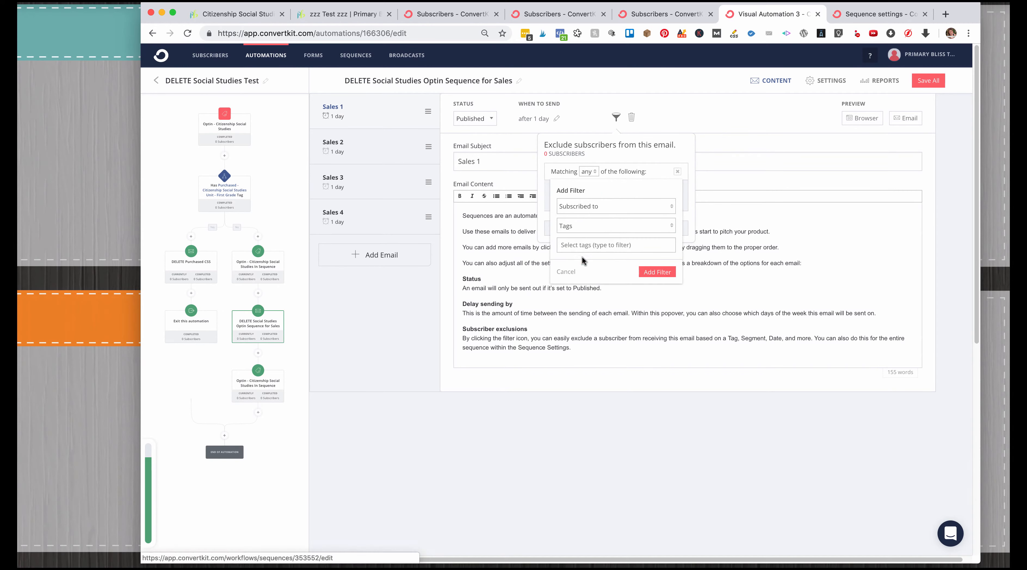
{"action": "left_click", "coordinate": [614, 245]}
{"action": "scroll", "coordinate": [612, 283], "scroll_direction": "down", "scroll_amount": 5}
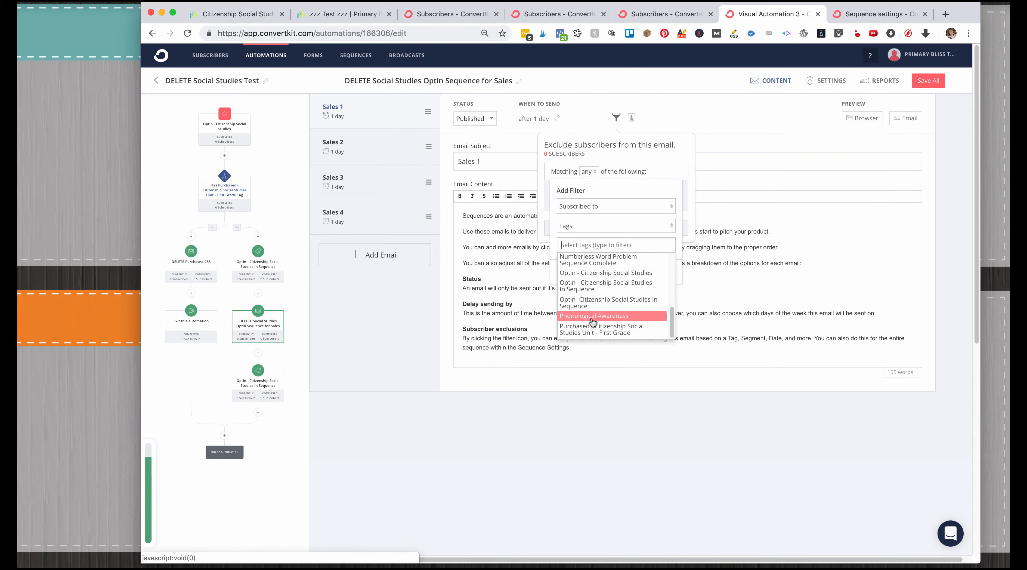
{"action": "left_click", "coordinate": [606, 329]}
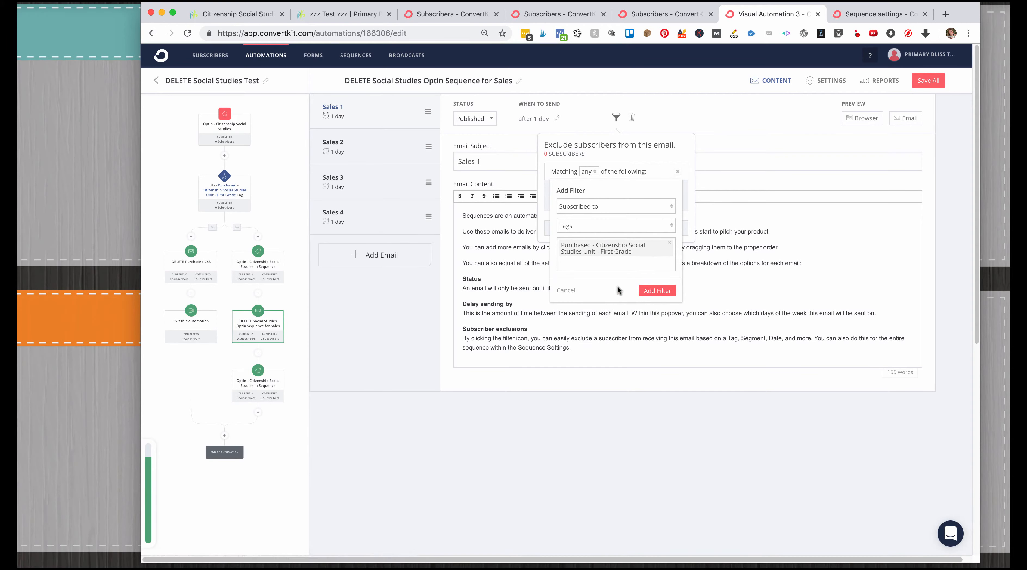
{"action": "left_click", "coordinate": [654, 295]}
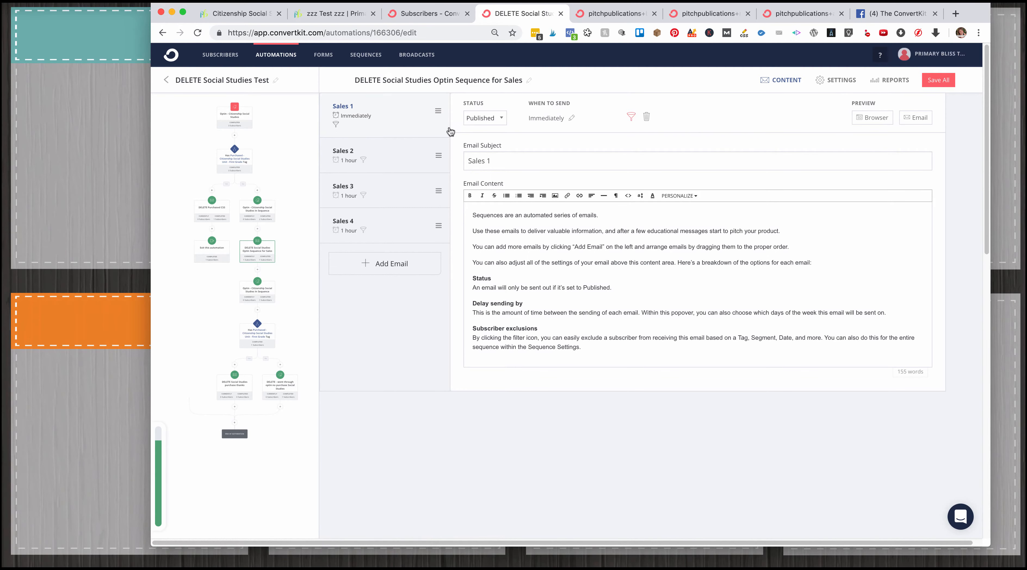
- Review the Sales 2, Sales 3 and Sales 4 emails, checking the subscriber exclusion filter on Sales 2
{"action": "left_click", "coordinate": [405, 149]}
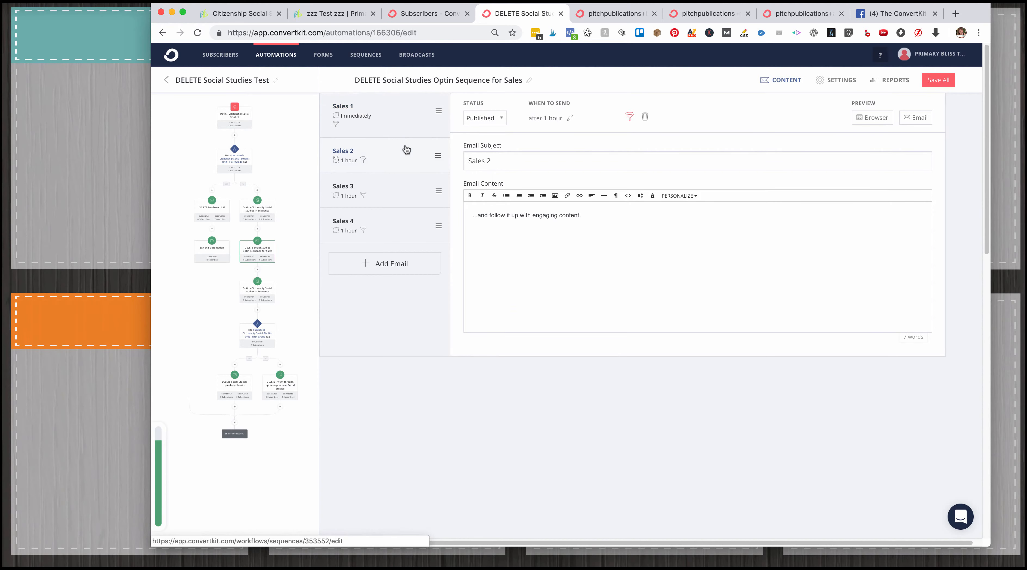
{"action": "left_click", "coordinate": [629, 117]}
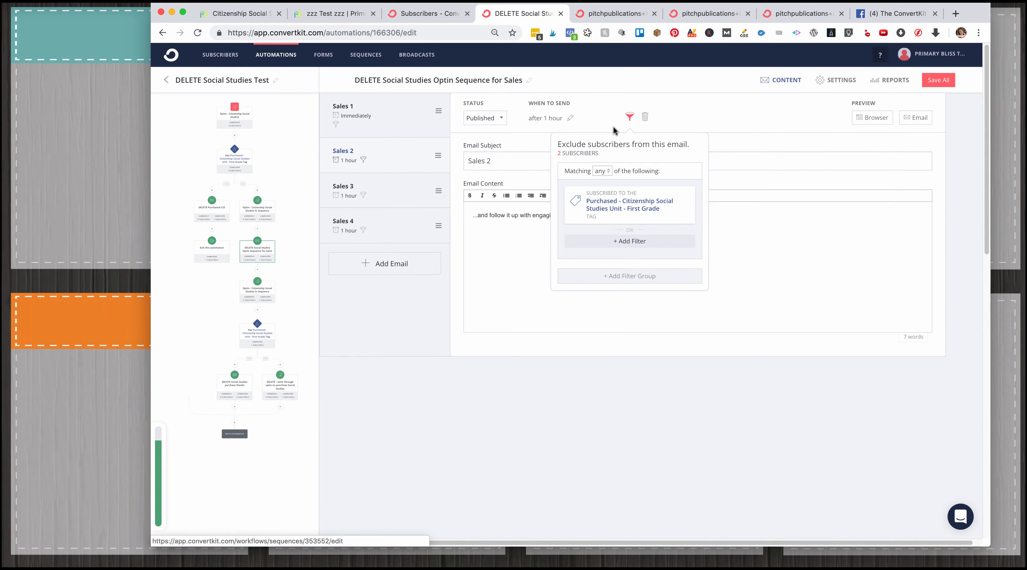
{"action": "left_click", "coordinate": [412, 187]}
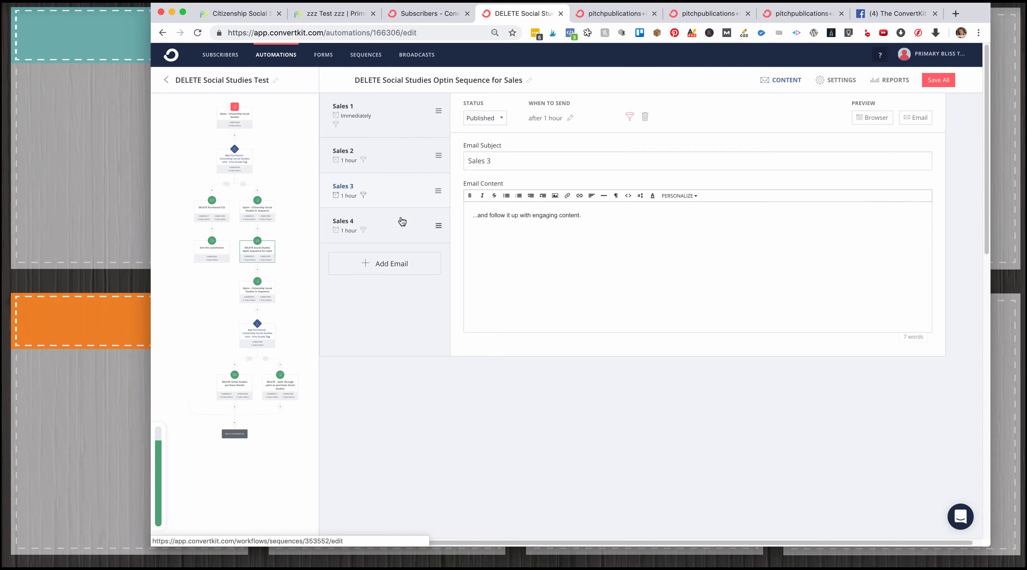
{"action": "left_click", "coordinate": [431, 225]}
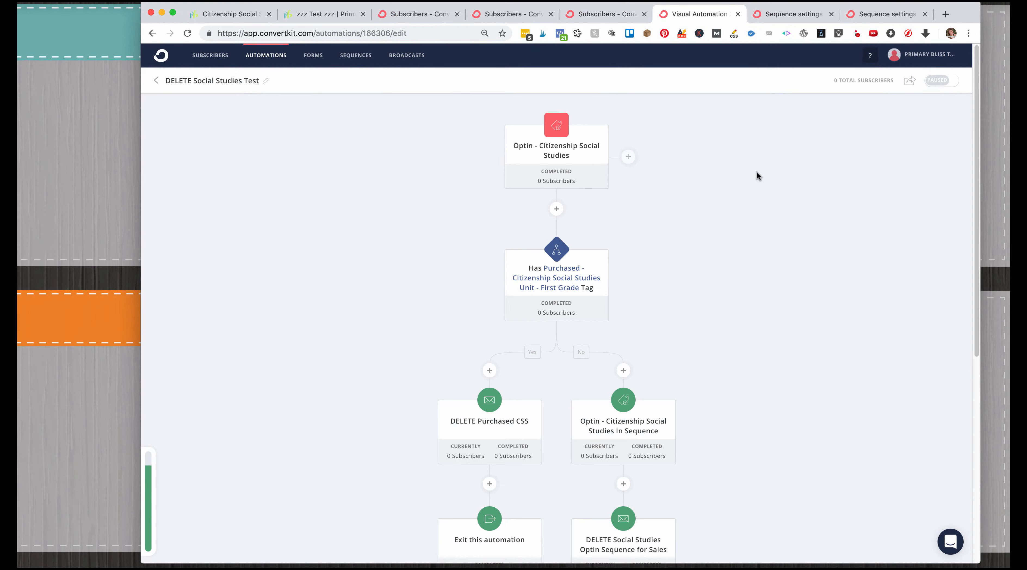
- Add a condition after the last in-sequence tag step that checks for the "Purchased - Citizenship Social Studies Unit - First Grade" tag
{"action": "scroll", "coordinate": [757, 171], "scroll_direction": "down", "scroll_amount": 5}
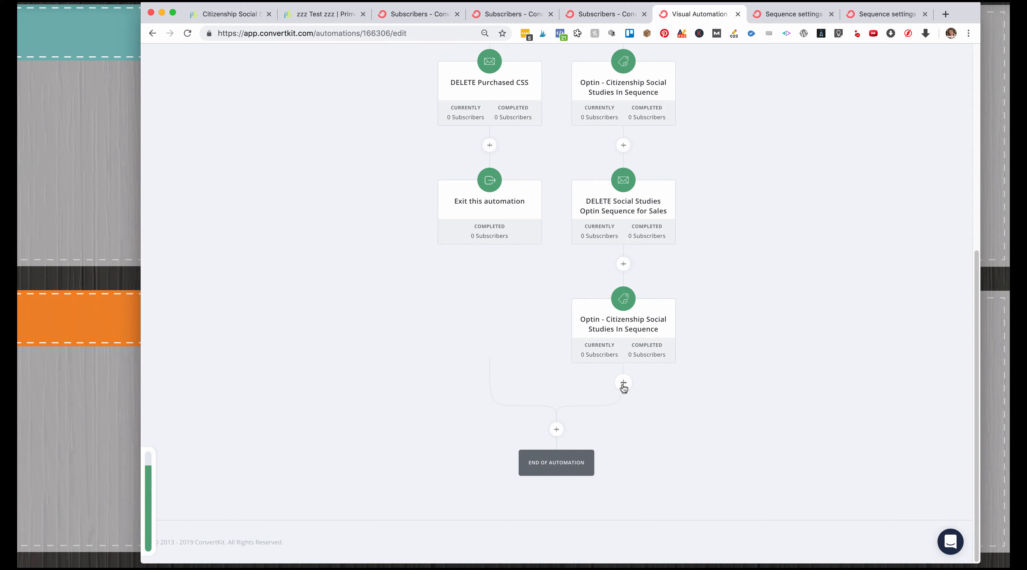
{"action": "left_click", "coordinate": [623, 384]}
{"action": "left_click", "coordinate": [672, 412]}
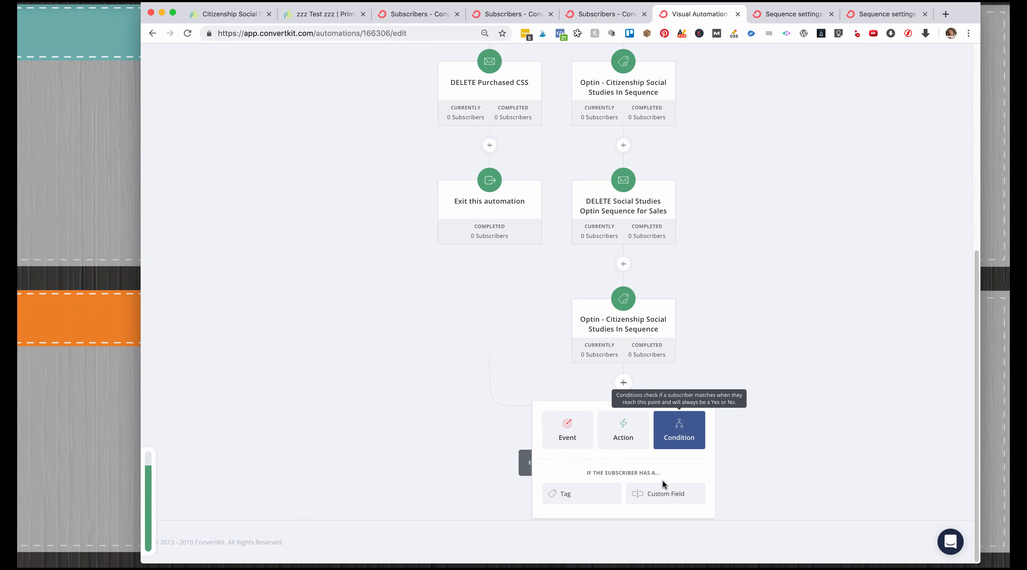
{"action": "left_click", "coordinate": [570, 493]}
{"action": "left_click", "coordinate": [619, 485]}
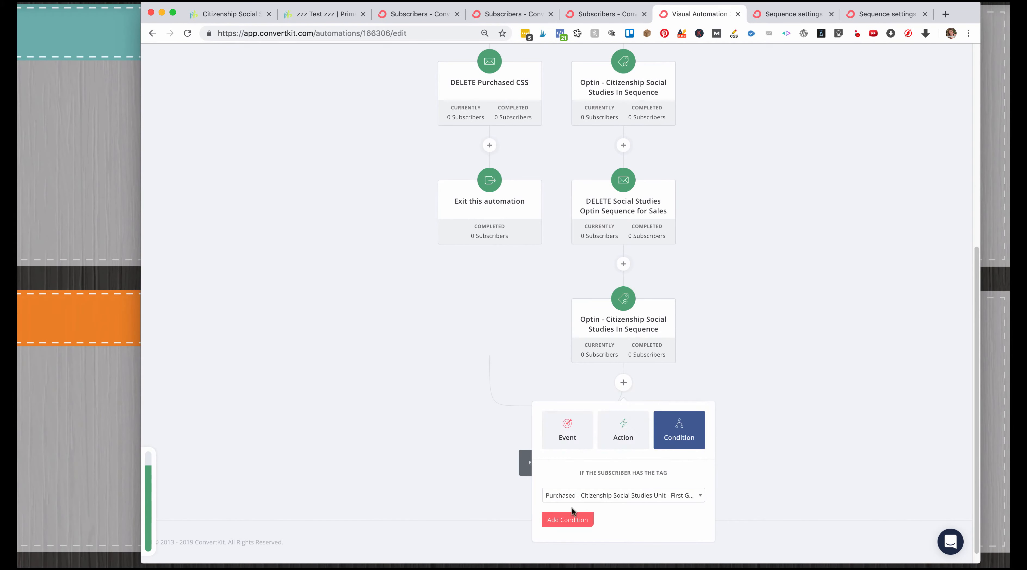
{"action": "left_click", "coordinate": [566, 518]}
{"action": "scroll", "coordinate": [751, 365], "scroll_direction": "down", "scroll_amount": 5}
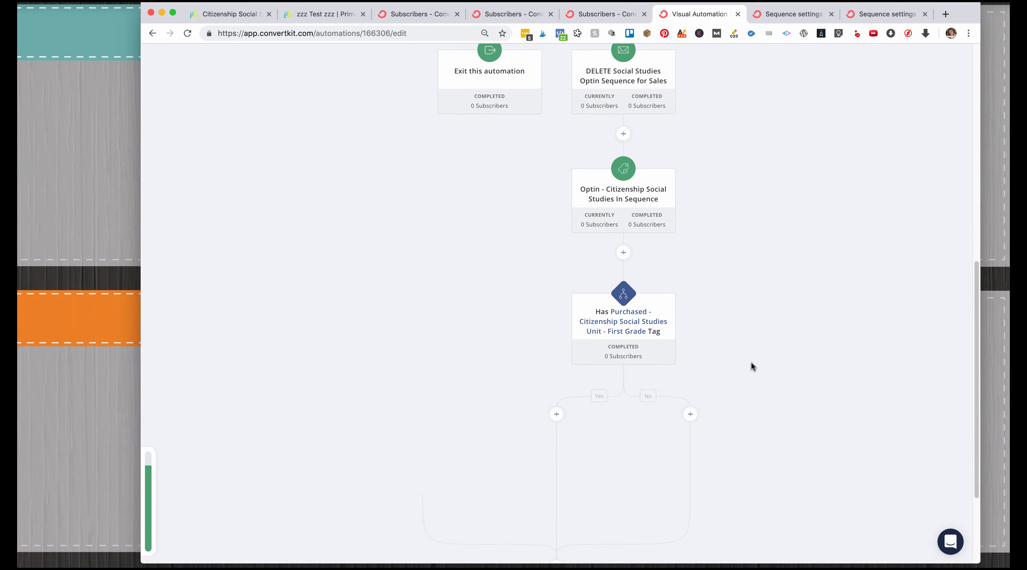
- On the new condition's No branch, add an action applying a new tag "DELETE - went through optin no purchase Social Studies"
{"action": "scroll", "coordinate": [750, 418], "scroll_direction": "down", "scroll_amount": 3}
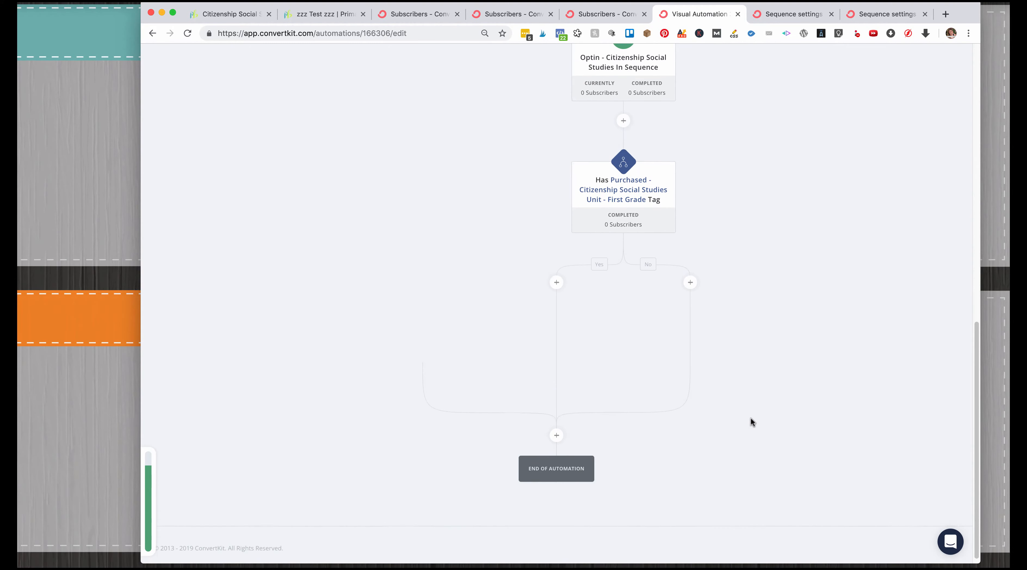
{"action": "left_click", "coordinate": [690, 276]}
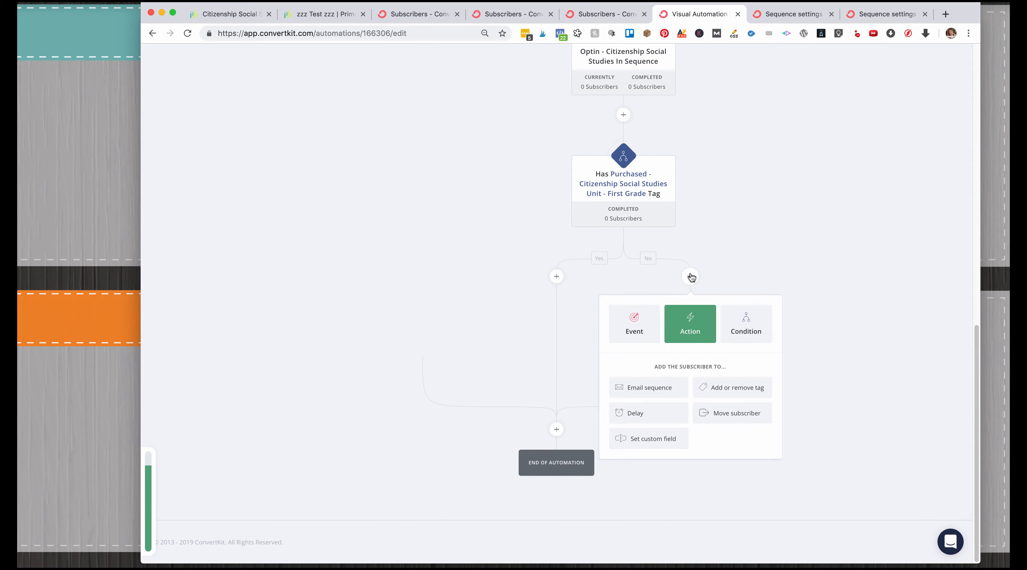
{"action": "left_click", "coordinate": [725, 388]}
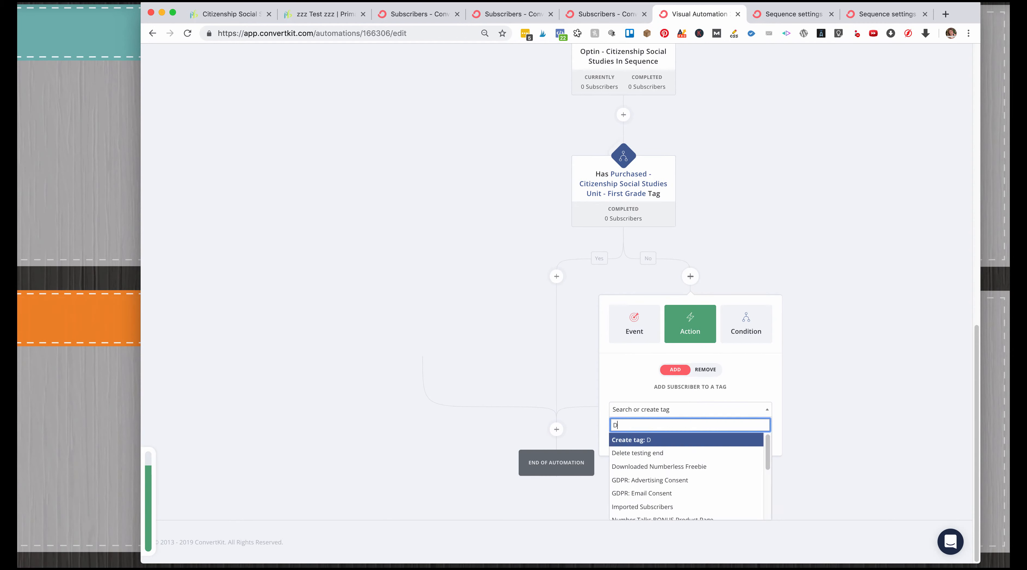
{"action": "type", "text": "DELETE - went throu"}
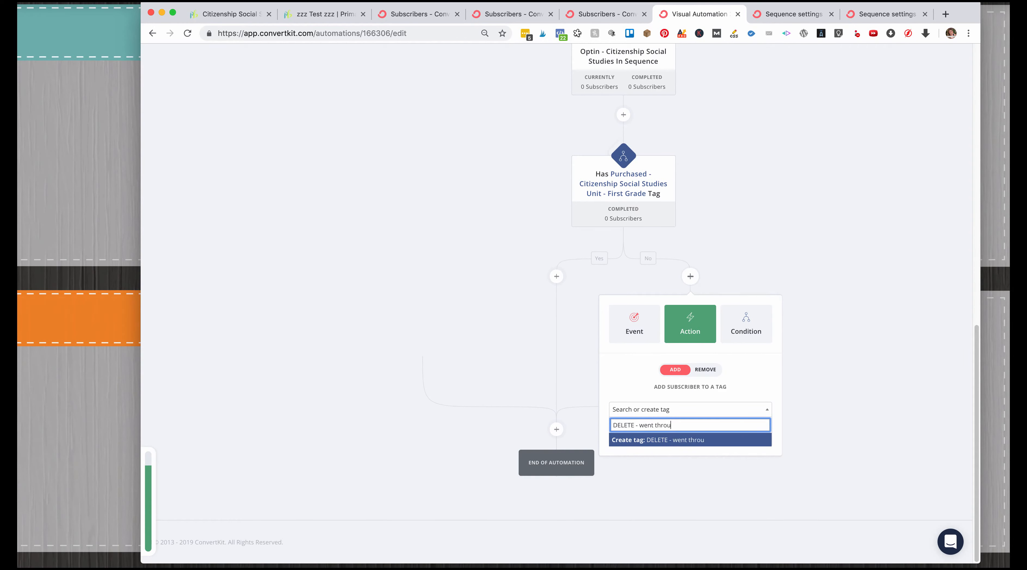
{"action": "type", "text": "gh optin no purchase Social"}
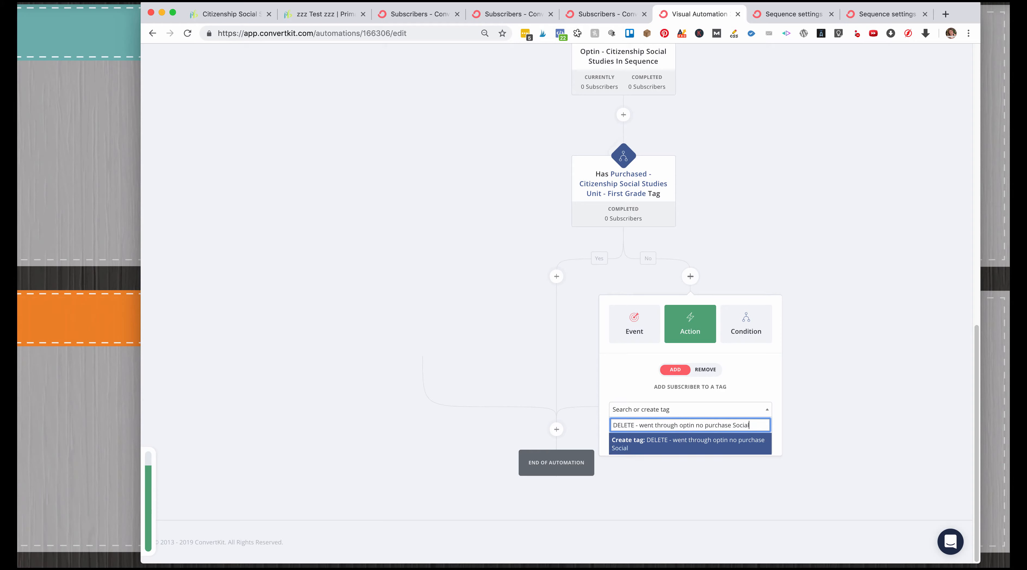
{"action": "type", "text": " Studies"}
{"action": "key", "text": "Return"}
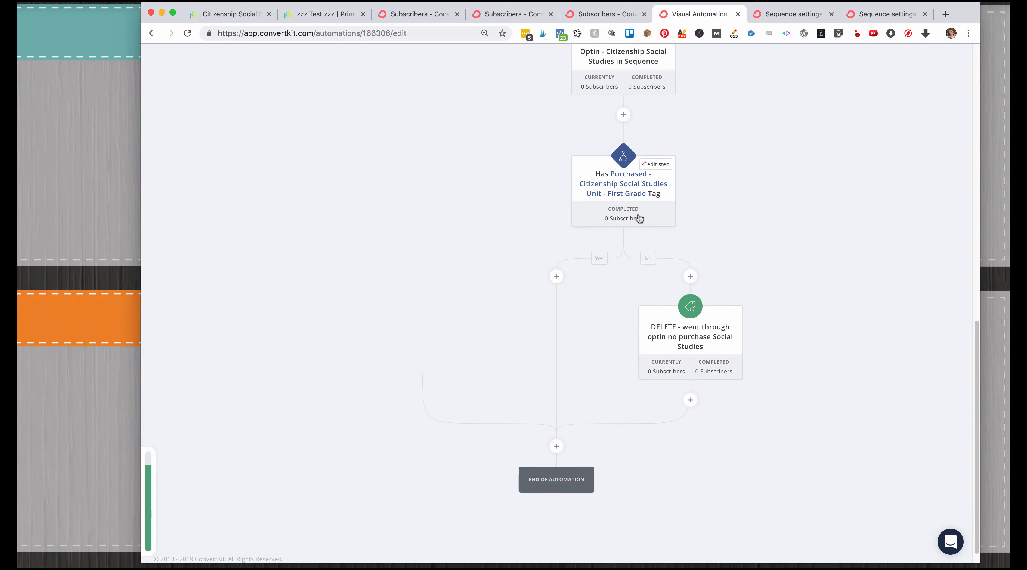
- On the same condition's Yes branch, add an email sequence action with a new sequence named "DELETE Social Studies purchase thanks"
{"action": "left_click", "coordinate": [556, 276]}
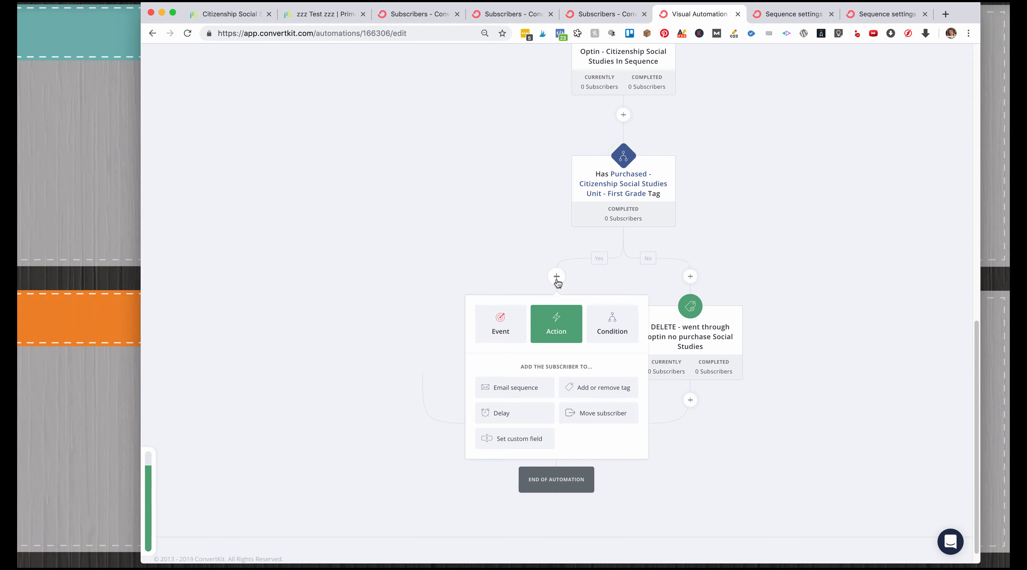
{"action": "left_click", "coordinate": [515, 386]}
{"action": "left_click", "coordinate": [516, 388]}
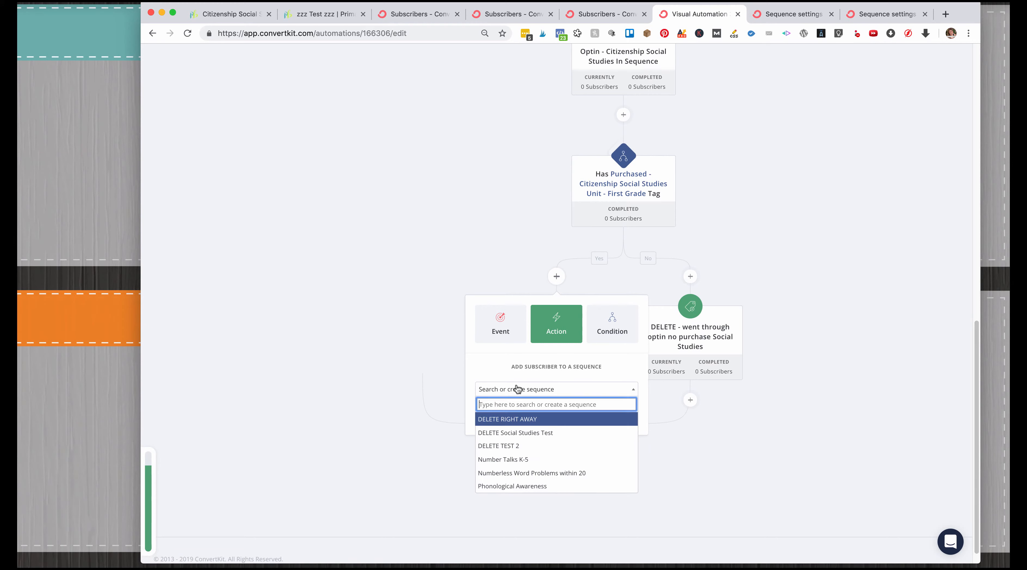
{"action": "type", "text": "DELETE "}
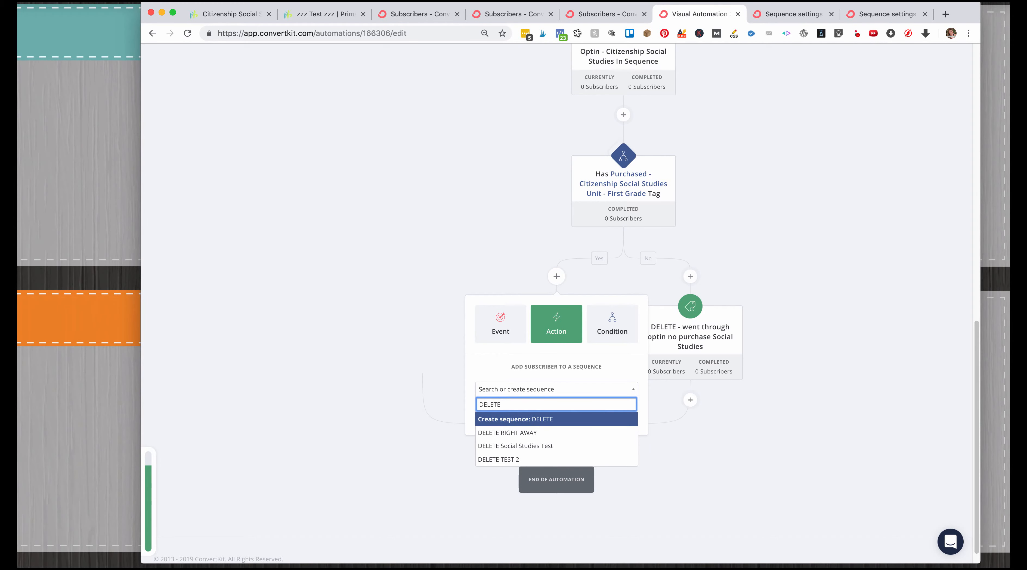
{"action": "type", "text": "Social Studies "}
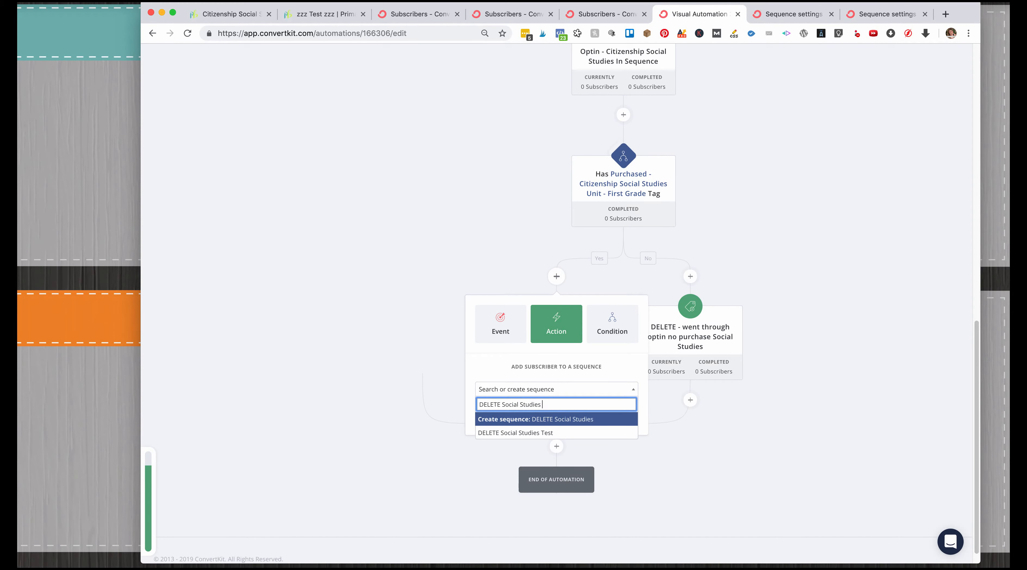
{"action": "type", "text": "purchase thanks"}
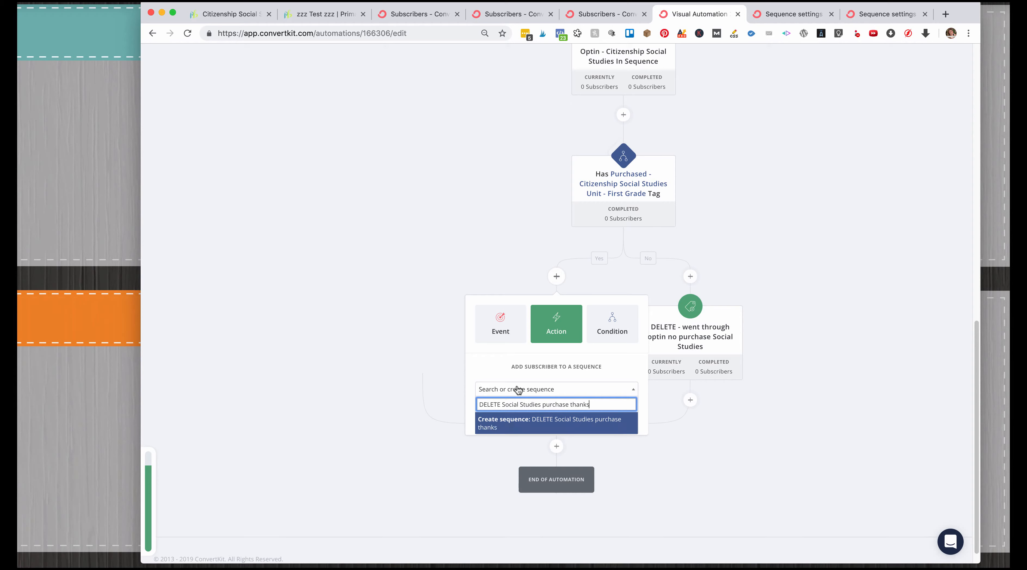
{"action": "left_click", "coordinate": [528, 420]}
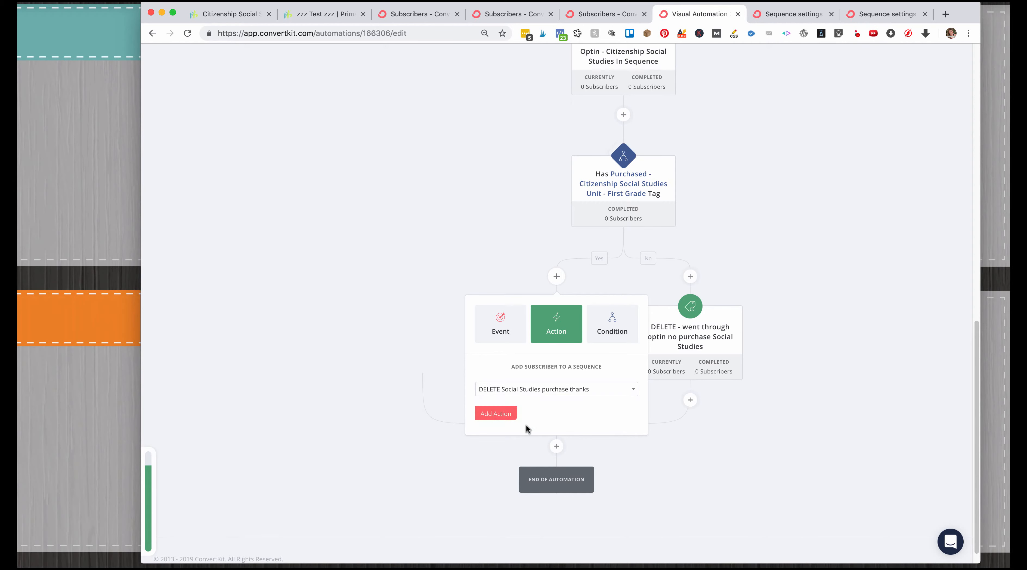
{"action": "left_click", "coordinate": [503, 415]}
- In the purchase thanks sequence, set the email's subject to "Thanks for purchasing during my sequence" and its delay to 0 days after subscription
{"action": "left_click", "coordinate": [562, 340]}
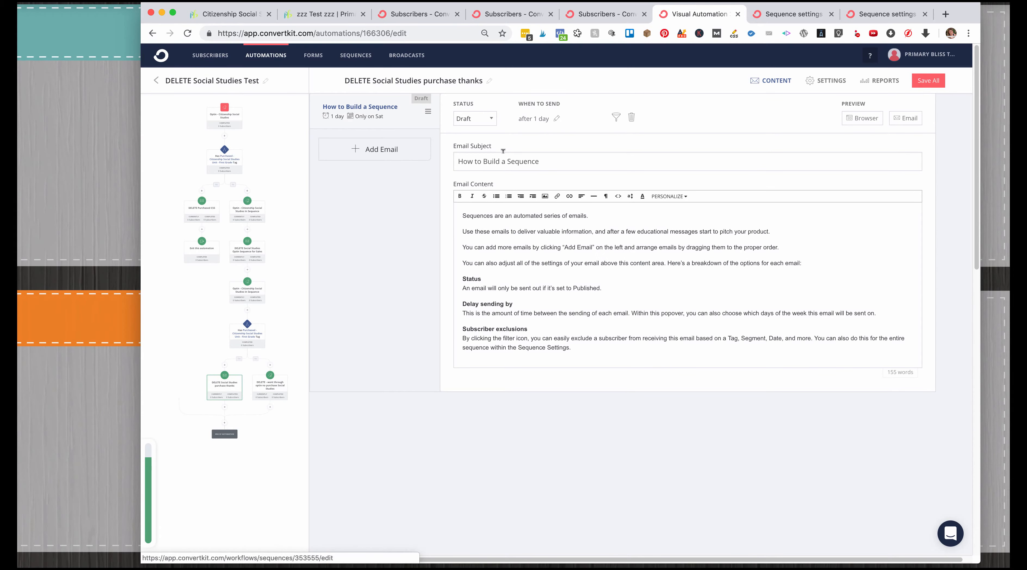
{"action": "triple_click", "coordinate": [502, 150]}
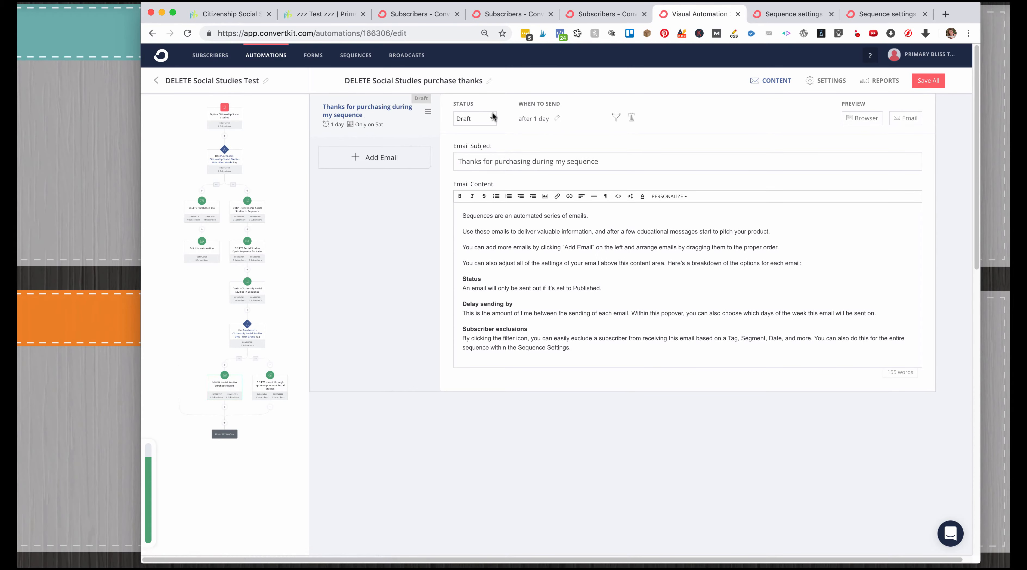
{"action": "left_click", "coordinate": [557, 120]}
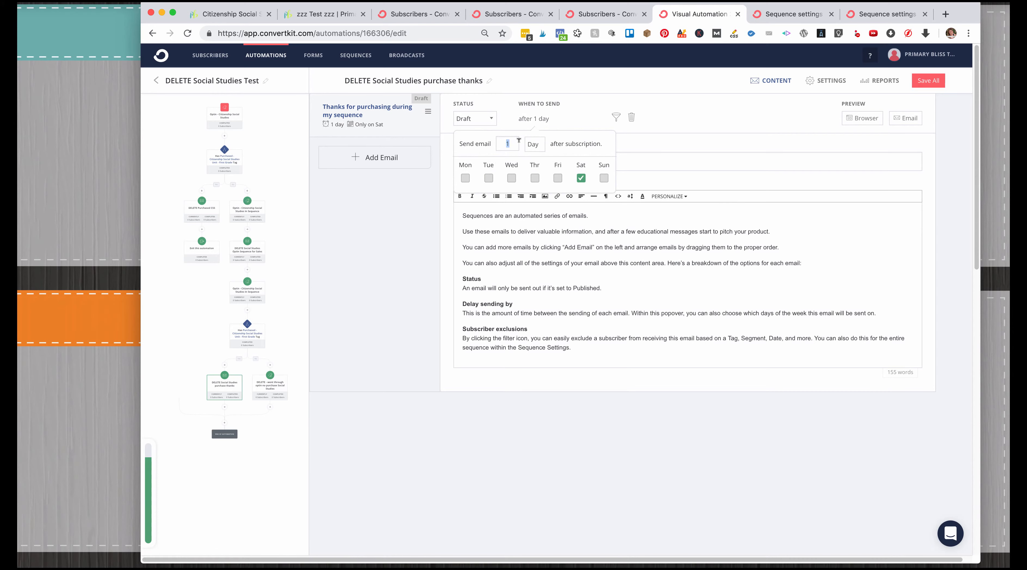
{"action": "key", "text": "BackSpace"}
{"action": "type", "text": "0"}
- Enable sending on all seven days of the week in the purchase thanks sequence settings, update the sequence, and return to the automation
{"action": "left_click", "coordinate": [823, 83]}
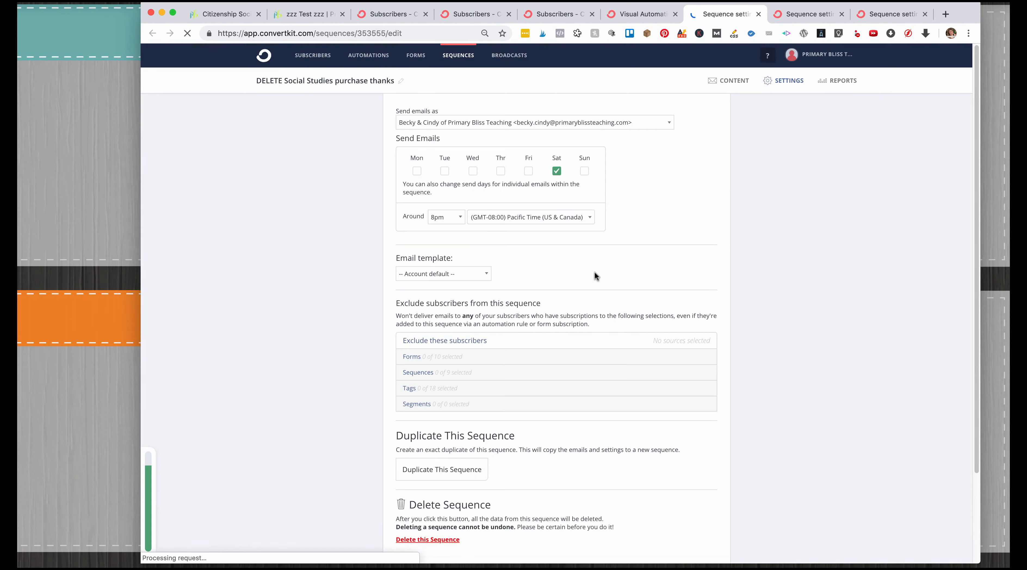
{"action": "left_click", "coordinate": [585, 170]}
{"action": "left_click", "coordinate": [528, 171]}
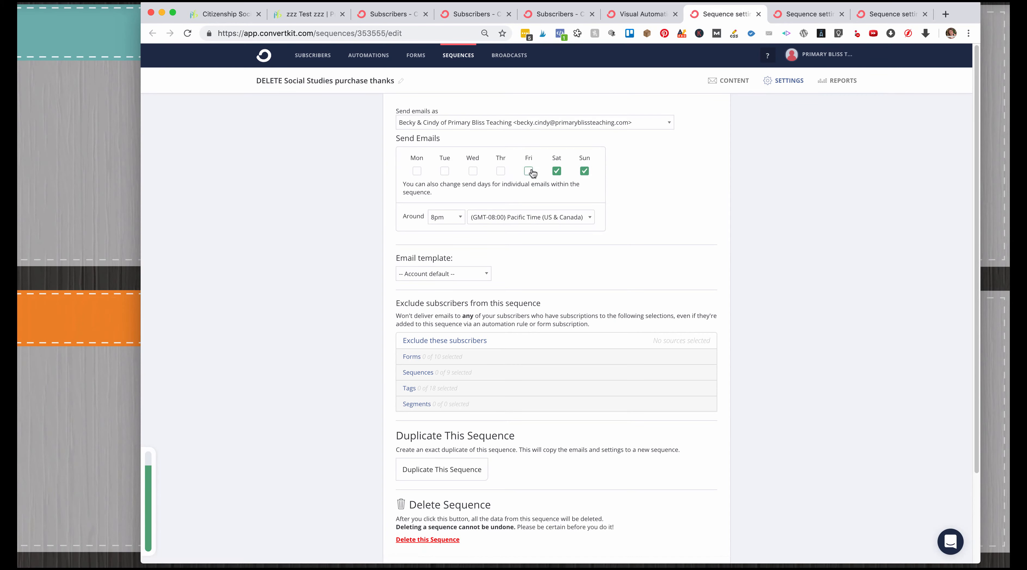
{"action": "left_click", "coordinate": [500, 171]}
{"action": "left_click", "coordinate": [472, 171]}
{"action": "left_click", "coordinate": [445, 171]}
{"action": "left_click", "coordinate": [417, 171]}
{"action": "scroll", "coordinate": [798, 338], "scroll_direction": "down", "scroll_amount": 3}
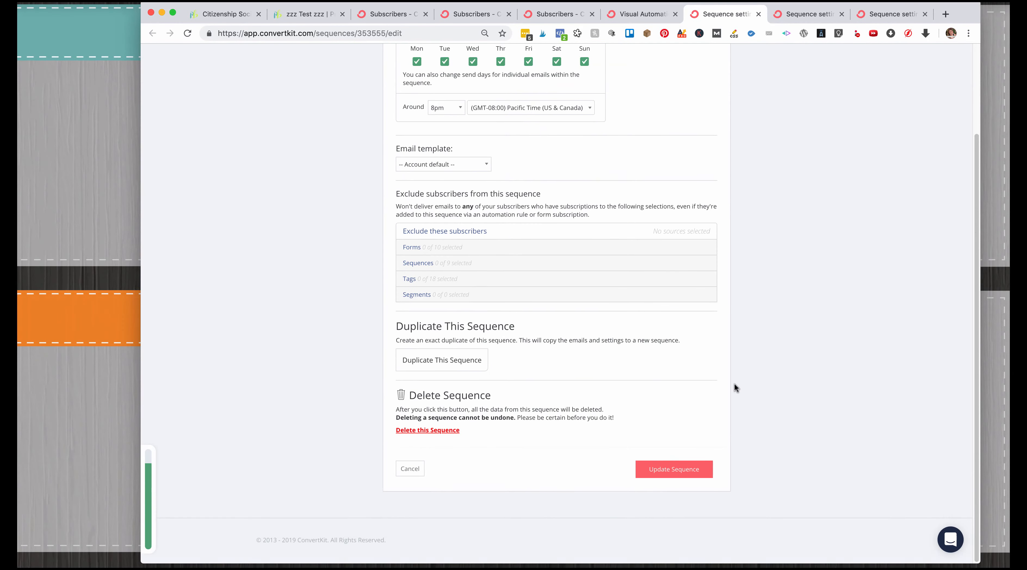
{"action": "left_click", "coordinate": [687, 470]}
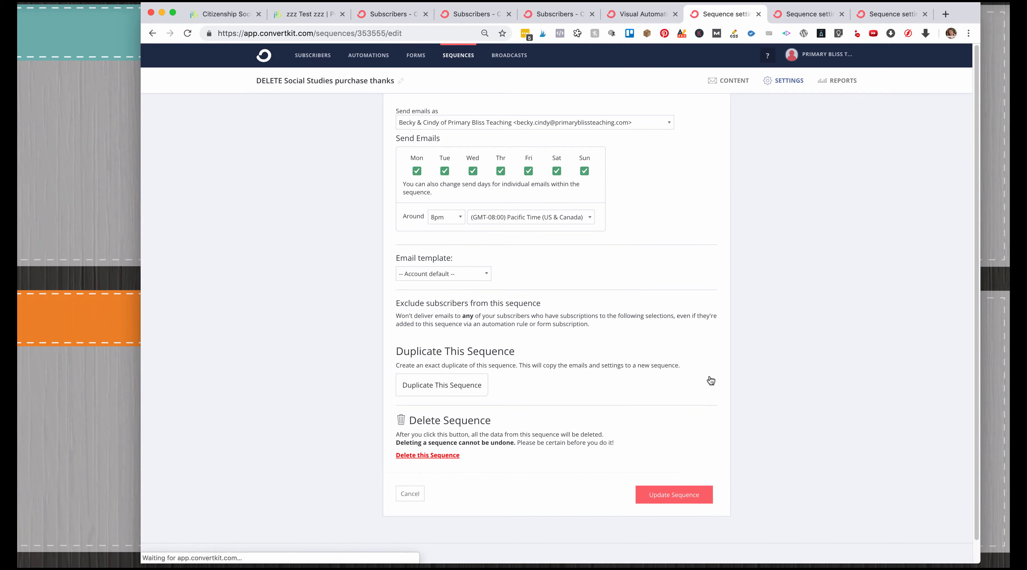
{"action": "left_click", "coordinate": [758, 14]}
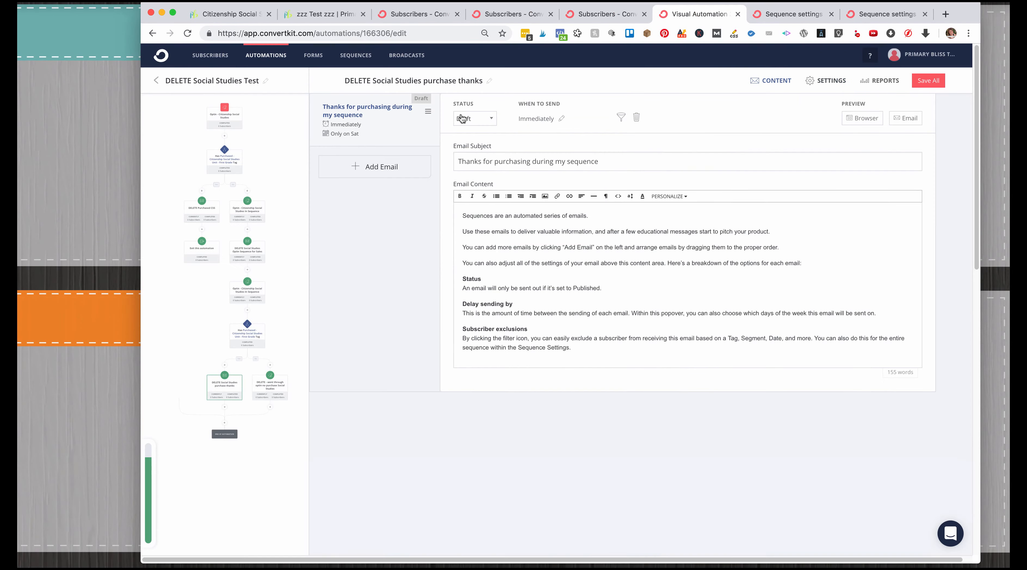
- Set the "Thanks for purchasing during my sequence" email to Published and save the sequence
{"action": "left_click", "coordinate": [465, 118]}
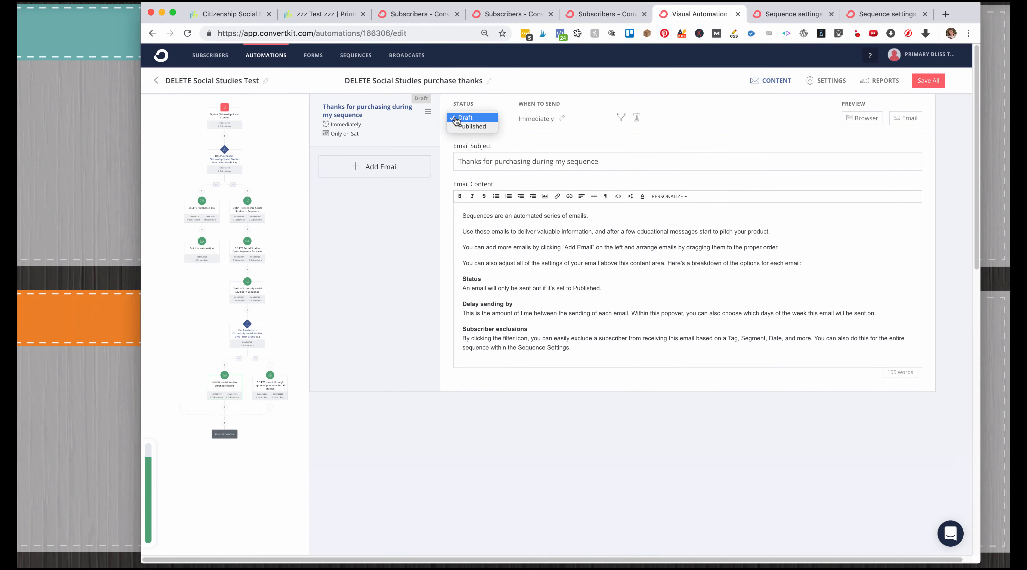
{"action": "left_click", "coordinate": [473, 127]}
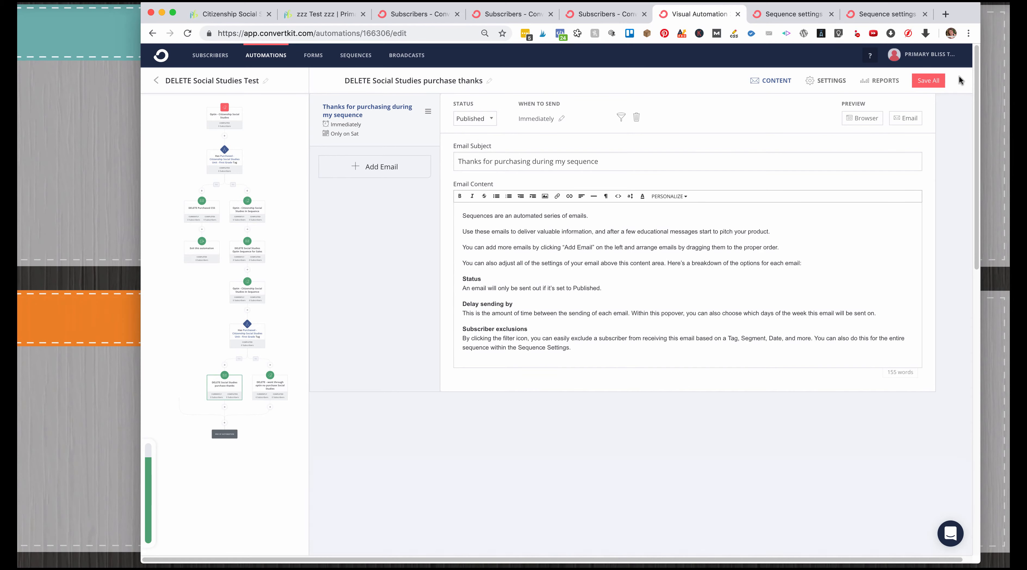
{"action": "left_click", "coordinate": [932, 85]}
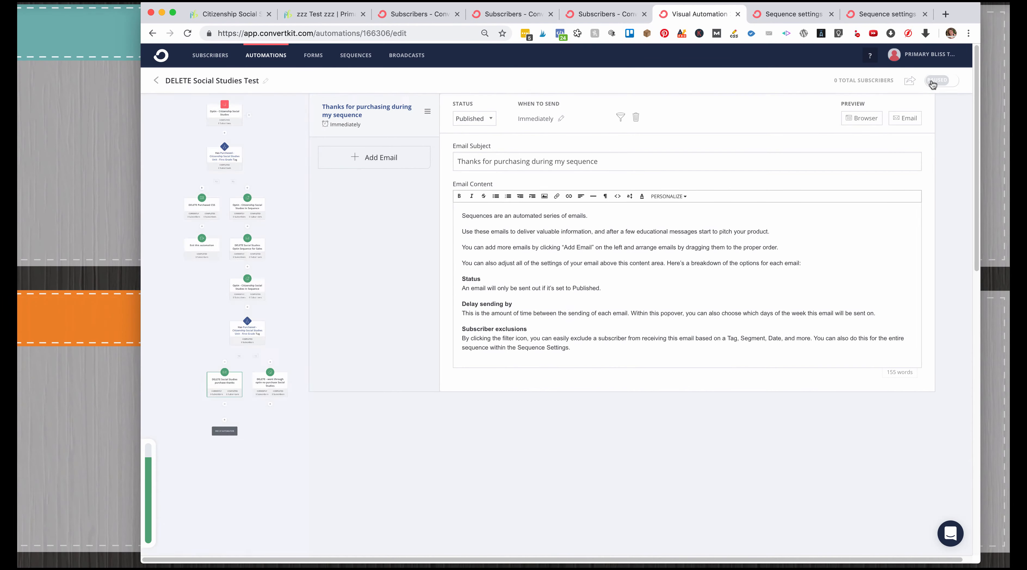
- Review the whole automation from the opt-in tag trigger through both purchase conditions and their Yes and No branches
{"action": "scroll", "coordinate": [594, 147], "scroll_direction": "down", "scroll_amount": 3}
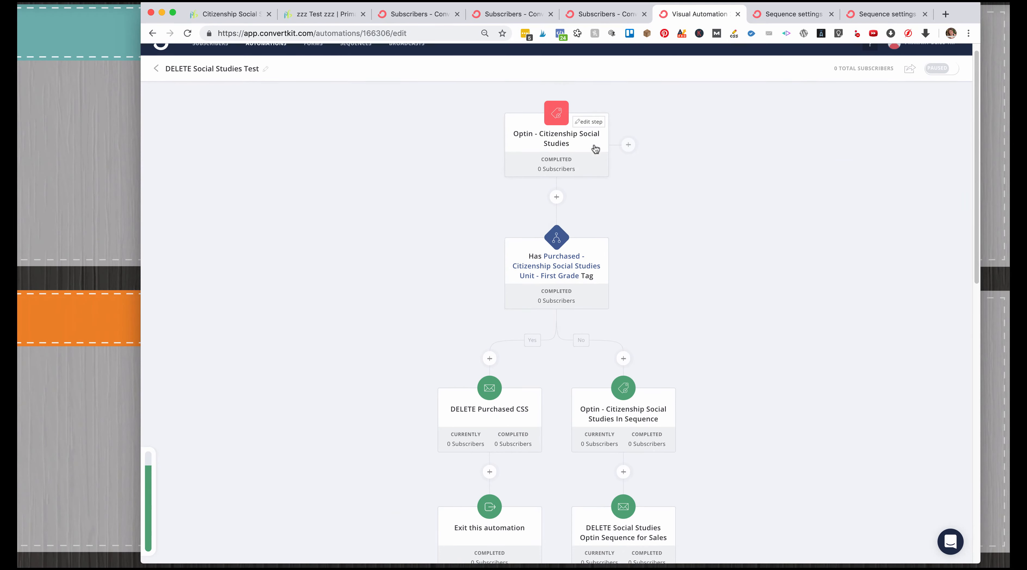
{"action": "scroll", "coordinate": [574, 212], "scroll_direction": "down", "scroll_amount": 3}
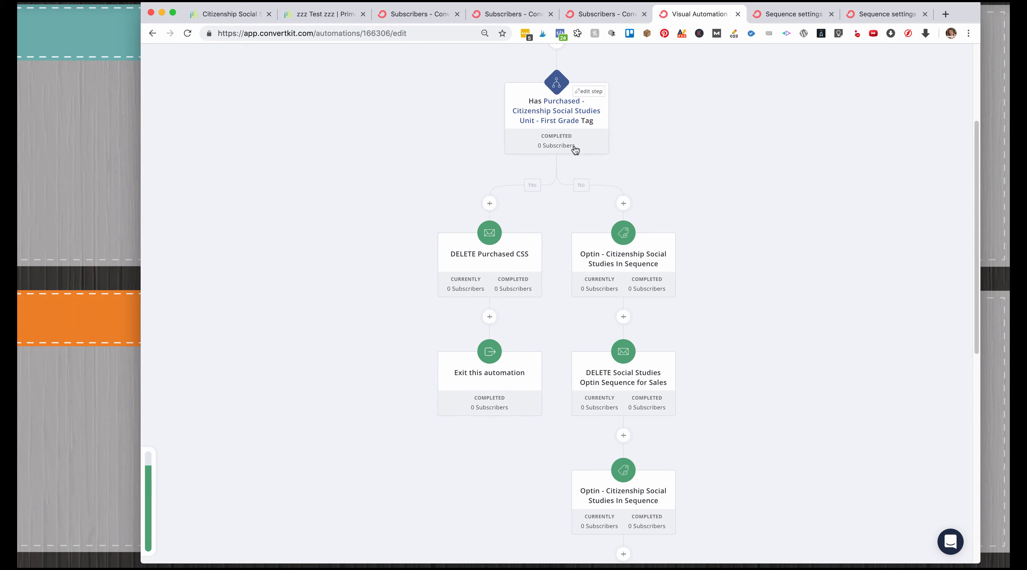
{"action": "scroll", "coordinate": [677, 205], "scroll_direction": "down", "scroll_amount": 2}
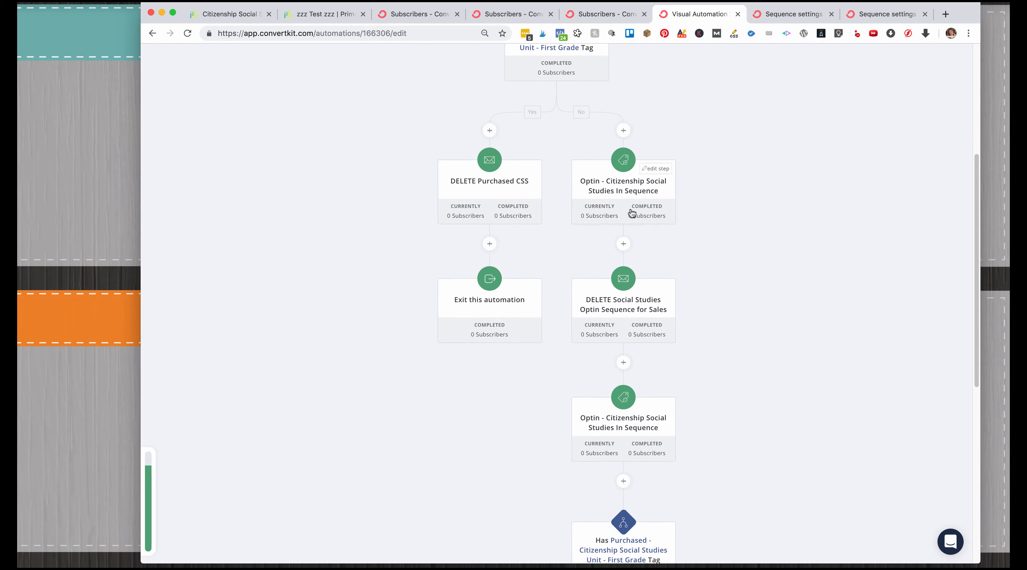
{"action": "scroll", "coordinate": [632, 212], "scroll_direction": "down", "scroll_amount": 2}
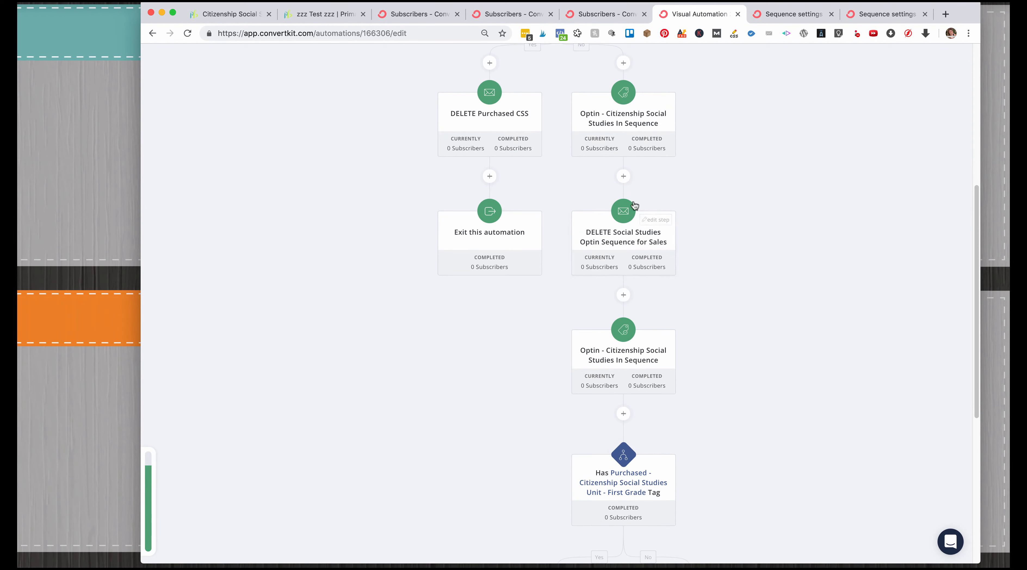
{"action": "scroll", "coordinate": [636, 246], "scroll_direction": "down", "scroll_amount": 3}
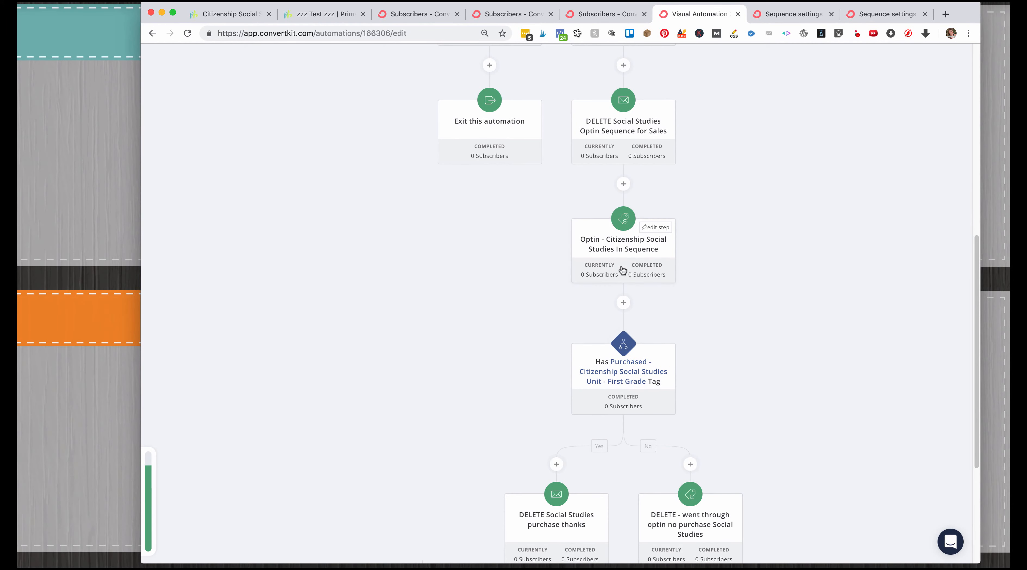
{"action": "scroll", "coordinate": [623, 261], "scroll_direction": "down", "scroll_amount": 1}
{"action": "scroll", "coordinate": [621, 258], "scroll_direction": "down", "scroll_amount": 2}
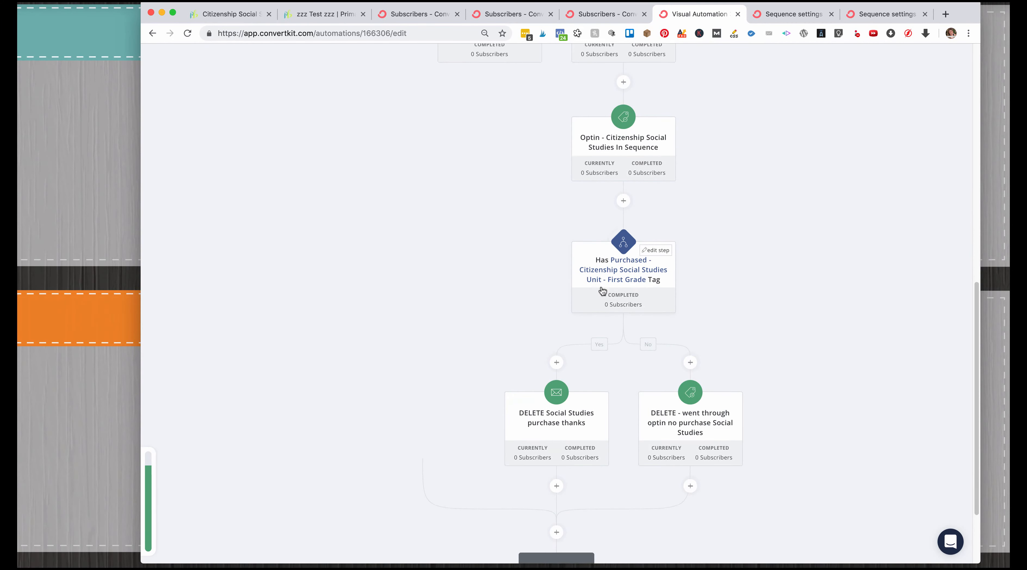
{"action": "scroll", "coordinate": [619, 291], "scroll_direction": "down", "scroll_amount": 2}
{"action": "scroll", "coordinate": [621, 294], "scroll_direction": "down", "scroll_amount": 2}
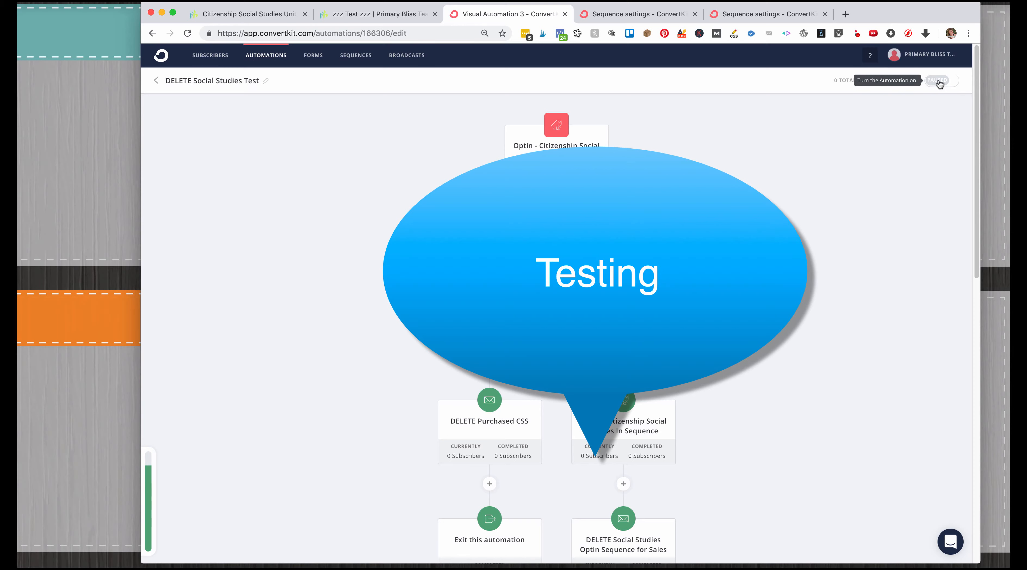
- Turn on the DELETE Social Studies Test automation
{"action": "left_click", "coordinate": [938, 81]}
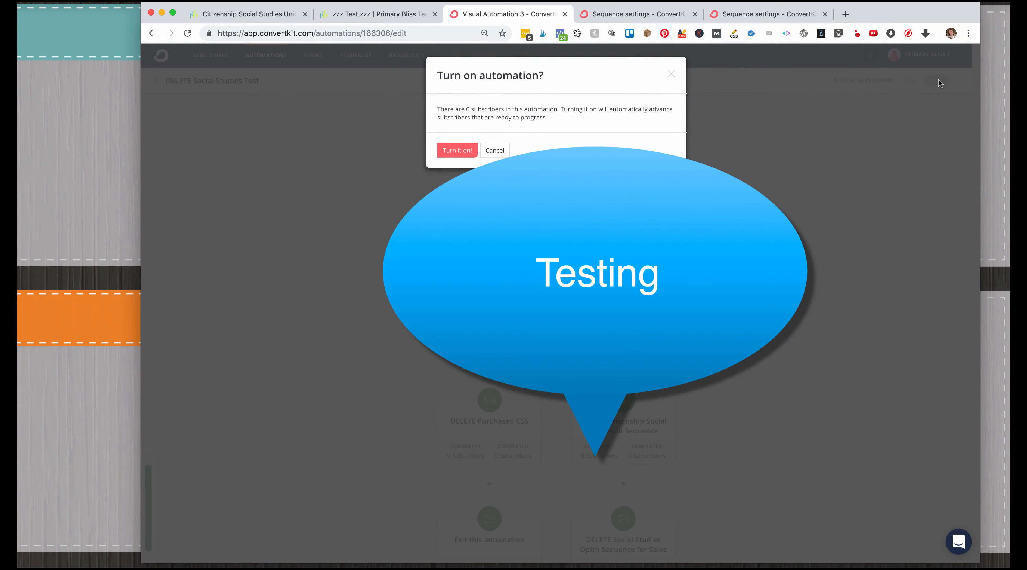
{"action": "left_click", "coordinate": [458, 151]}
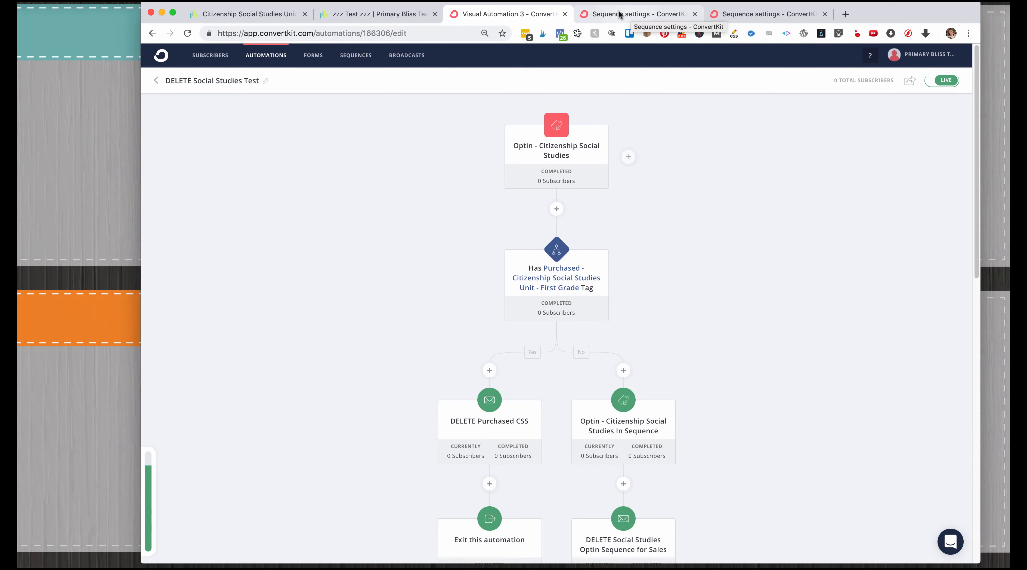
- Open the citizenship unit's product page in a new incognito window and order the unit with the already-bought test customer's email
{"action": "left_click", "coordinate": [271, 14]}
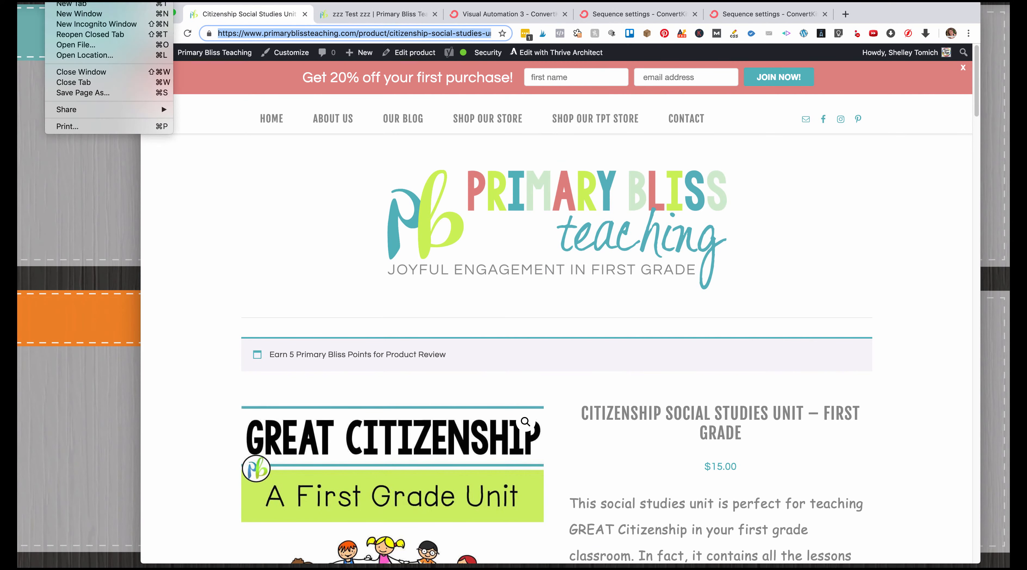
{"action": "left_click", "coordinate": [60, 27]}
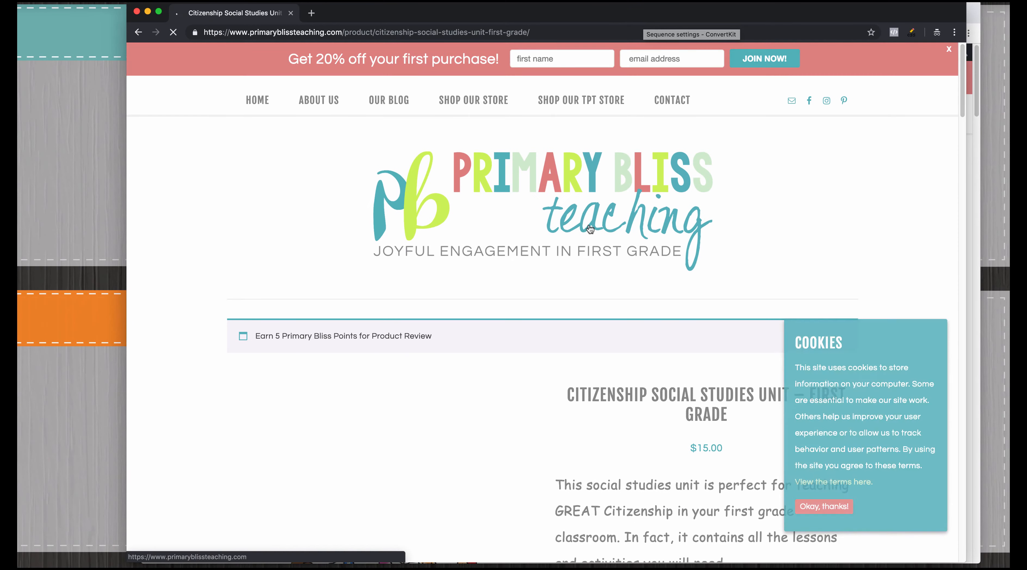
{"action": "left_click", "coordinate": [834, 507]}
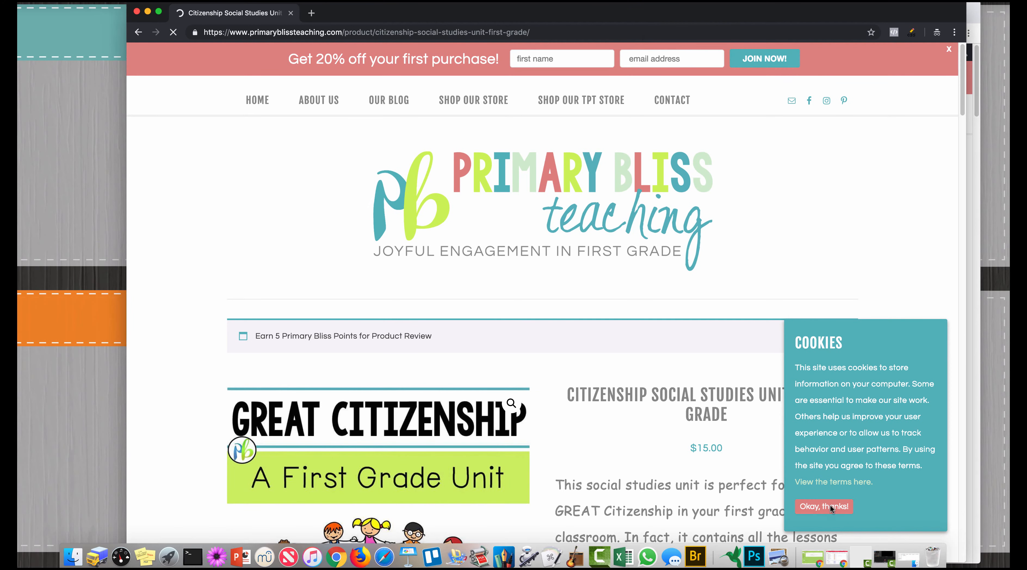
{"action": "scroll", "coordinate": [762, 264], "scroll_direction": "down", "scroll_amount": 10}
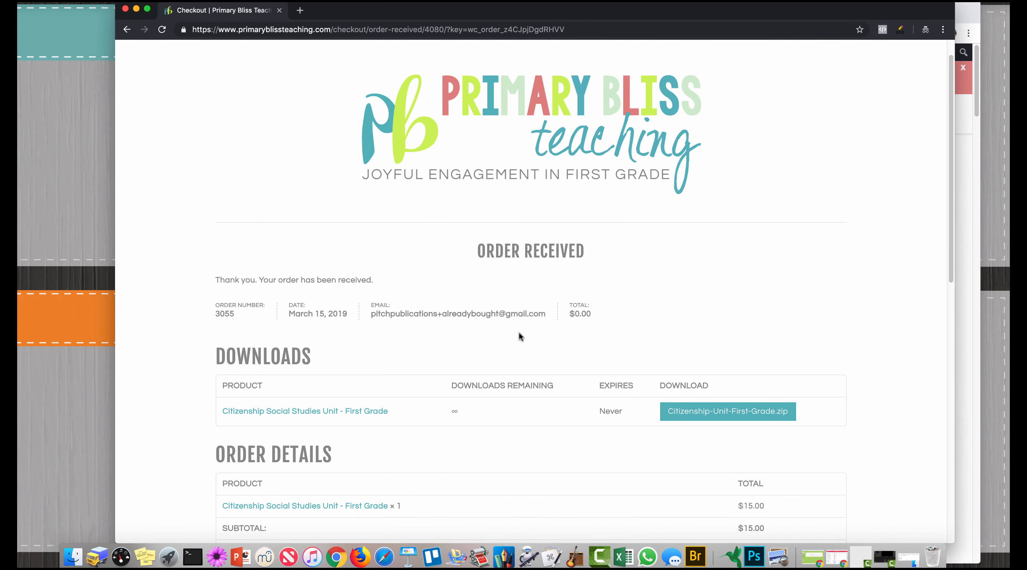
- Copy the already-bought subscriber's email from its ConvertKit profile and subscribe it through the opt-in form on the zzz Test zzz page
{"action": "left_click", "coordinate": [957, 324]}
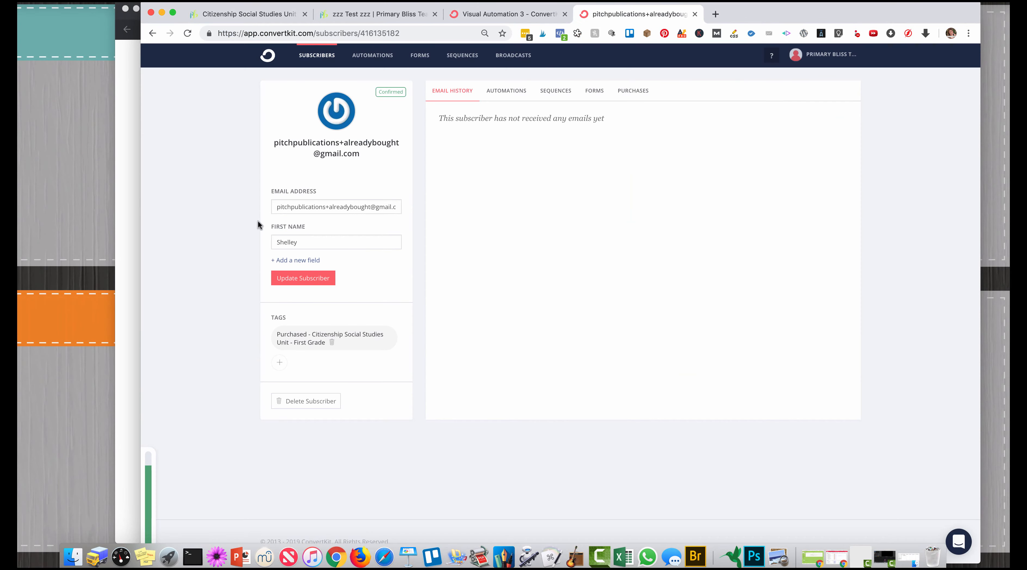
{"action": "triple_click", "coordinate": [323, 206]}
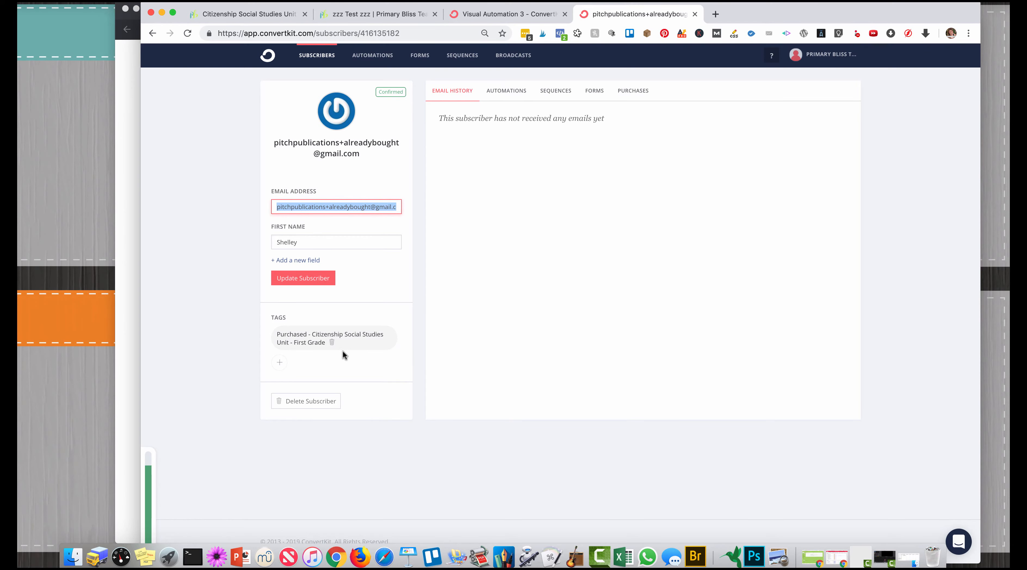
{"action": "left_click", "coordinate": [355, 16]}
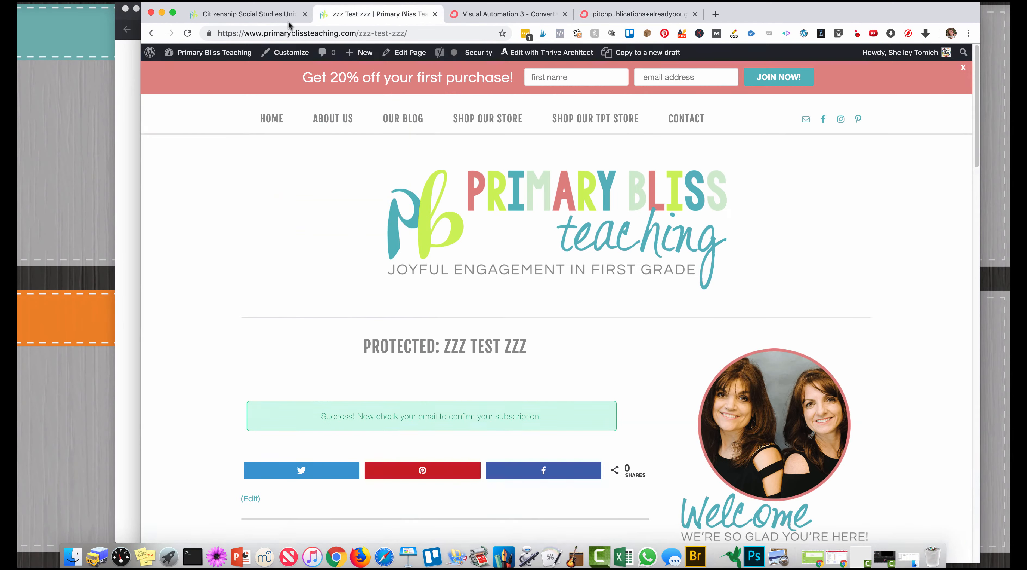
{"action": "left_click", "coordinate": [190, 35]}
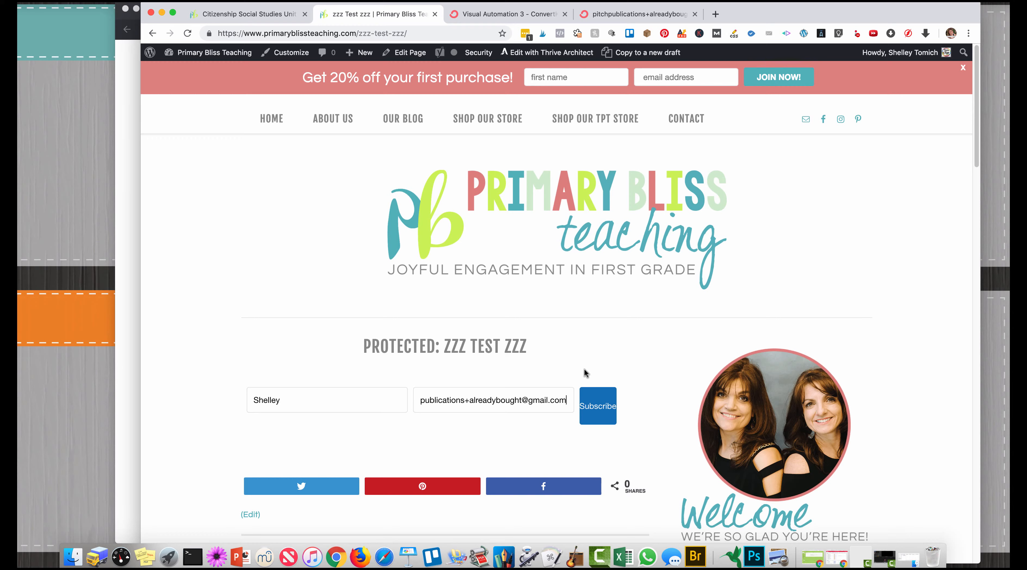
{"action": "left_click", "coordinate": [597, 404]}
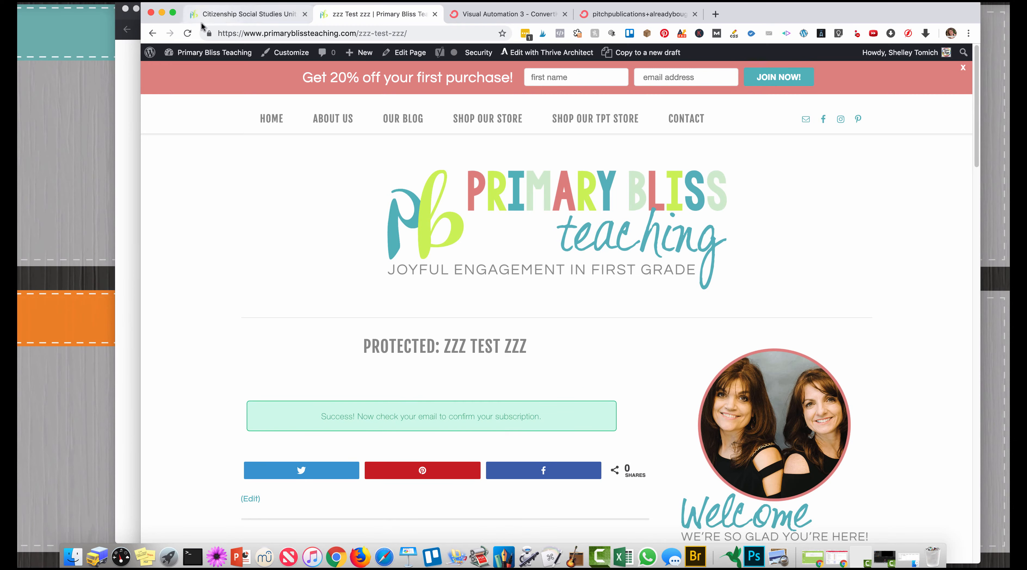
- Subscribe the never-buy and buys-during-sequence test emails through the reloaded opt-in form
{"action": "left_click", "coordinate": [187, 33]}
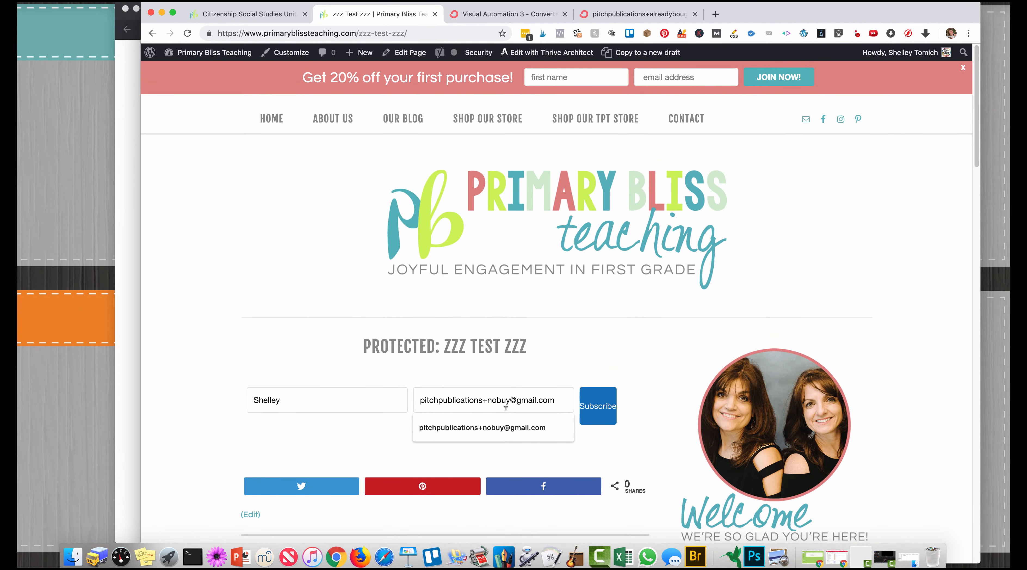
{"action": "key", "text": "BackSpace"}
{"action": "type", "text": "ever"}
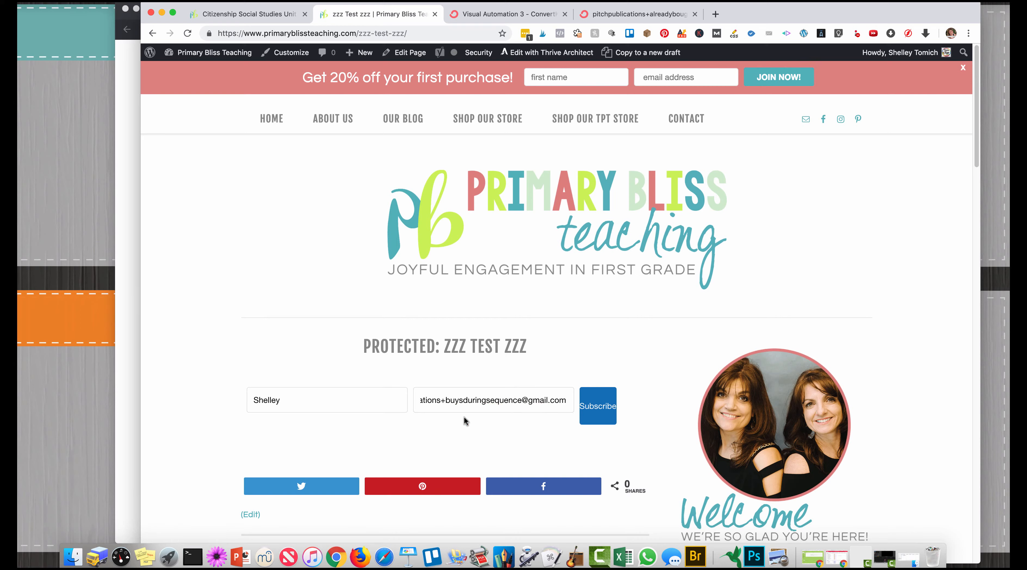
{"action": "key", "text": "Return"}
- Check the tags on the ConvertKit profiles of the already-bought, buys-during-sequence and never-buy test subscribers
{"action": "left_click", "coordinate": [629, 17]}
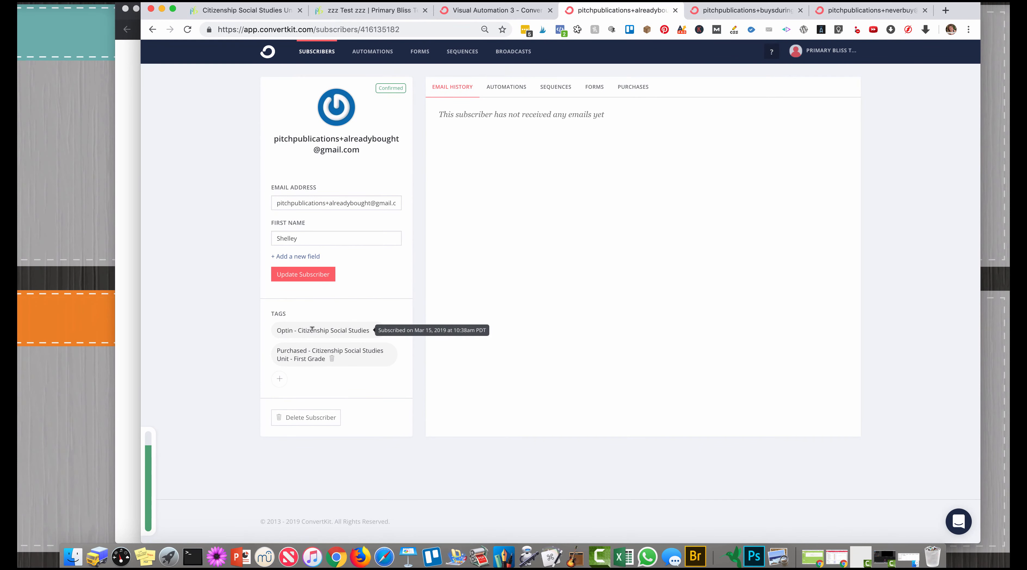
{"action": "left_click", "coordinate": [731, 10]}
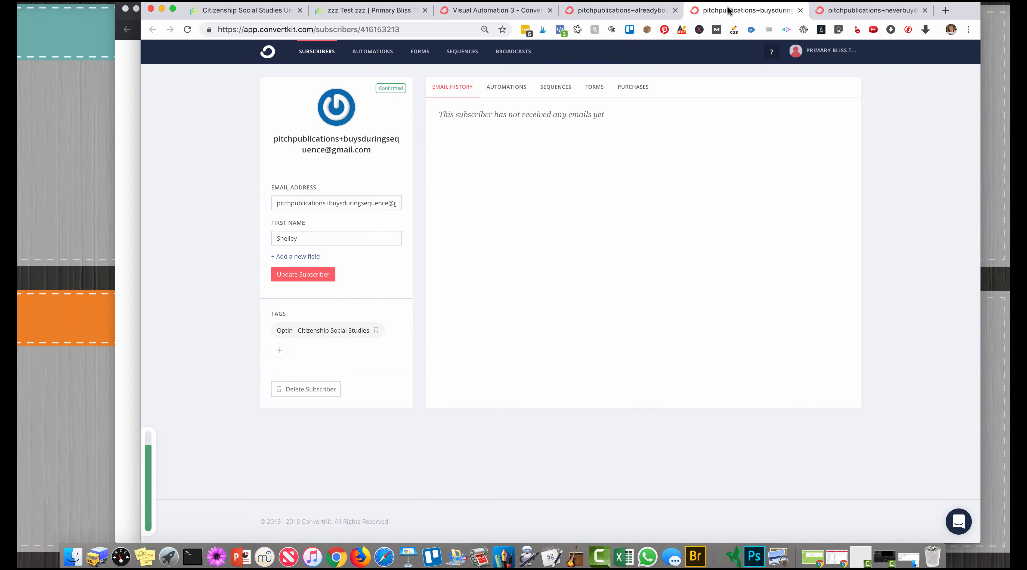
{"action": "left_click", "coordinate": [870, 12]}
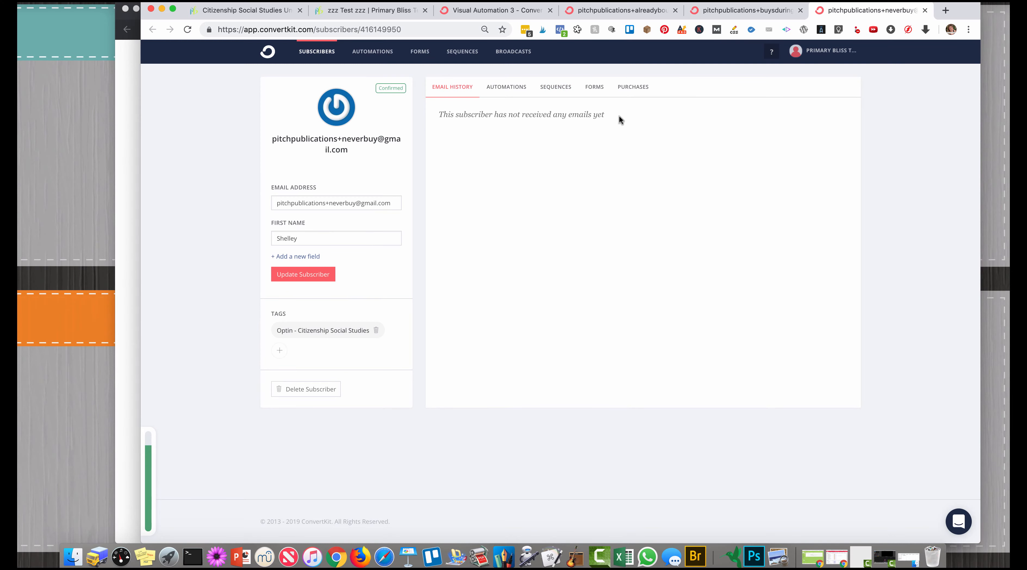
{"action": "left_click", "coordinate": [723, 12]}
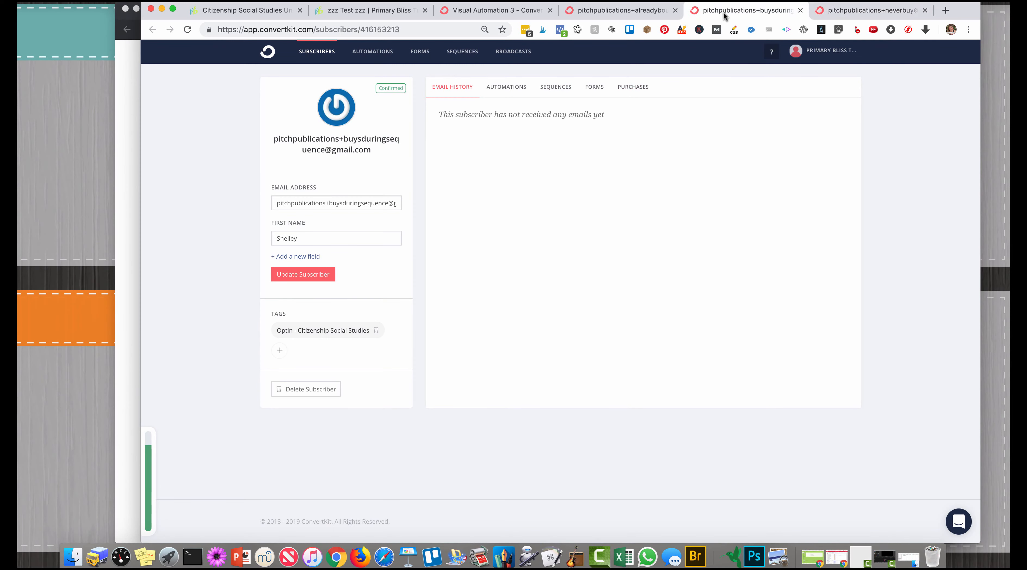
{"action": "left_click", "coordinate": [655, 12]}
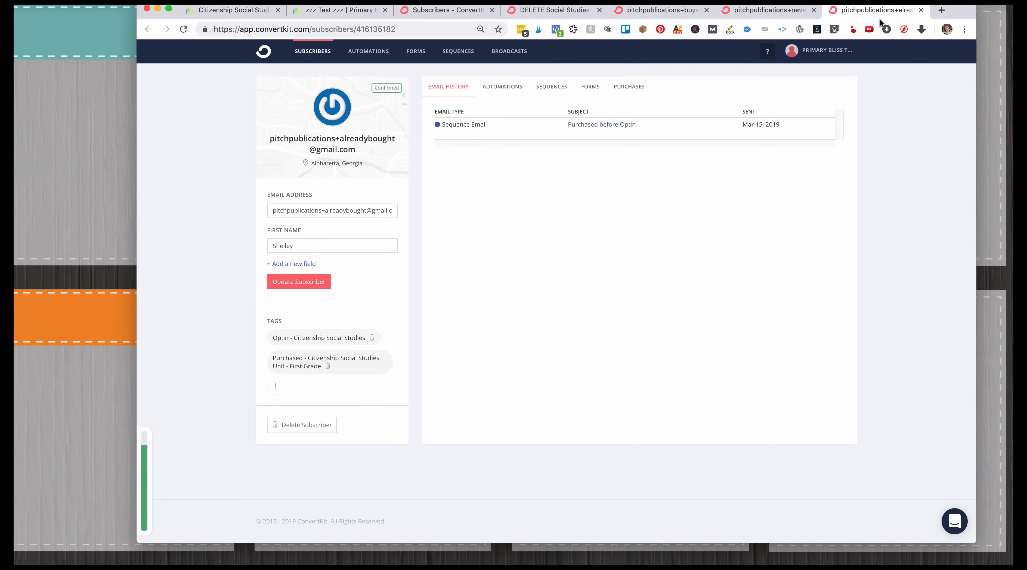
- Compare the email history and tags of the already-bought, never-buy and buys-during-sequence test subscribers after the sequence emails were sent
{"action": "mouse_move", "coordinate": [282, 363]}
{"action": "left_click", "coordinate": [774, 12]}
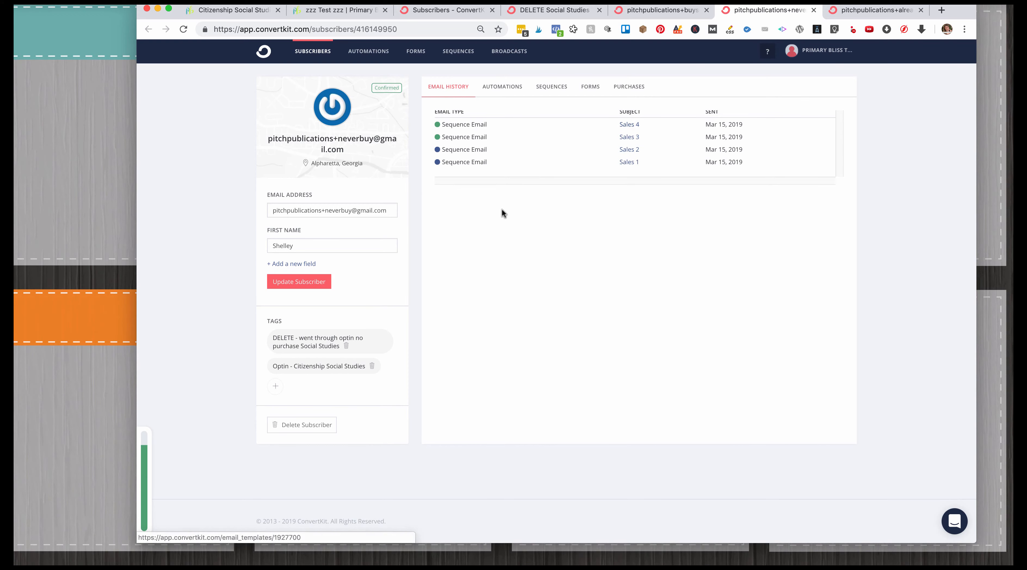
{"action": "mouse_move", "coordinate": [299, 339]}
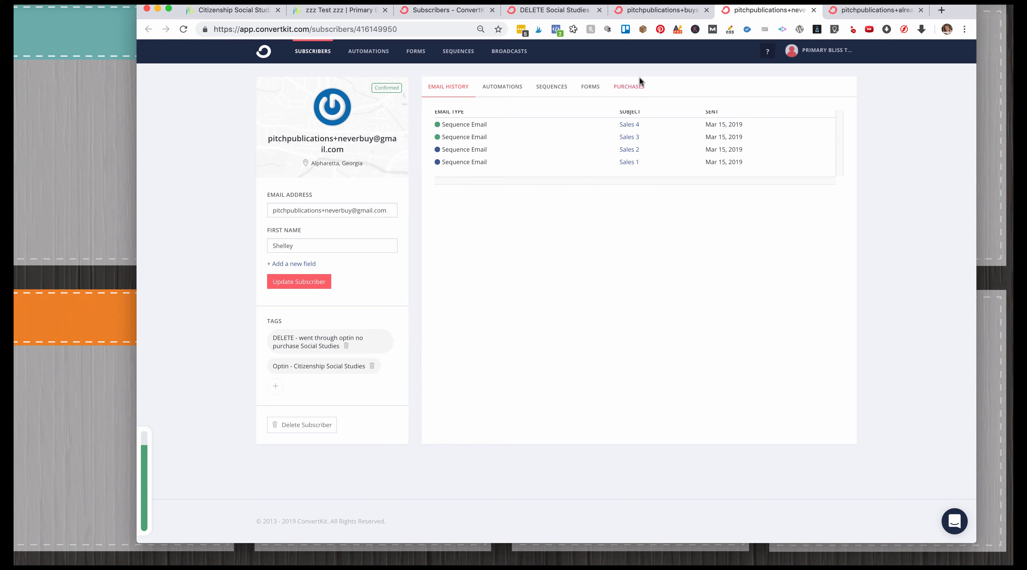
{"action": "left_click", "coordinate": [669, 15]}
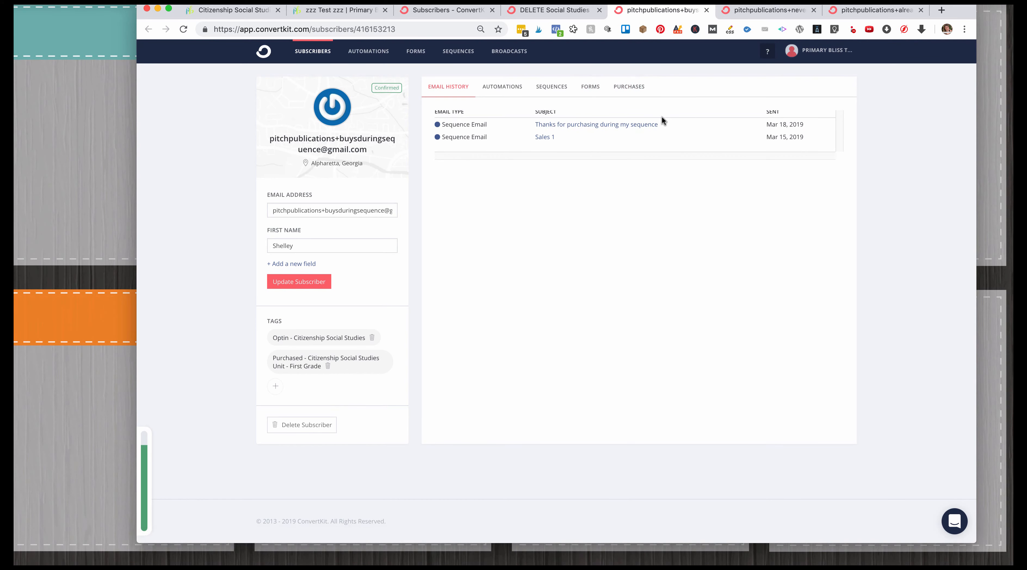
- Examine the subscriber counts at every step of the DELETE Social Studies Test automation, down to the final purchase branches
{"action": "left_click", "coordinate": [554, 11]}
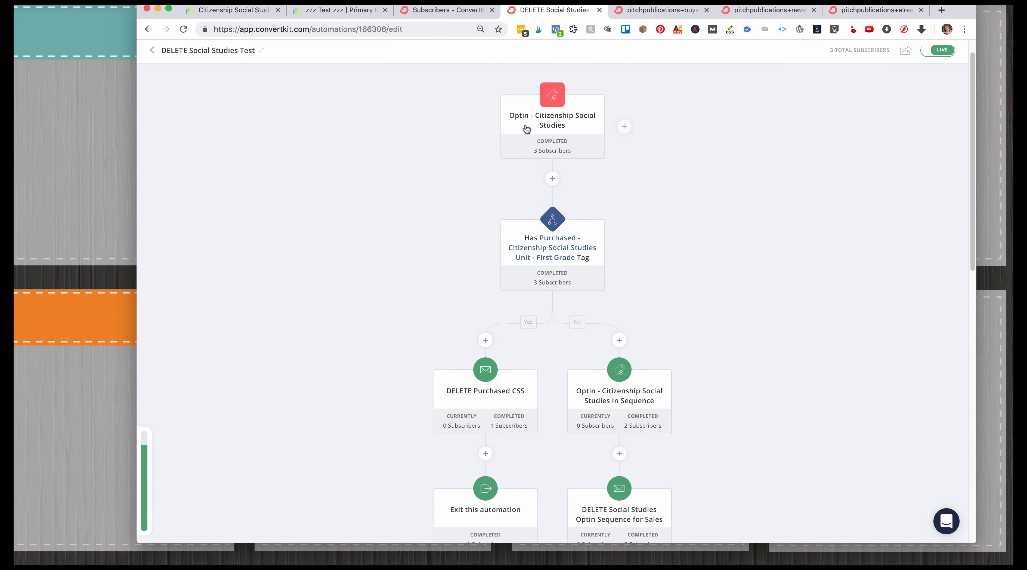
{"action": "scroll", "coordinate": [452, 176], "scroll_direction": "down", "scroll_amount": 5}
{"action": "scroll", "coordinate": [416, 95], "scroll_direction": "up", "scroll_amount": 1}
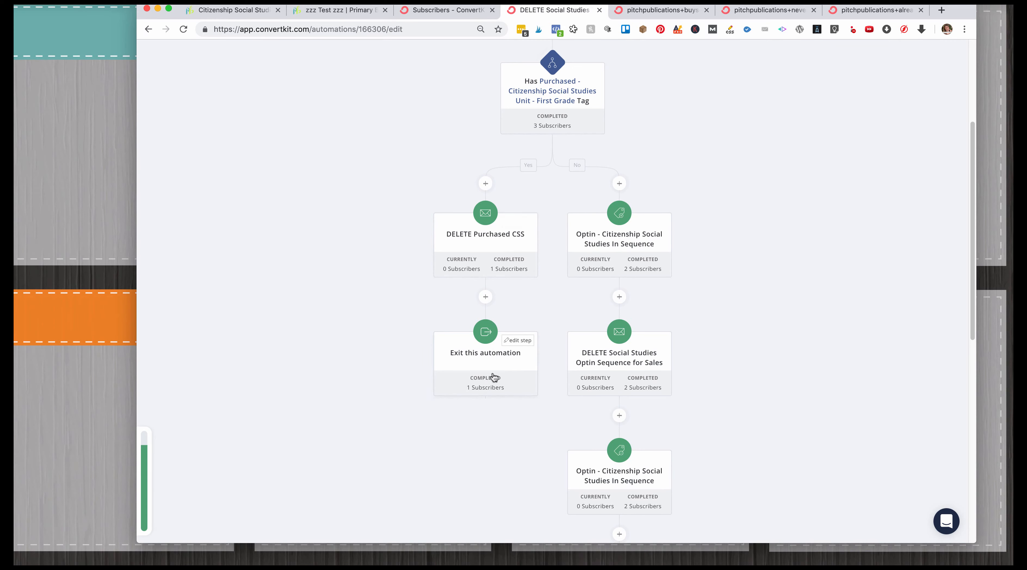
{"action": "scroll", "coordinate": [773, 174], "scroll_direction": "down", "scroll_amount": 3}
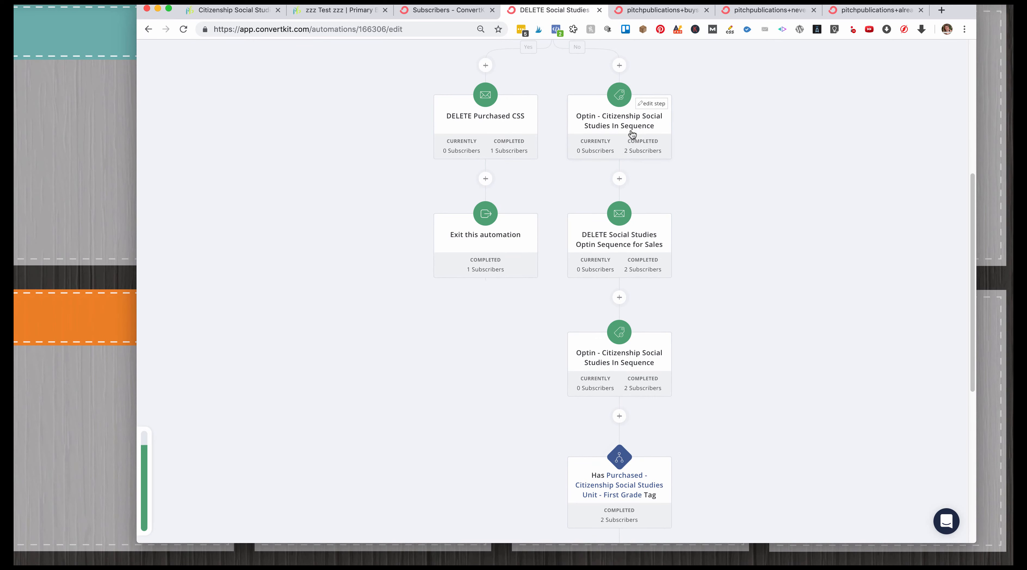
{"action": "scroll", "coordinate": [716, 141], "scroll_direction": "down", "scroll_amount": 3}
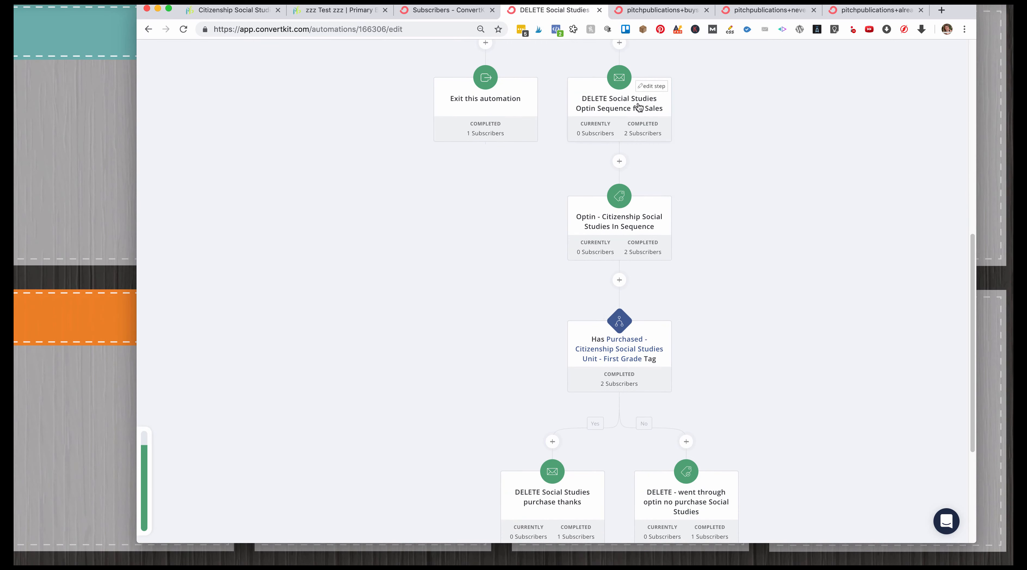
{"action": "scroll", "coordinate": [671, 116], "scroll_direction": "down", "scroll_amount": 2}
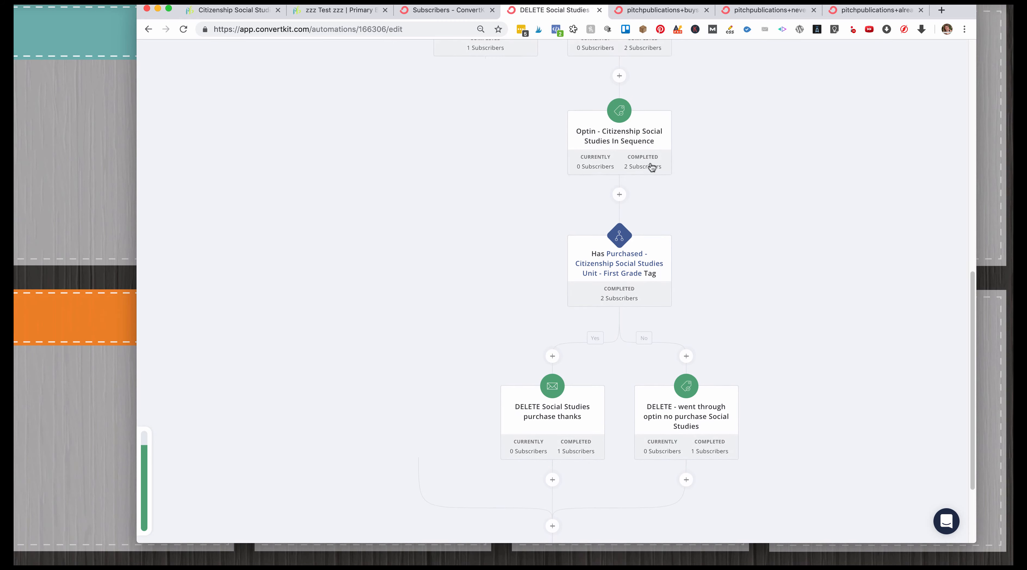
{"action": "scroll", "coordinate": [702, 160], "scroll_direction": "down", "scroll_amount": 3}
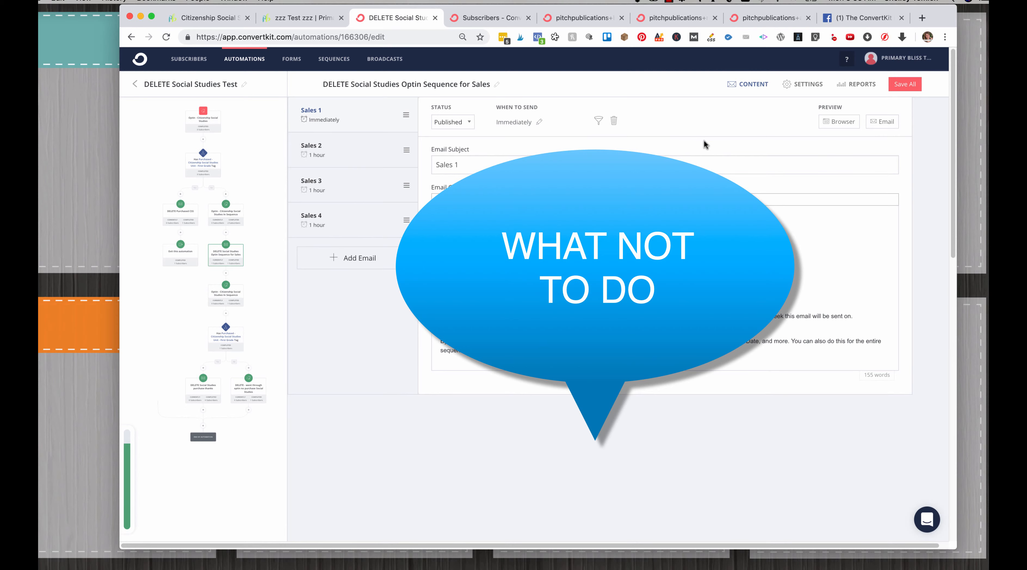
- Inspect which tags are excluded in the settings of the DELETE Social Studies Optin Sequence for Sales
{"action": "left_click", "coordinate": [806, 85]}
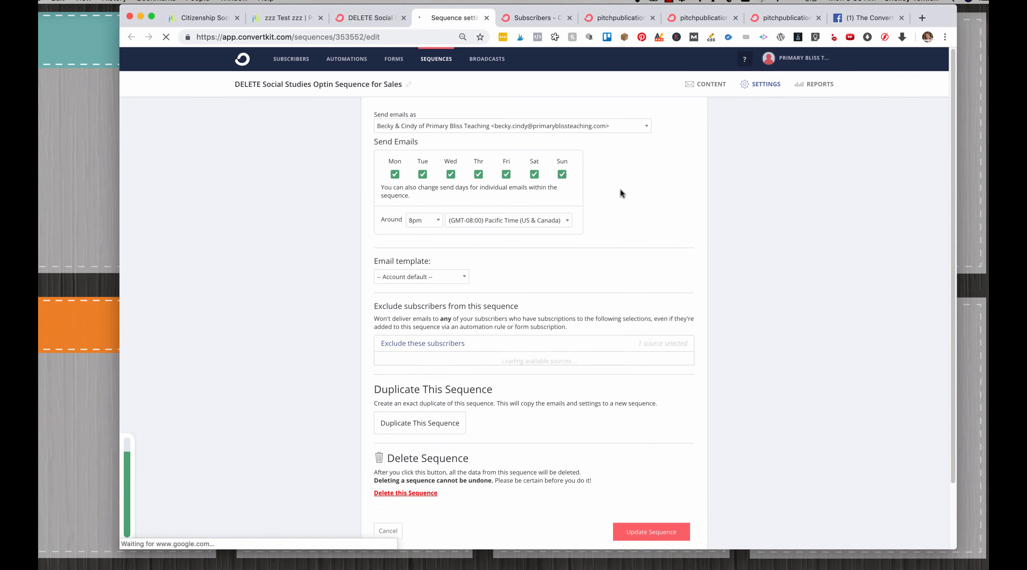
{"action": "scroll", "coordinate": [432, 163], "scroll_direction": "down", "scroll_amount": 3}
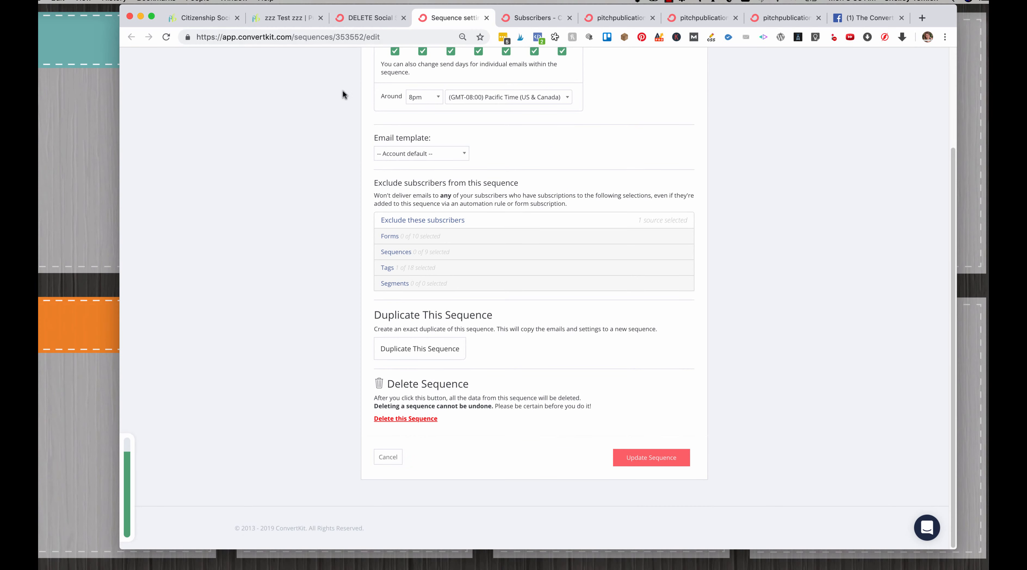
{"action": "left_click", "coordinate": [386, 267]}
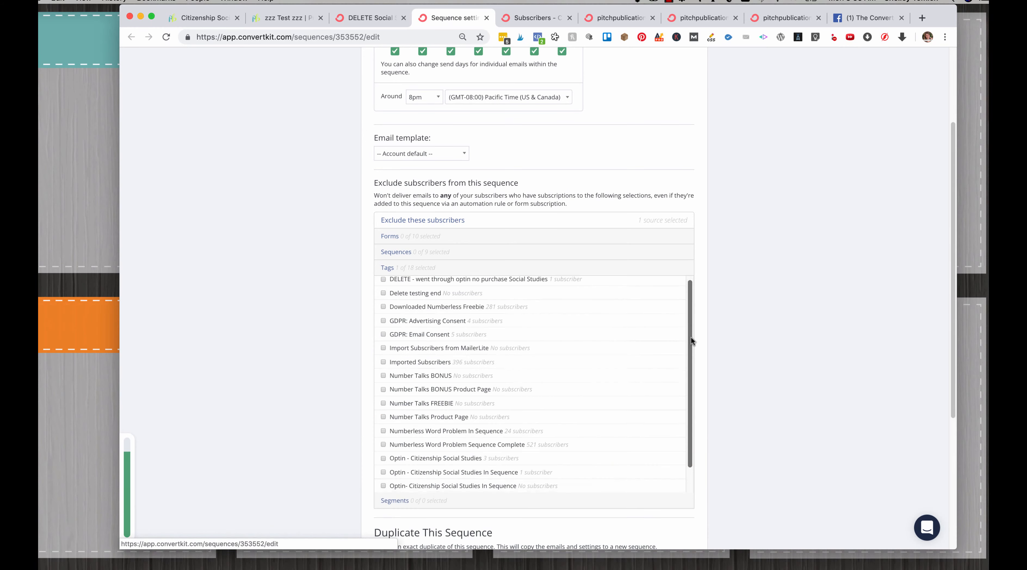
{"action": "left_click_drag", "start_coordinate": [691, 337], "coordinate": [690, 439]}
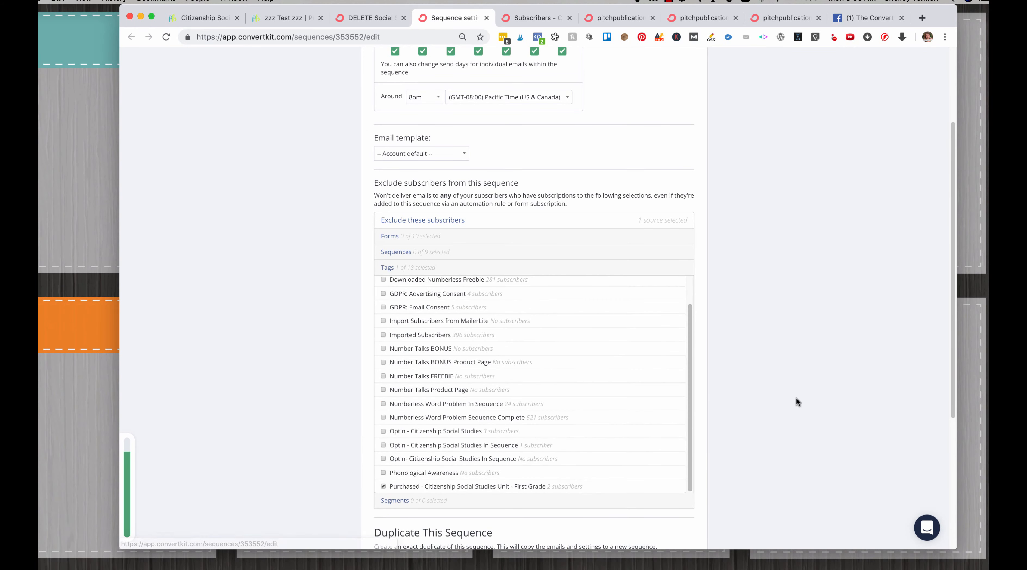
{"action": "scroll", "coordinate": [796, 398], "scroll_direction": "down", "scroll_amount": 5}
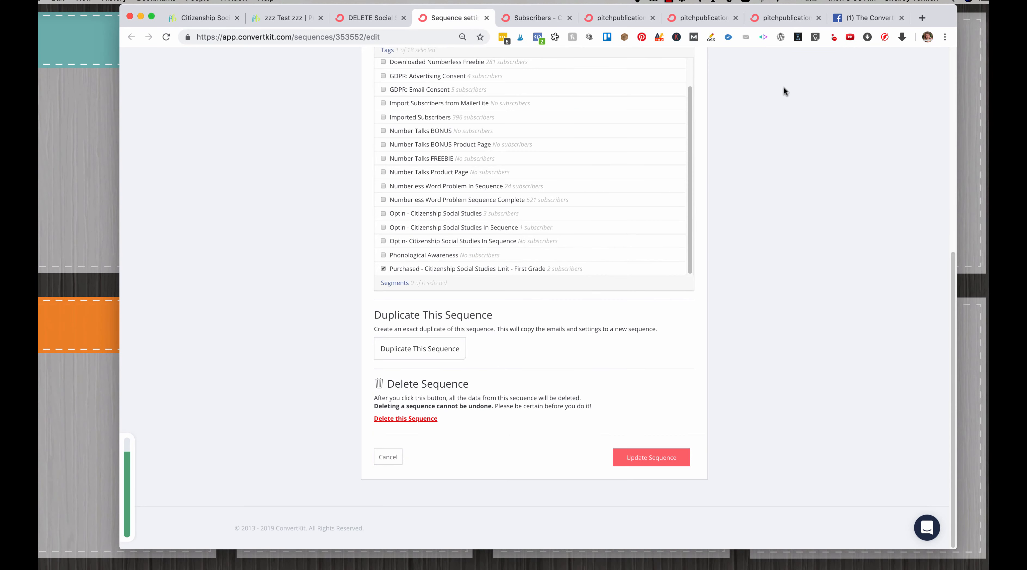
- Close the sequence settings and return to the full automation flow at the first purchase condition
{"action": "left_click", "coordinate": [487, 18]}
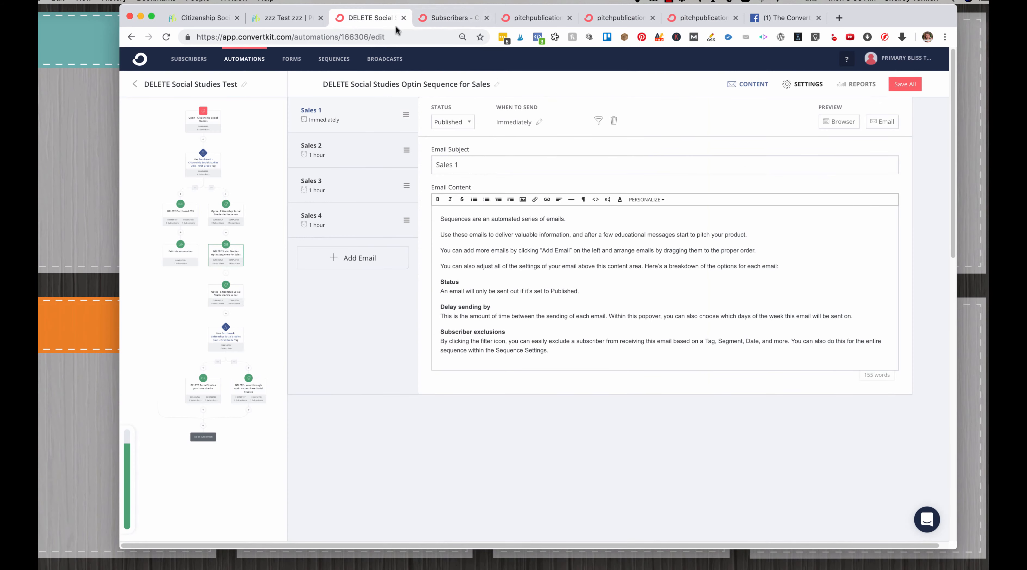
{"action": "left_click", "coordinate": [240, 167]}
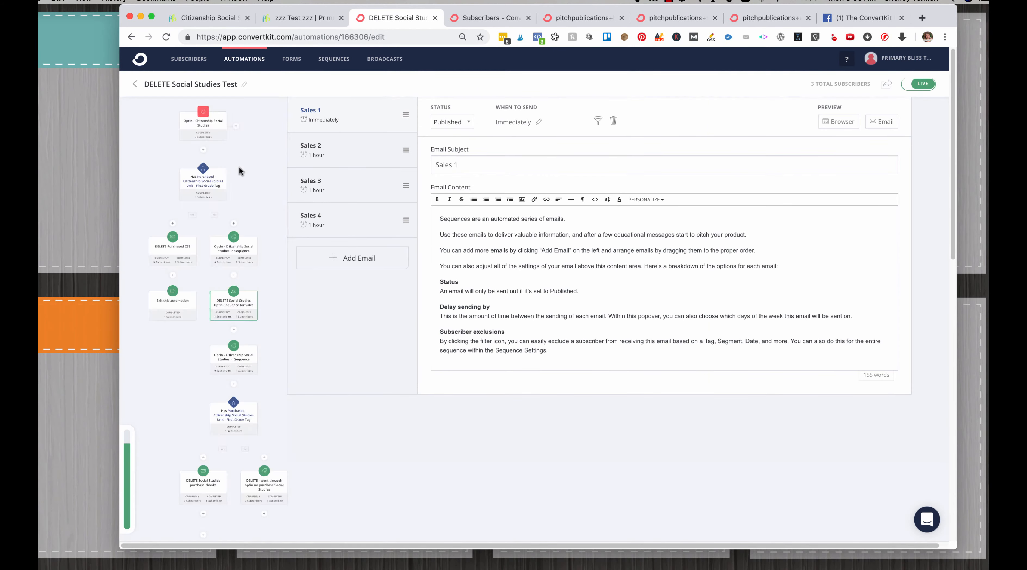
{"action": "scroll", "coordinate": [707, 260], "scroll_direction": "down", "scroll_amount": 2}
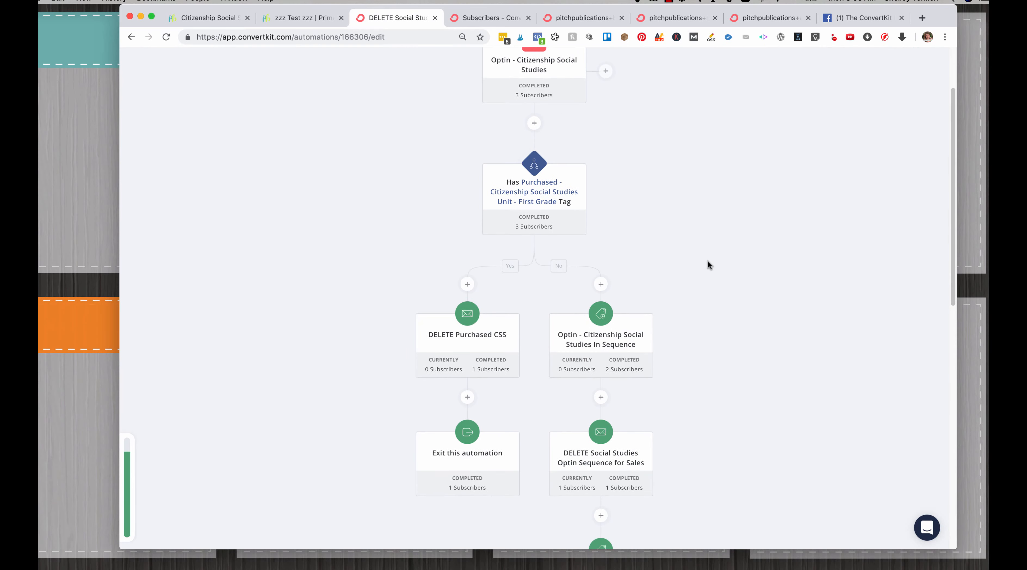
- Compare the already-bought test subscriber's email history and tags with the first purchase condition and its branches in the automation
{"action": "scroll", "coordinate": [657, 201], "scroll_direction": "down", "scroll_amount": 4}
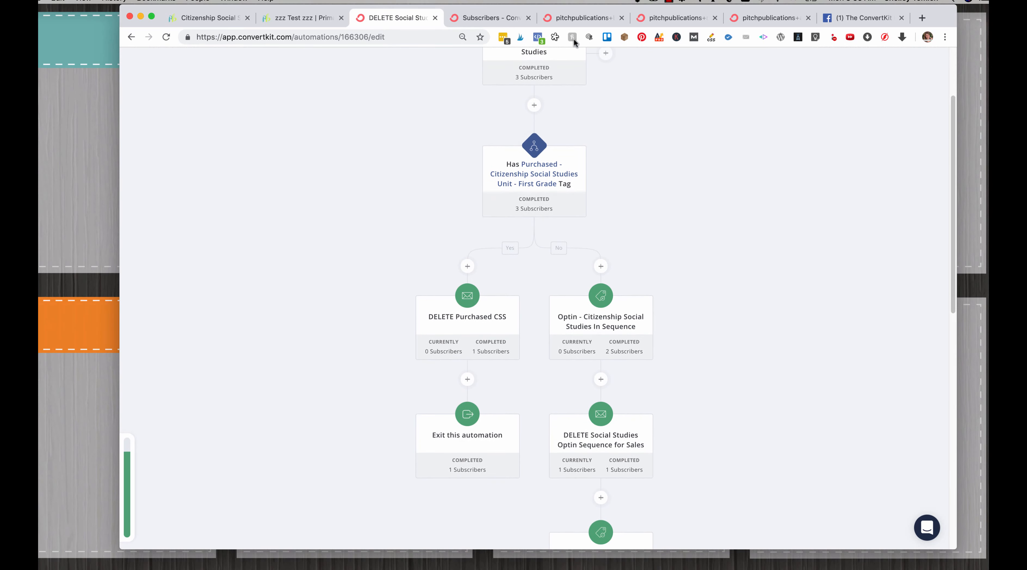
{"action": "left_click", "coordinate": [565, 18]}
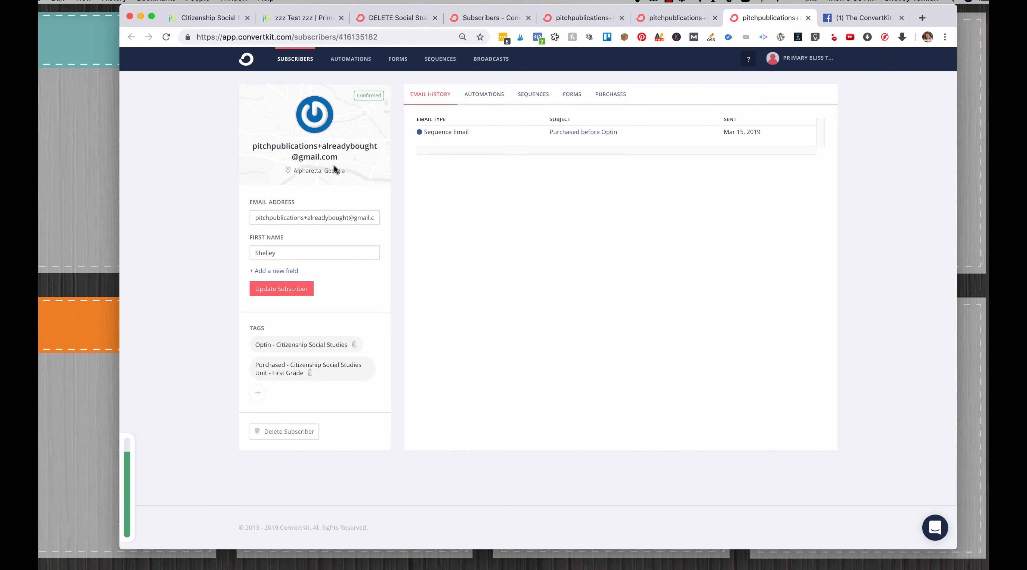
{"action": "left_click", "coordinate": [404, 20]}
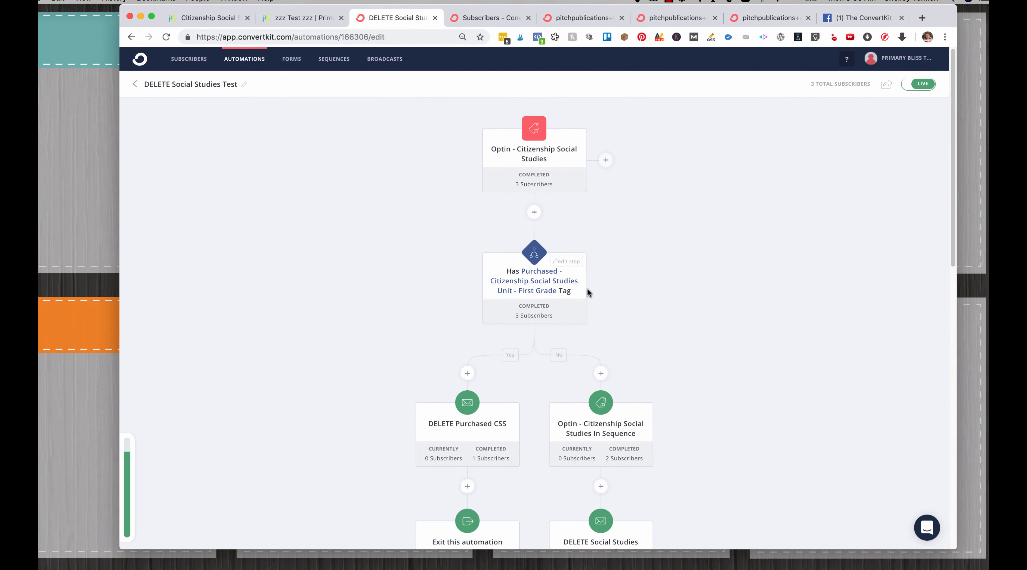
{"action": "scroll", "coordinate": [537, 122], "scroll_direction": "down", "scroll_amount": 5}
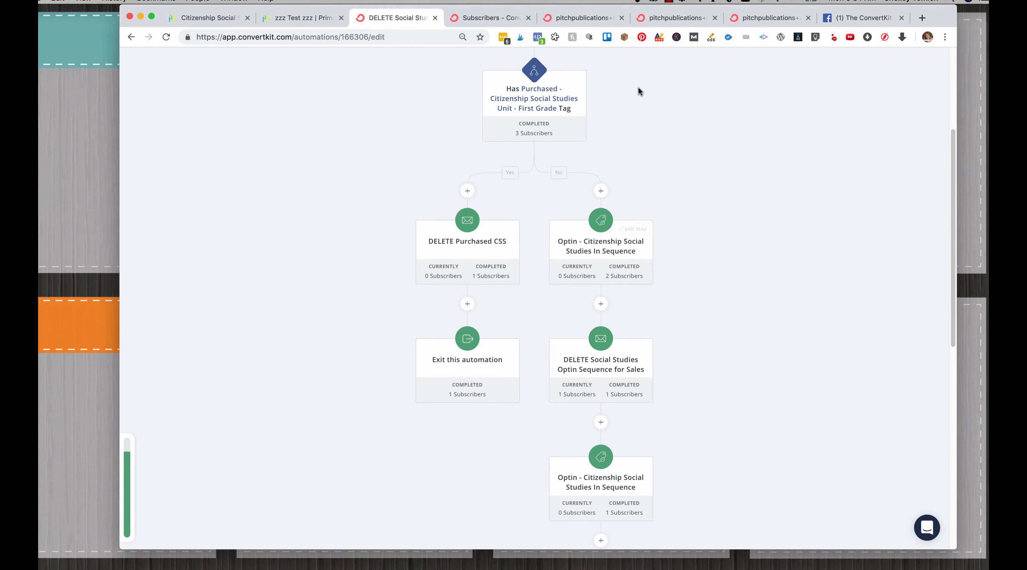
{"action": "left_click", "coordinate": [671, 20]}
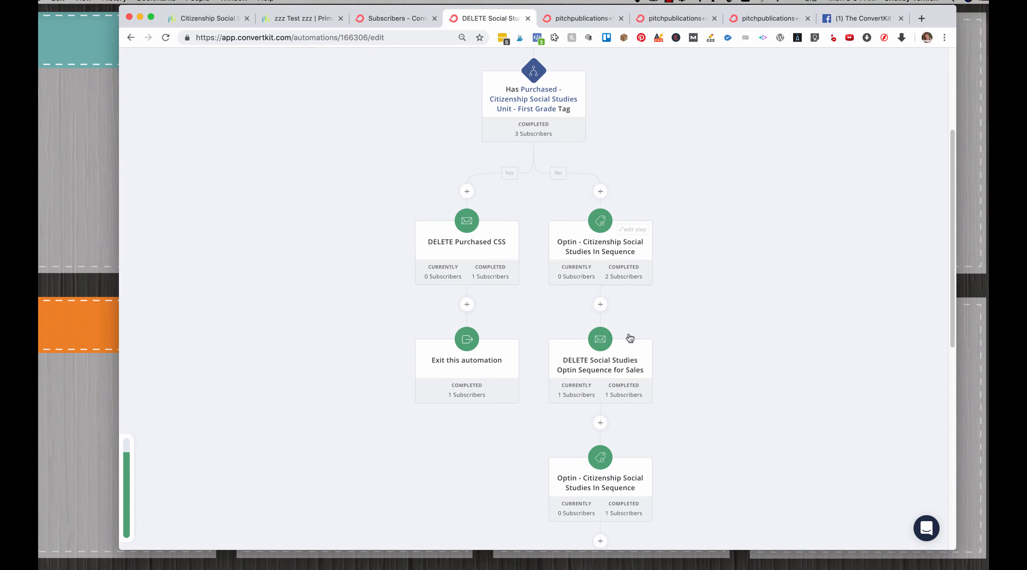
- Trace the buys-during-sequence subscriber's tags and email history against the sales sequence and second purchase condition of the automation
{"action": "scroll", "coordinate": [685, 113], "scroll_direction": "down", "scroll_amount": 5}
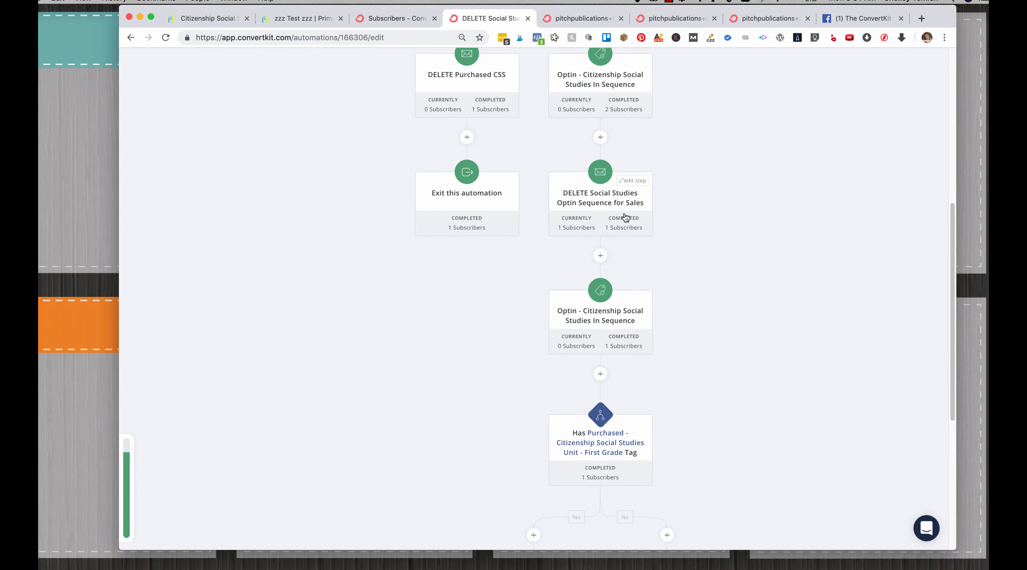
{"action": "scroll", "coordinate": [624, 463], "scroll_direction": "down", "scroll_amount": 4}
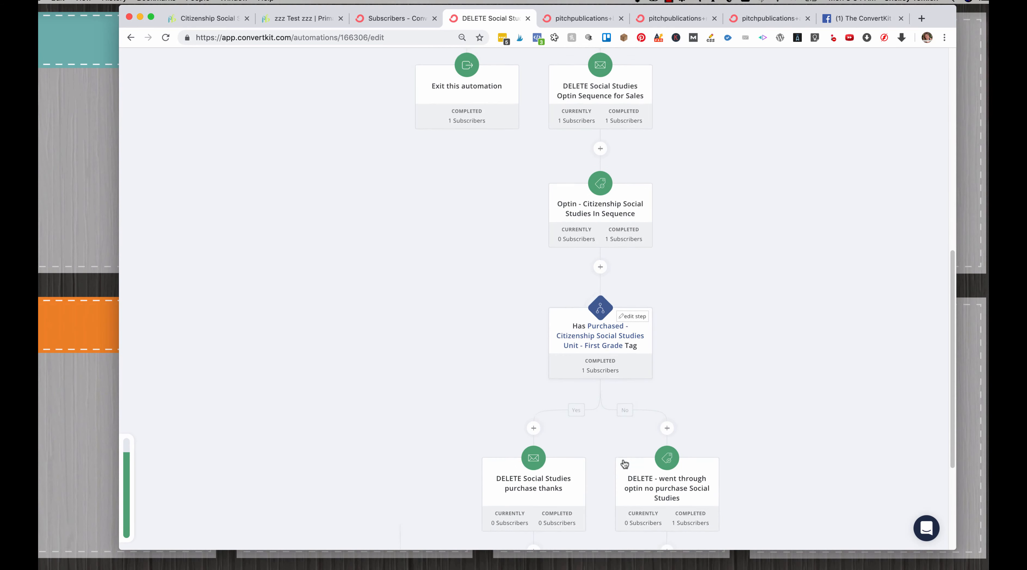
{"action": "scroll", "coordinate": [749, 229], "scroll_direction": "up", "scroll_amount": 6}
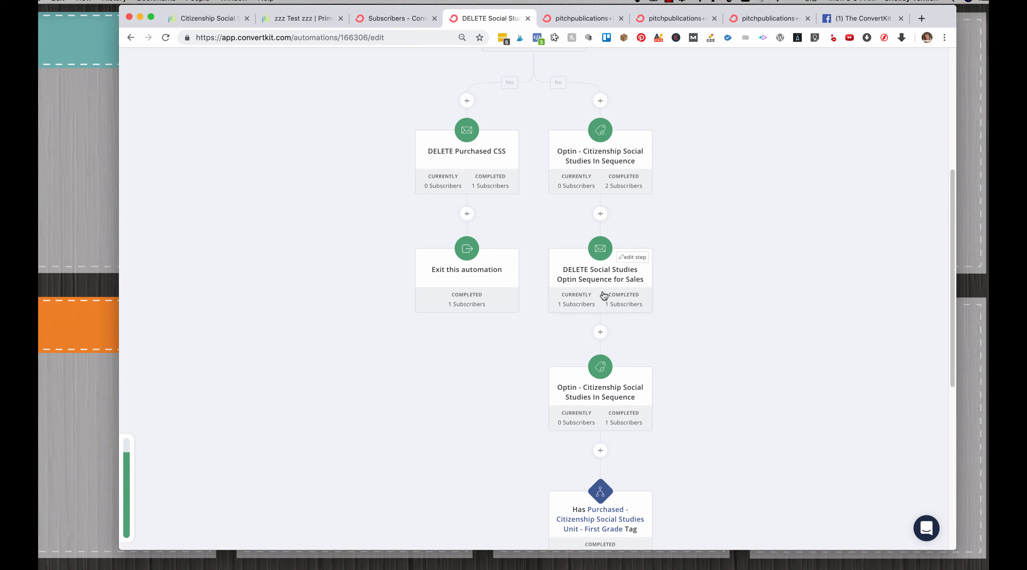
{"action": "left_click", "coordinate": [562, 18]}
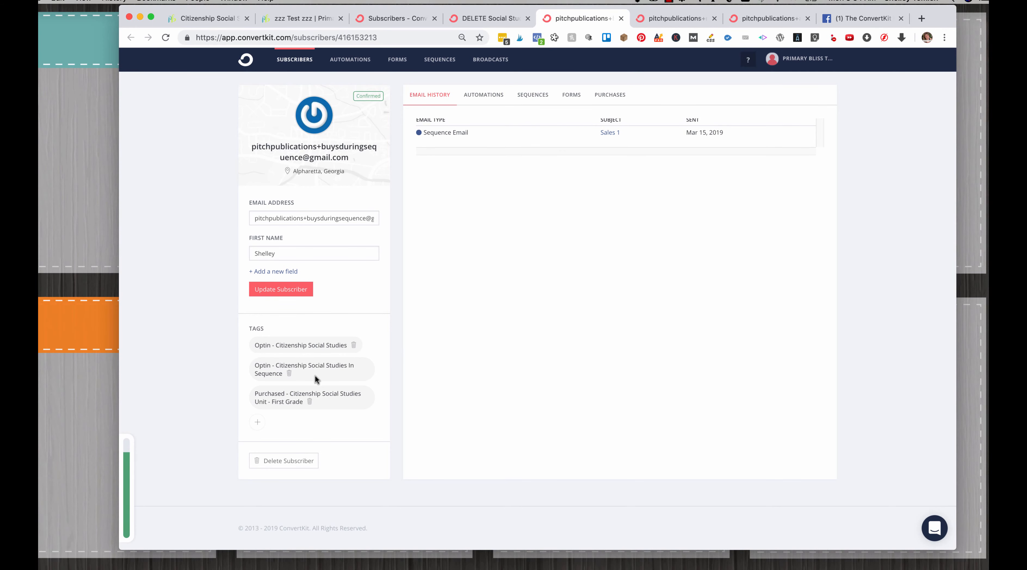
{"action": "key", "text": "ctrl+shift+Tab"}
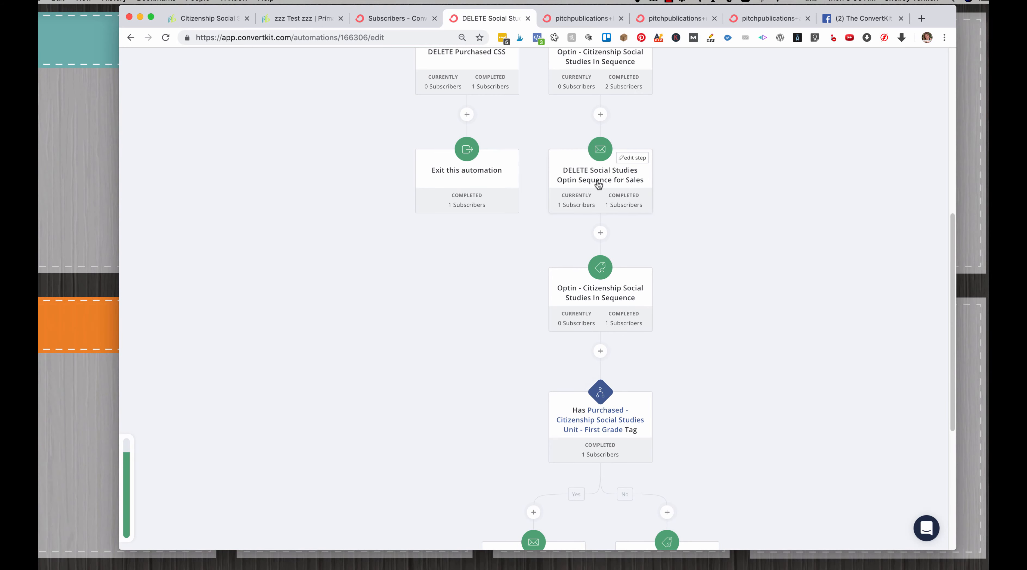
- Add a "Subscribed to" exclusion filter to the Sales 1 email of the DELETE Social Studies Optin Sequence for Sales
{"action": "left_click", "coordinate": [598, 184]}
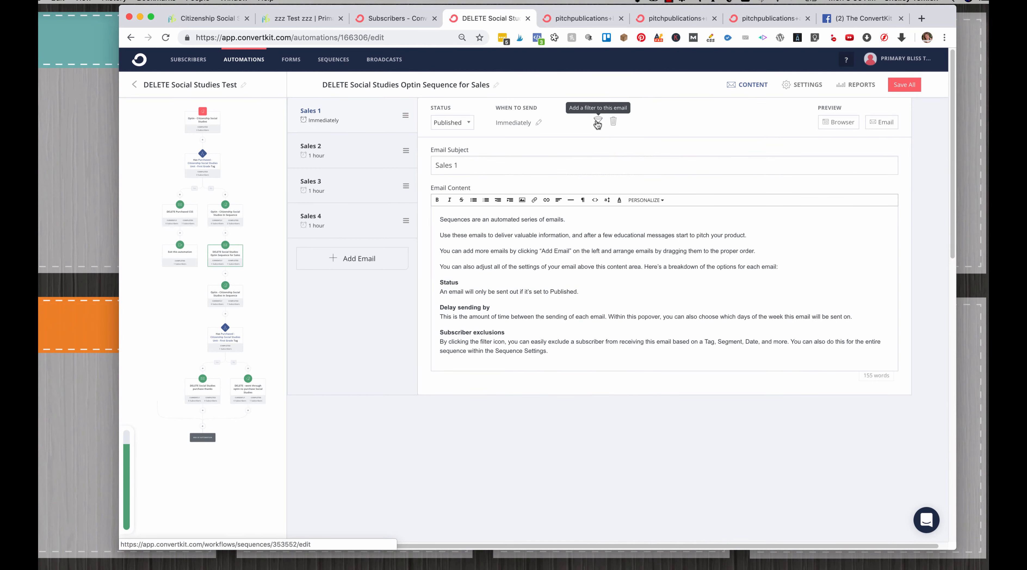
{"action": "left_click", "coordinate": [599, 122]}
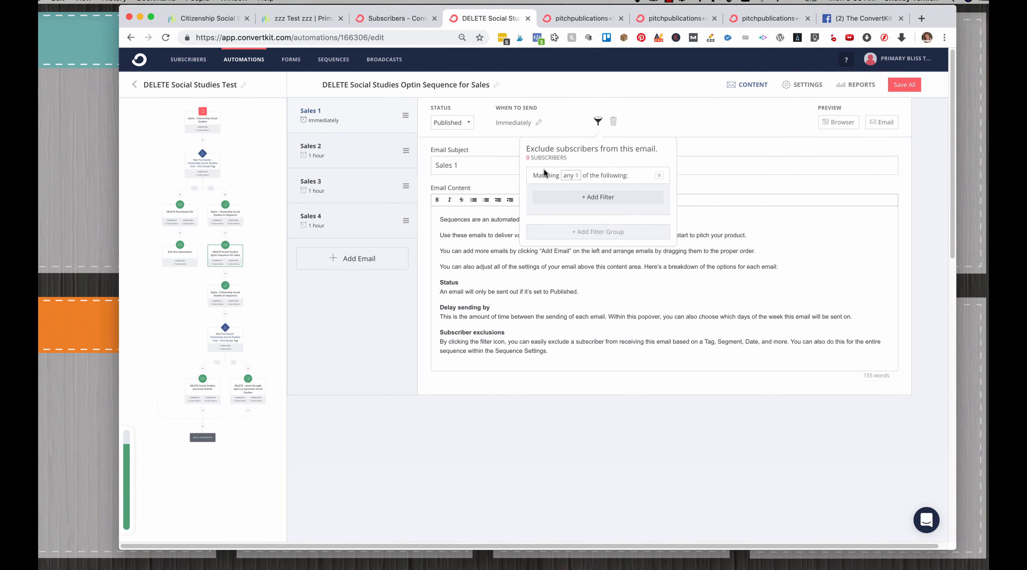
{"action": "left_click", "coordinate": [580, 198]}
{"action": "left_click", "coordinate": [608, 229]}
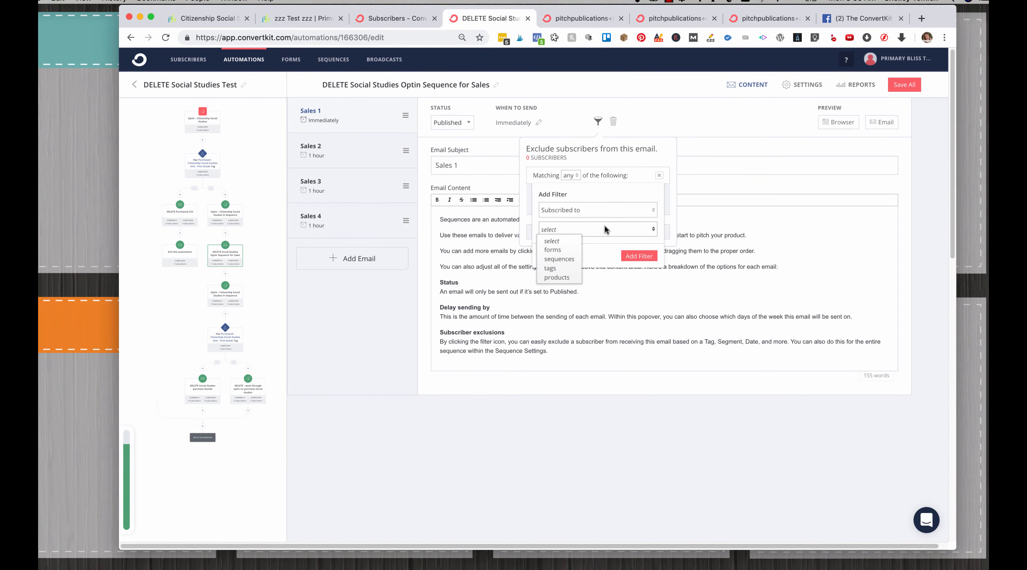
{"action": "left_click", "coordinate": [545, 259]}
{"action": "left_click", "coordinate": [639, 294]}
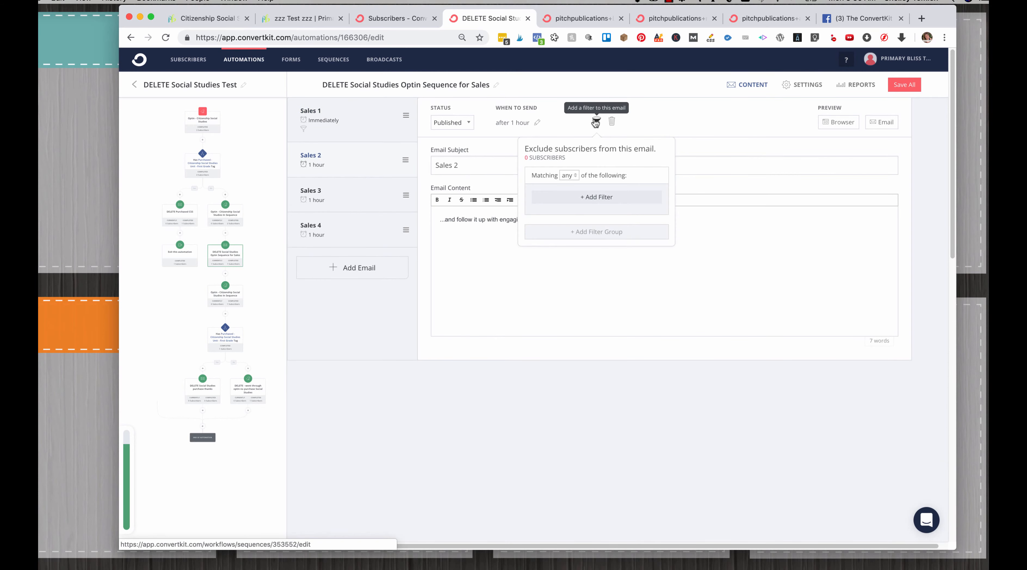
- Add the same subscriber exclusion filter to the Sales 2, Sales 3 and Sales 4 emails and save all emails
{"action": "left_click", "coordinate": [578, 197]}
{"action": "left_click", "coordinate": [579, 229]}
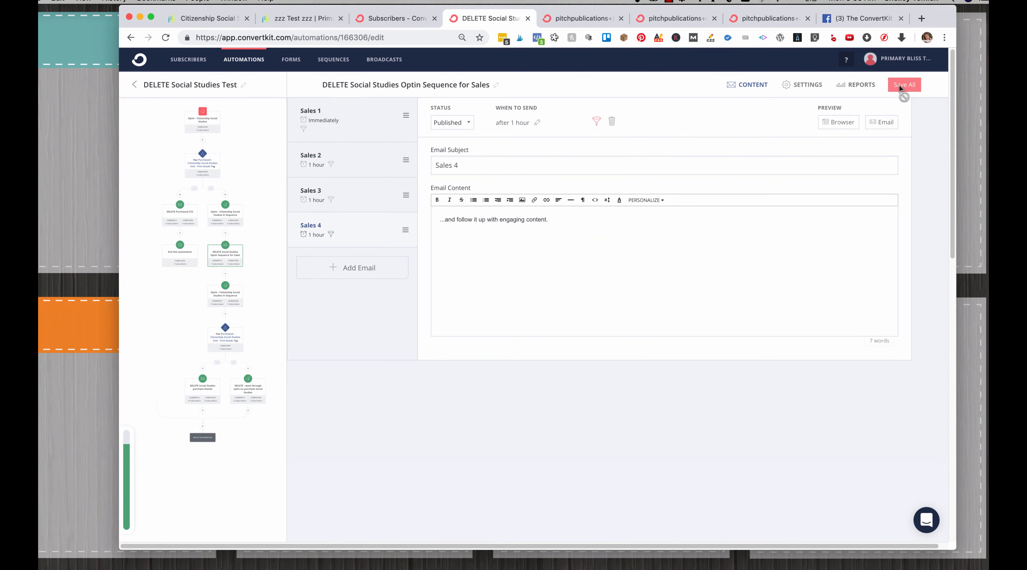
{"action": "left_click", "coordinate": [905, 85]}
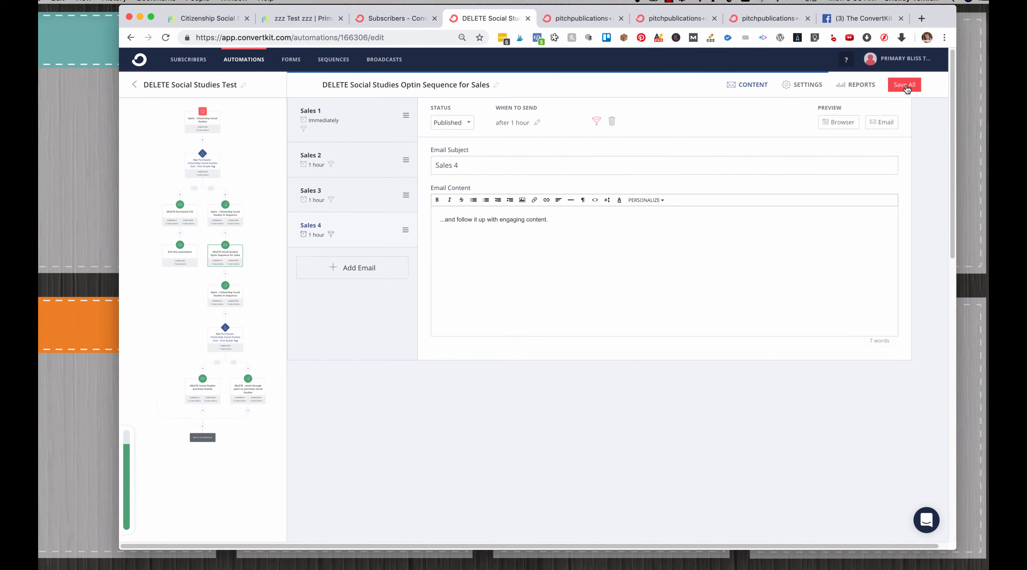
- Remove the Purchased - Citizenship Social Studies Unit - First Grade tag from the sequence-level exclusions, update the sequence and save its emails in the automation
{"action": "scroll", "coordinate": [639, 305], "scroll_direction": "down", "scroll_amount": 5}
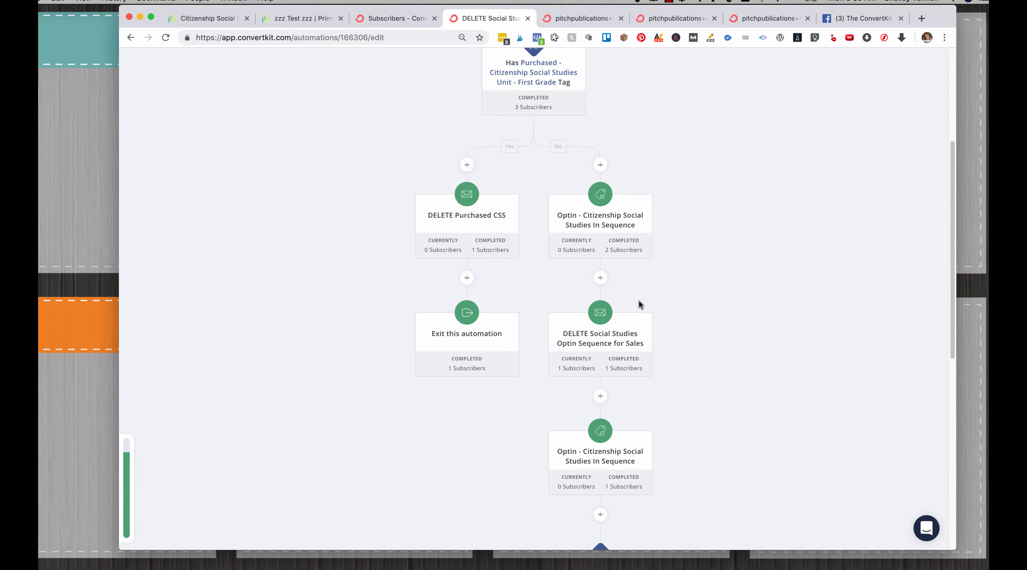
{"action": "left_click", "coordinate": [595, 344]}
{"action": "scroll", "coordinate": [361, 496], "scroll_direction": "down", "scroll_amount": 10}
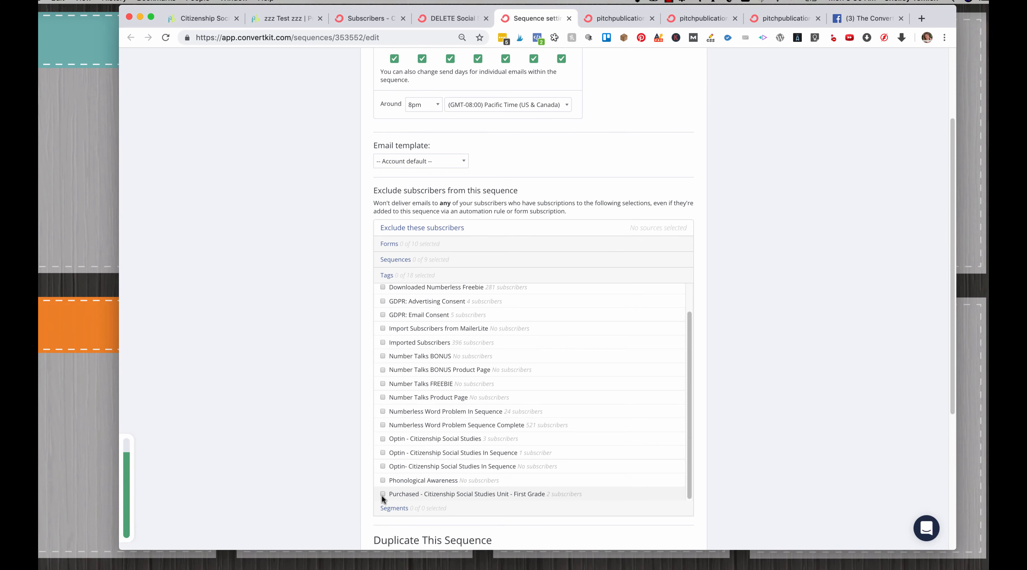
{"action": "scroll", "coordinate": [763, 369], "scroll_direction": "down", "scroll_amount": 5}
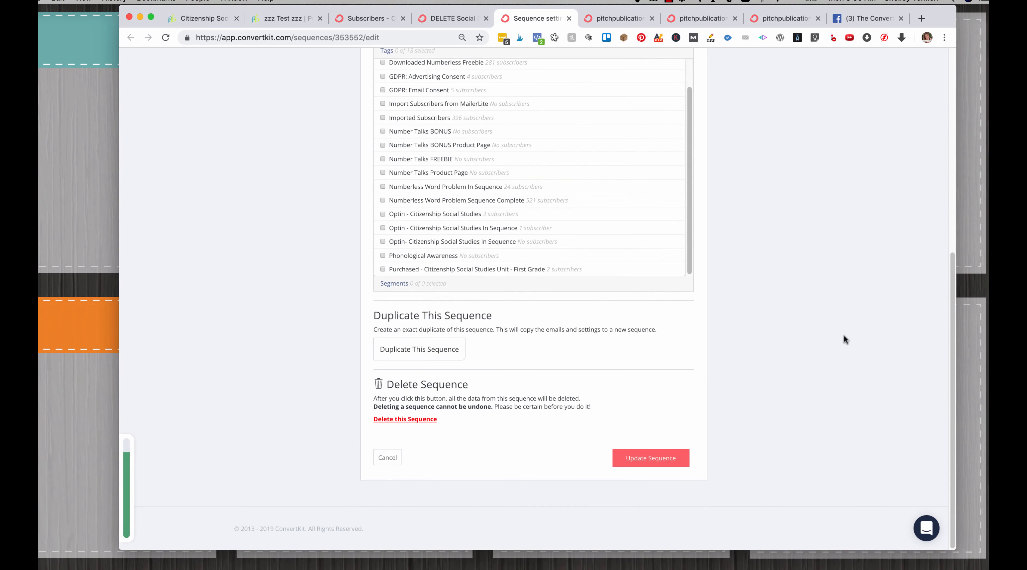
{"action": "left_click", "coordinate": [656, 459]}
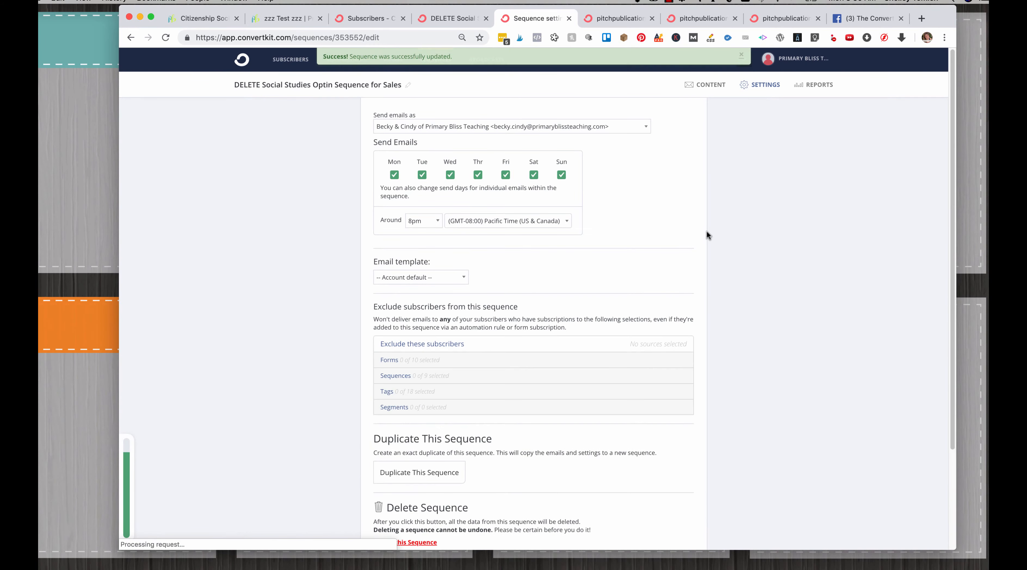
{"action": "left_click", "coordinate": [453, 19]}
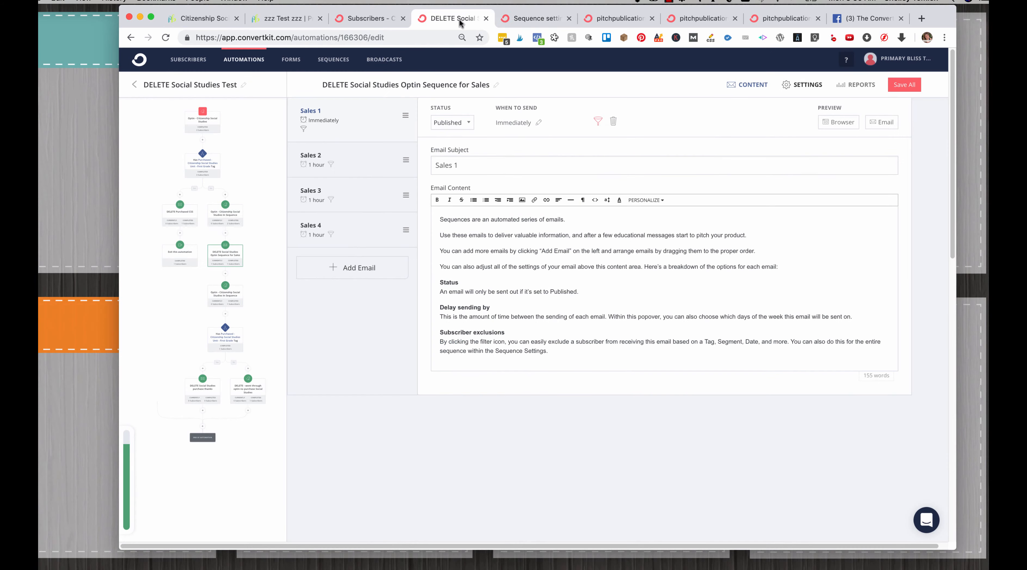
{"action": "left_click", "coordinate": [904, 85]}
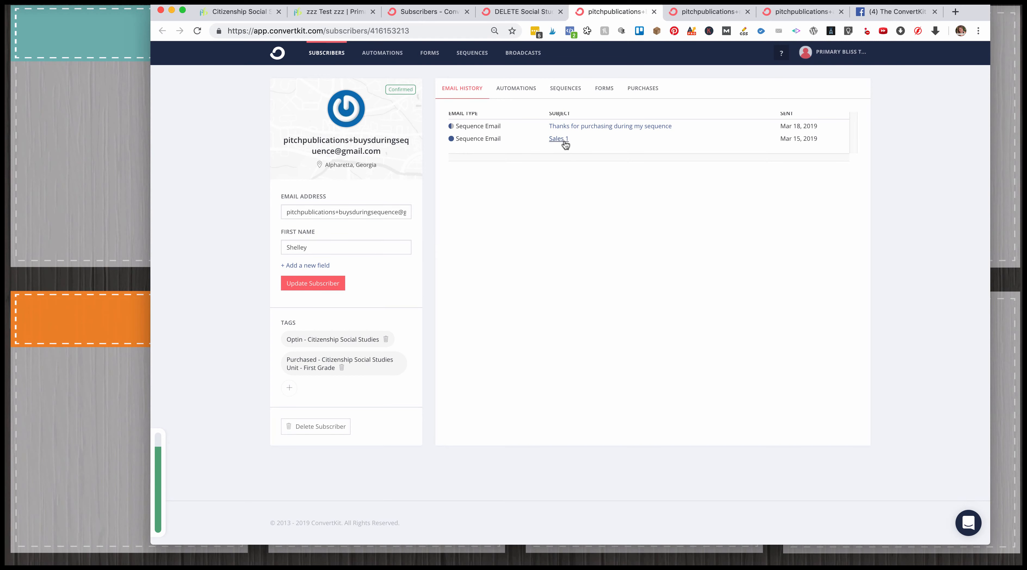
- Check the automation flow for how the buys-during-sequence subscriber moved past the sales sequence
{"action": "left_click", "coordinate": [526, 13]}
{"action": "scroll", "coordinate": [671, 175], "scroll_direction": "down", "scroll_amount": 2}
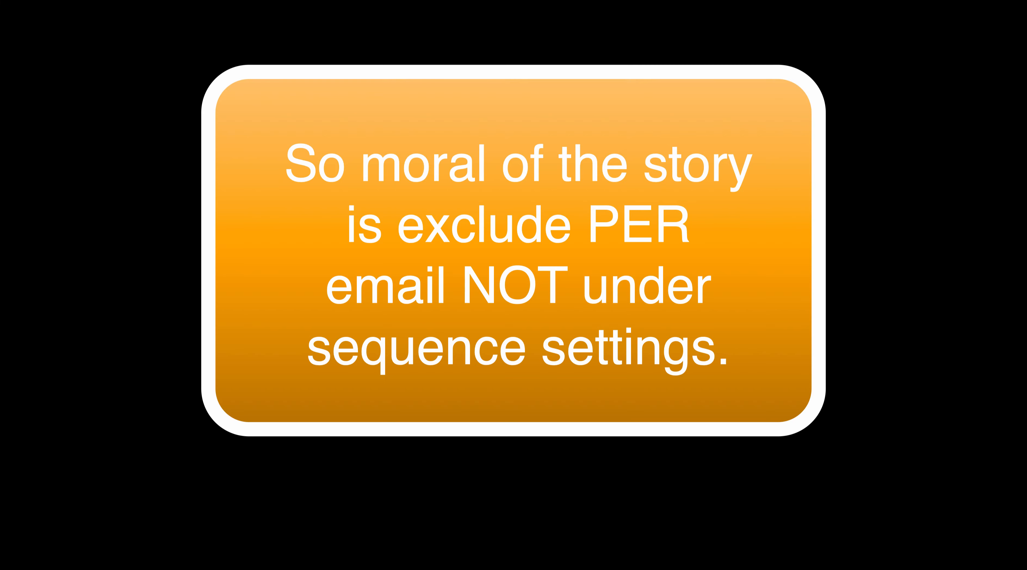